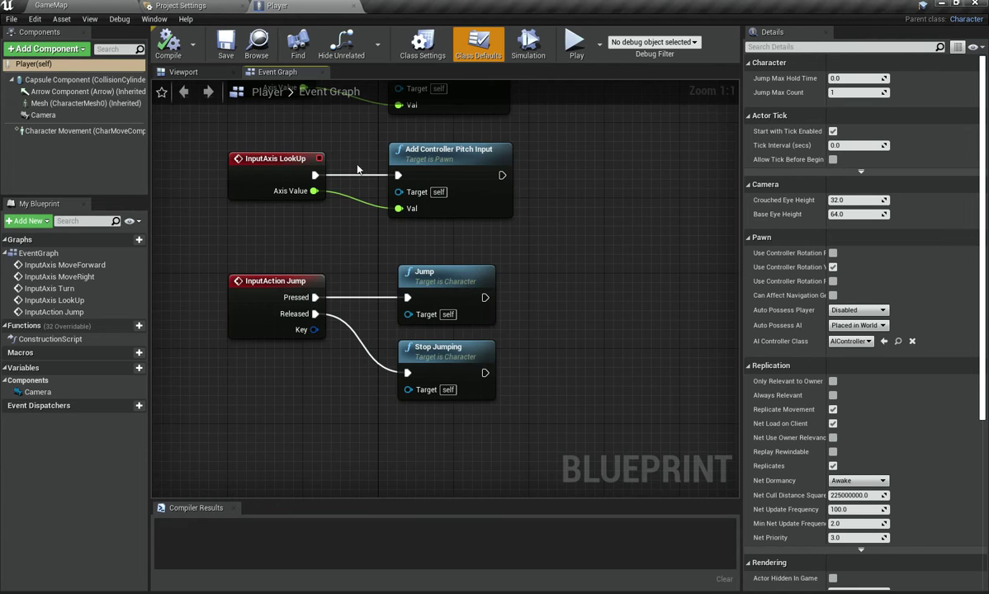
Move the Turn, LookUp and Jump node groups beside the MoveForward and MoveRight groups in the Player blueprint's Event Graph
right_click_drag(473, 228, 258, 109)
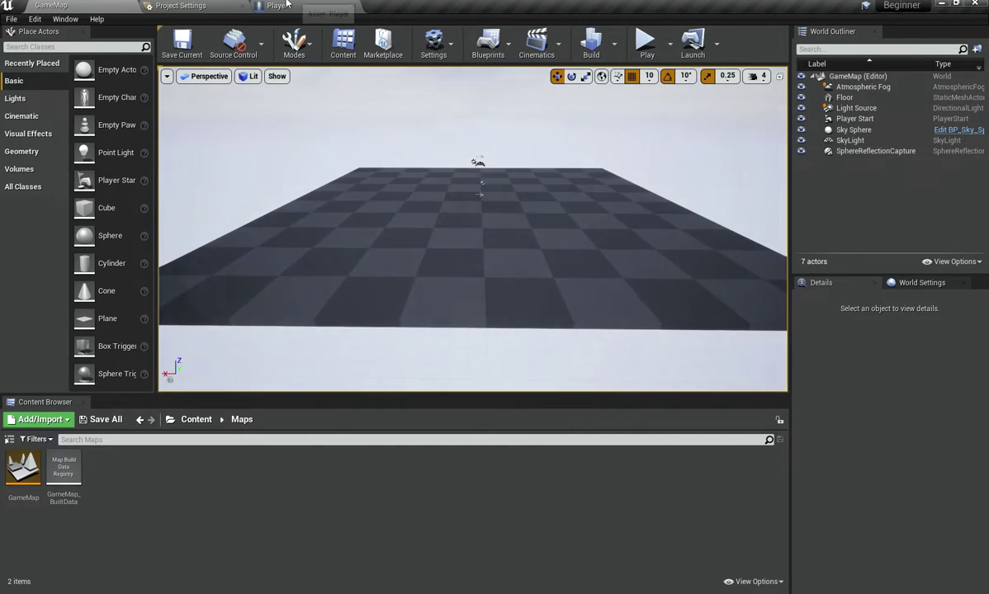
left_click(287, 5)
scroll(324, 331, "down", 2)
right_click_drag(227, 201, 226, 308)
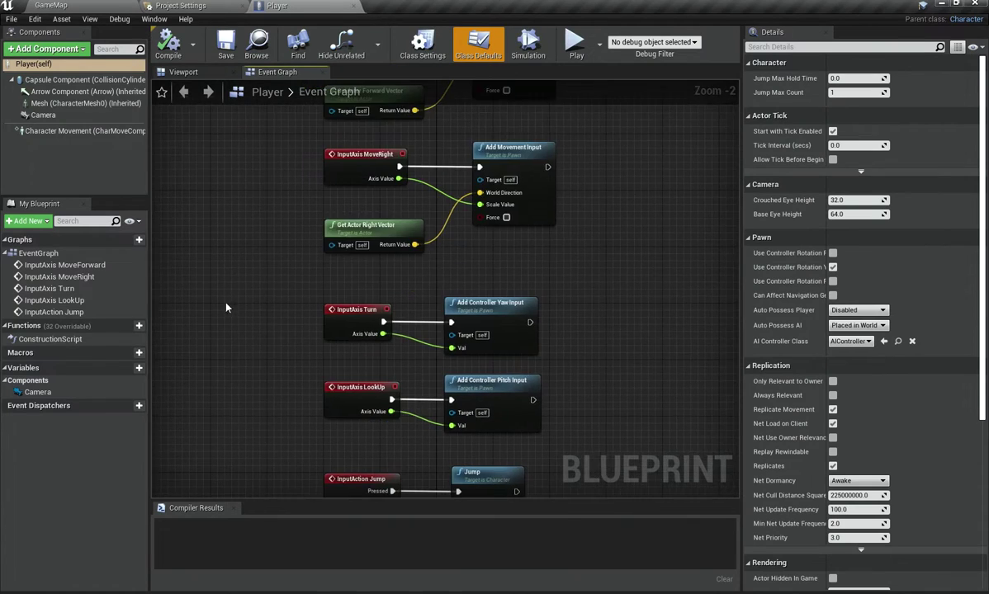
scroll(227, 306, "down", 2)
right_click_drag(236, 250, 240, 219)
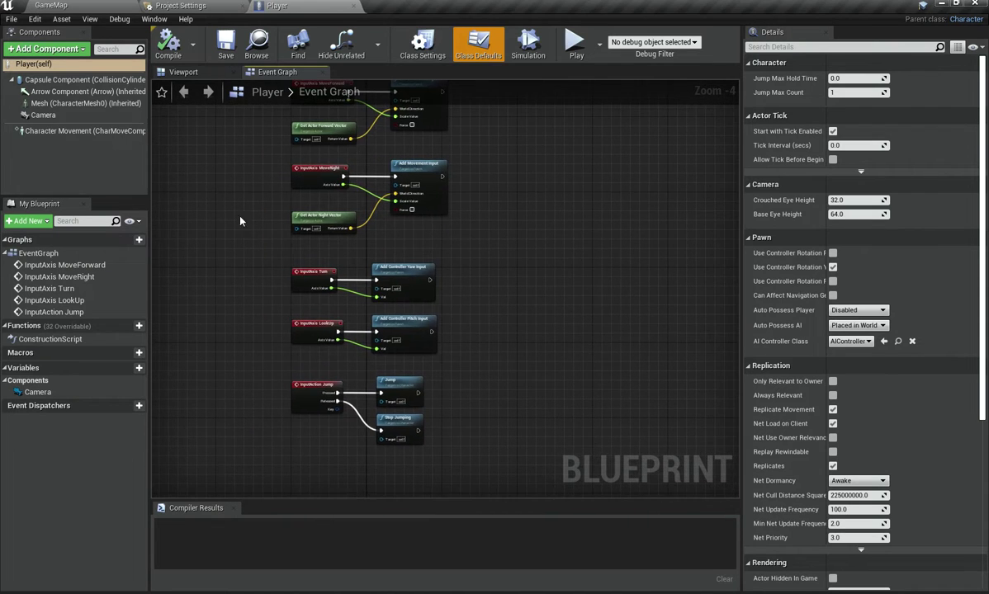
left_click_drag(371, 431, 442, 458)
right_click_drag(442, 457, 442, 419)
left_click_drag(397, 238, 576, 241)
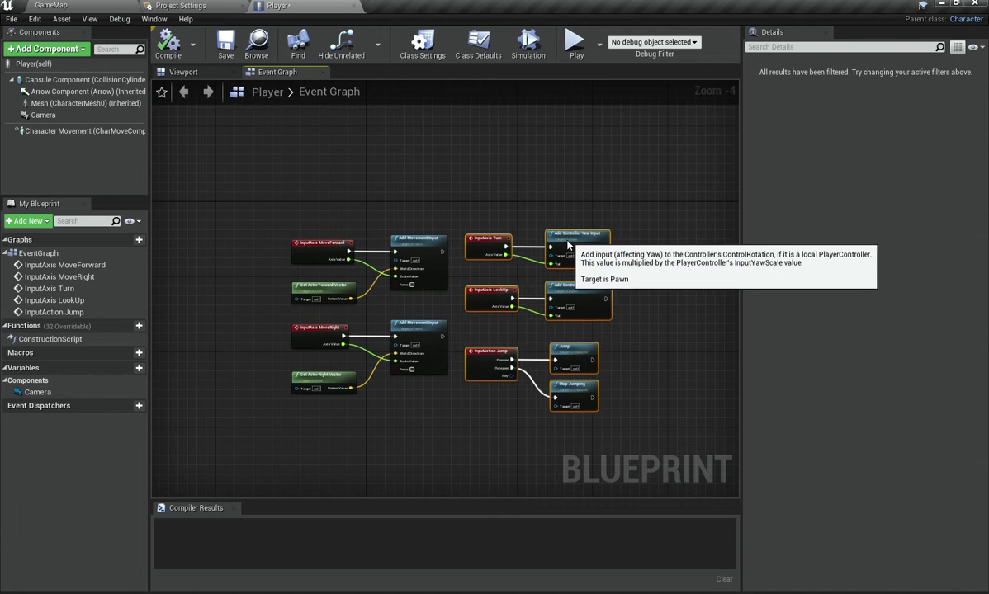
left_click(531, 194)
left_click_drag(568, 421, 568, 421)
left_click_drag(570, 377, 570, 372)
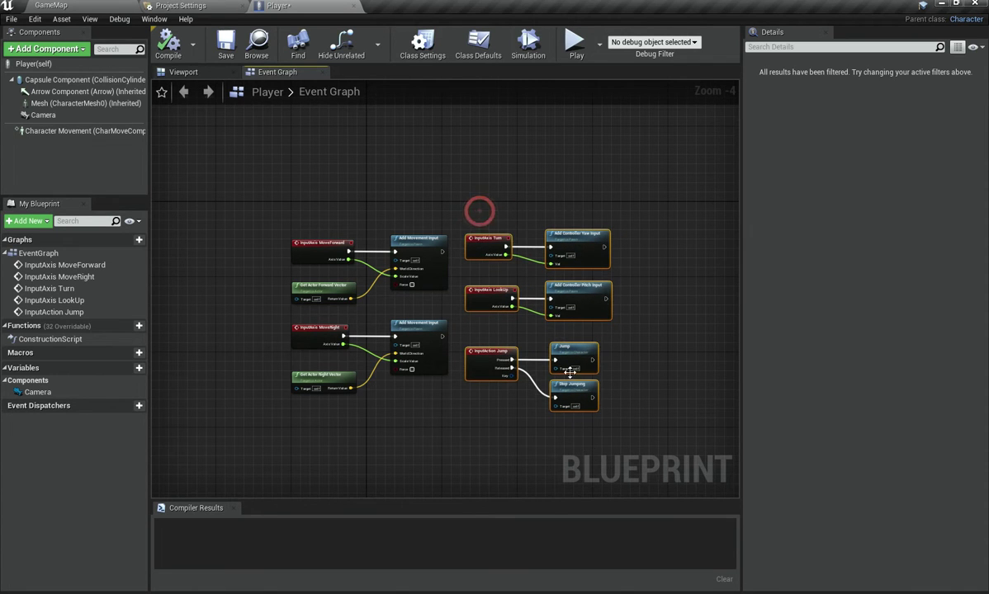
Play-test the player's walking and camera look around the floor in the preview window, and end the session
left_click(577, 48)
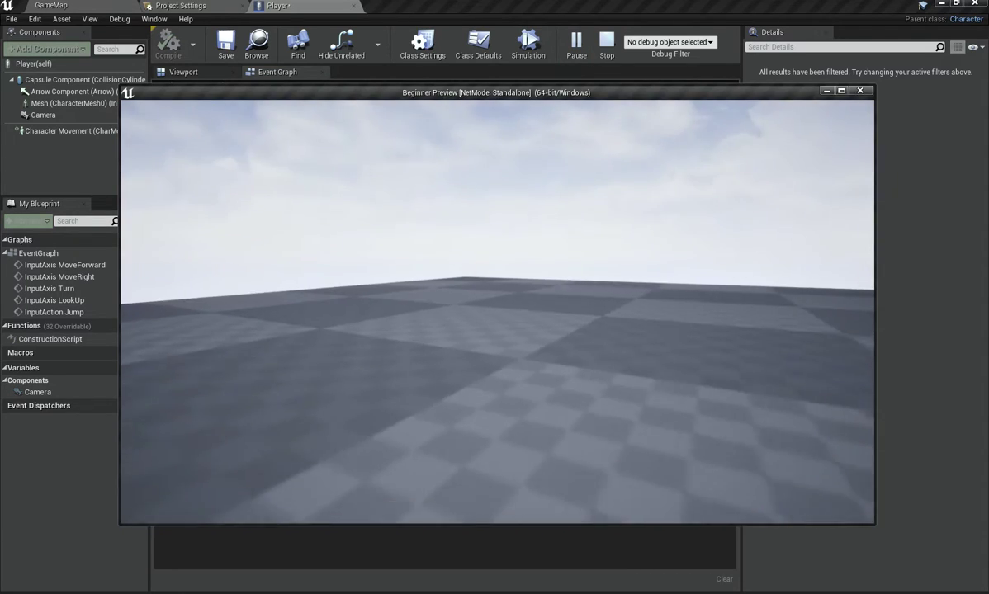
key("w")
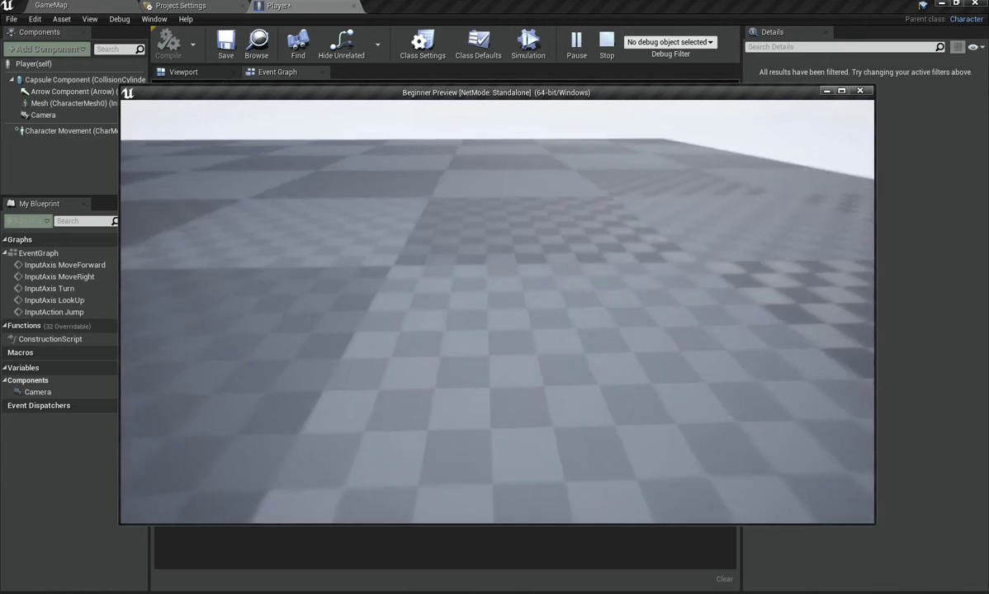
key("d")
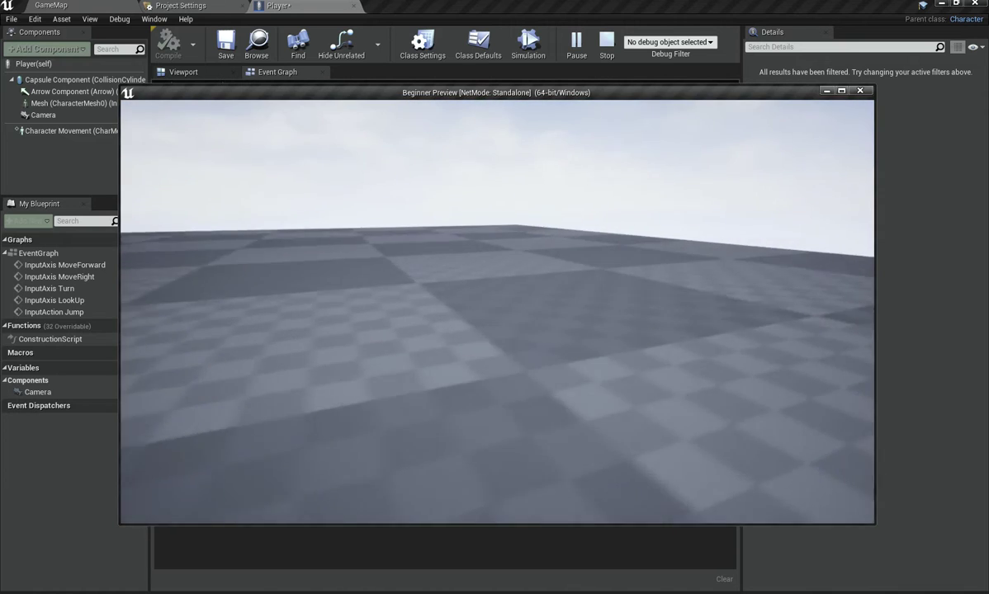
key("w")
key("d")
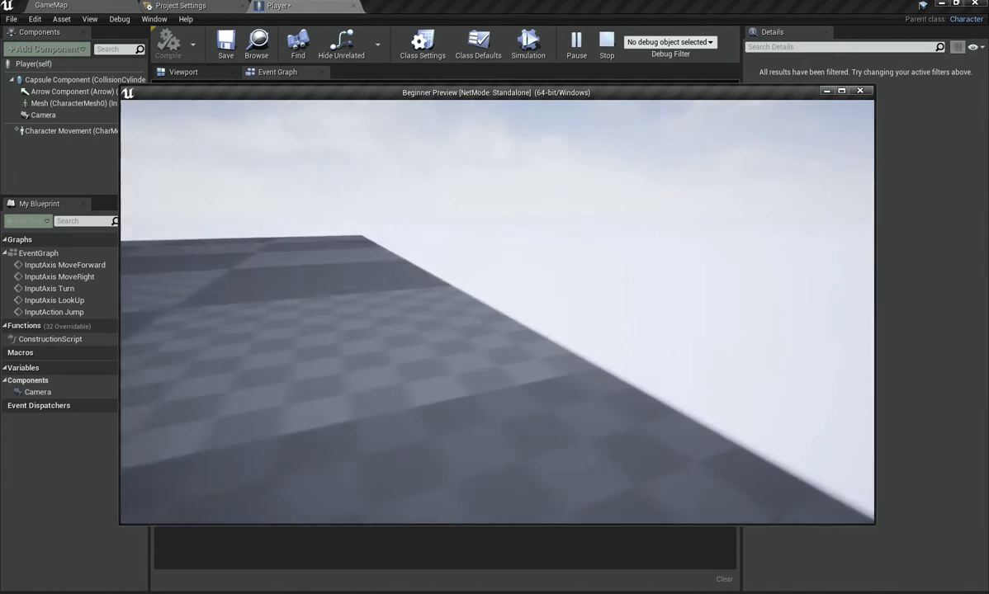
key("w")
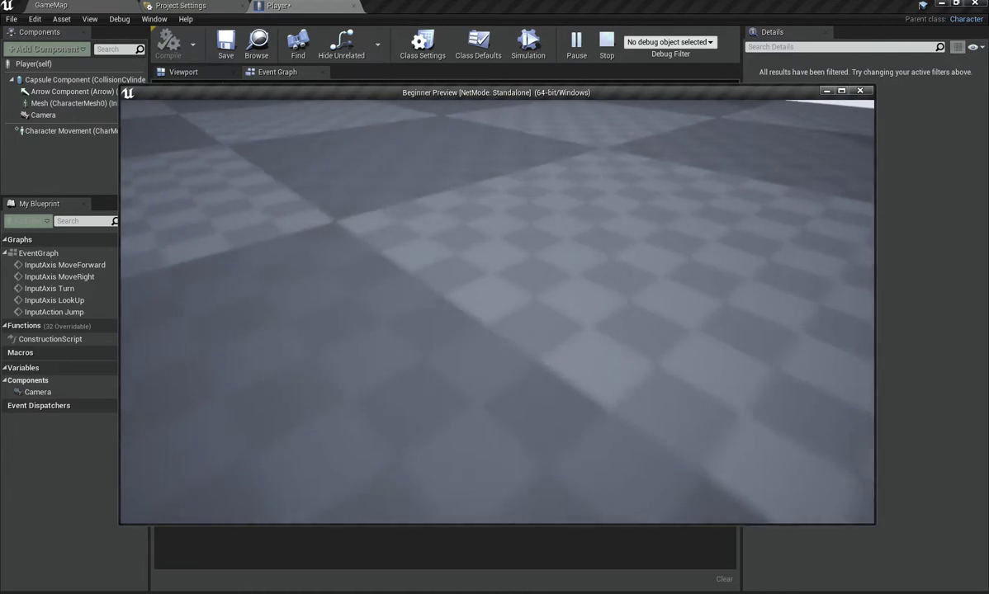
key("w")
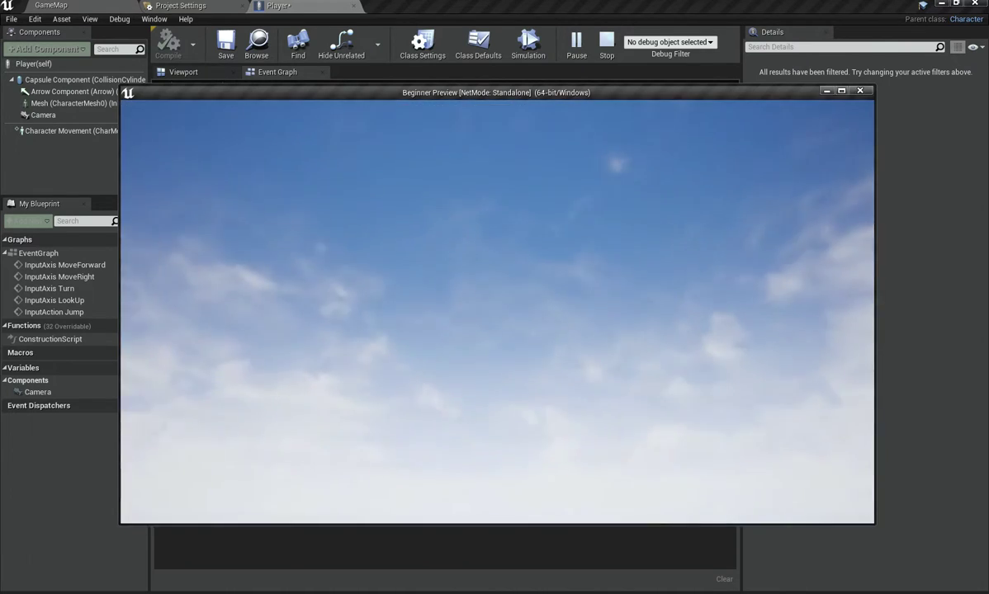
key("w")
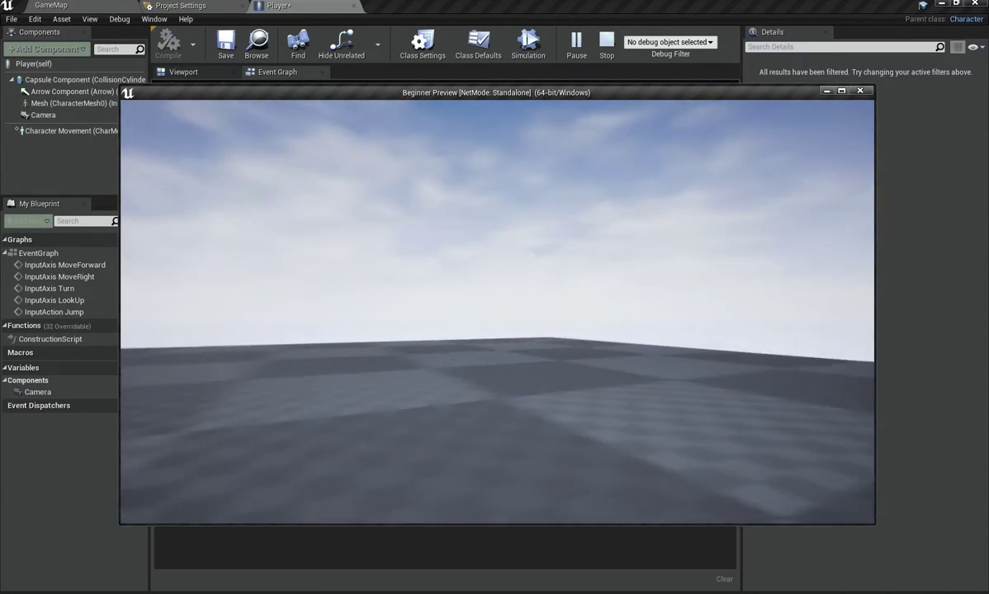
key("Escape")
Save the Player blueprint and return to the GameMap level with its floor in view
key("ctrl+s")
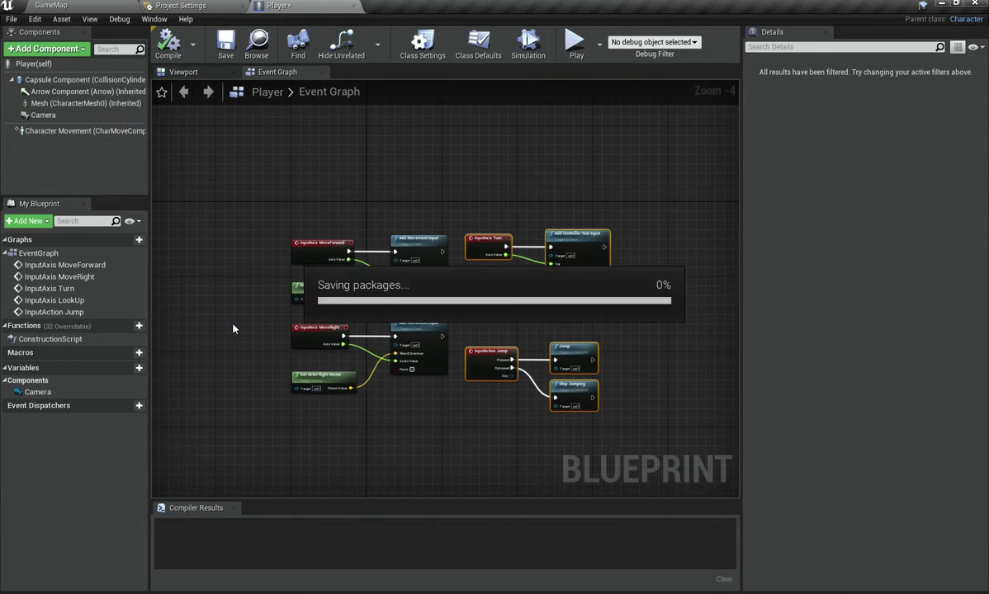
left_click(87, 4)
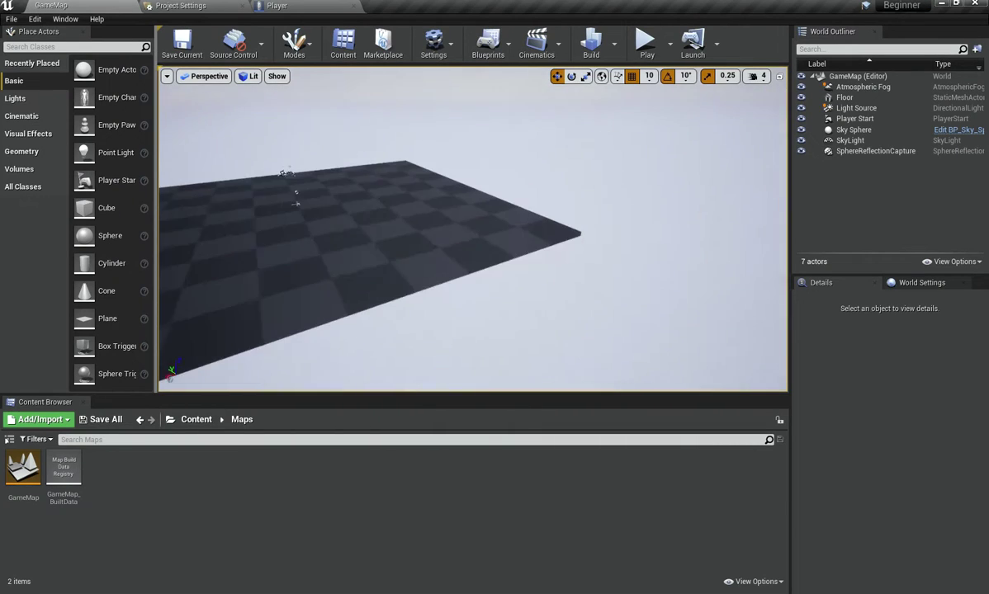
key("w")
right_click_drag(473, 229, 364, 131)
key("s")
right_click_drag(380, 186, 406, 209)
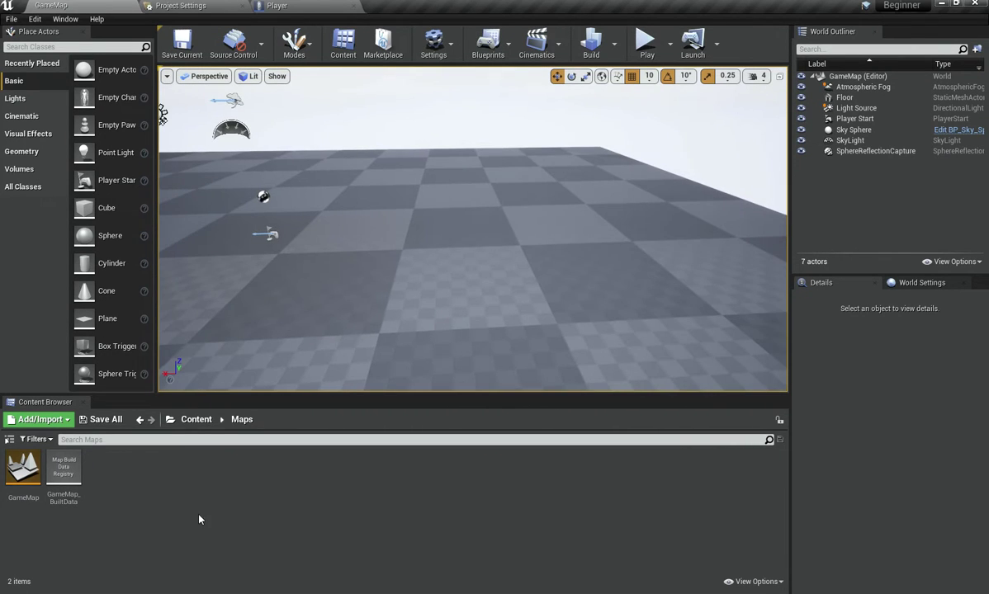
Create a Character blueprint named Enemy in the Content/Blueprints folder and open it
left_click(105, 529)
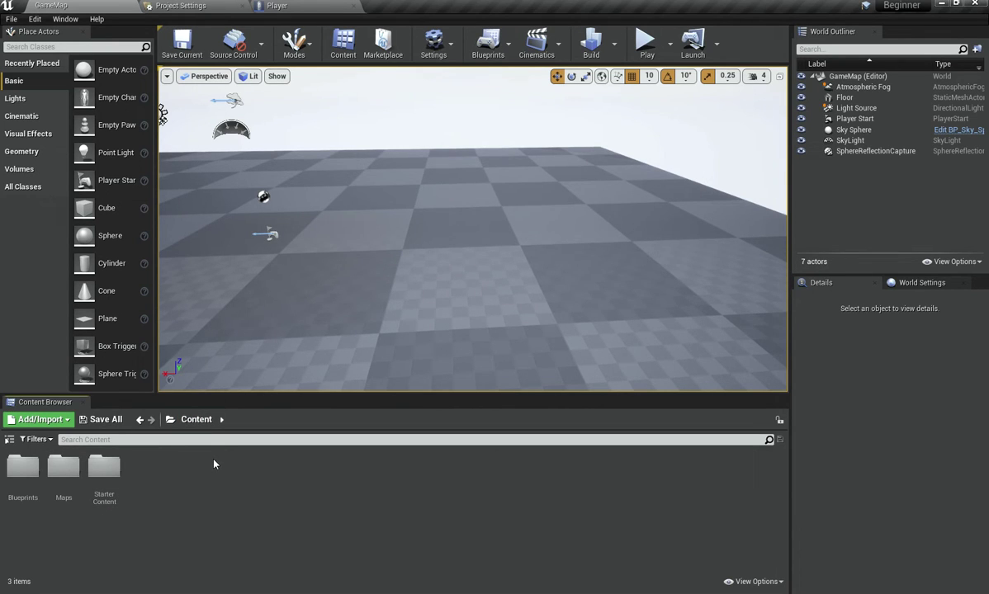
double_click(22, 467)
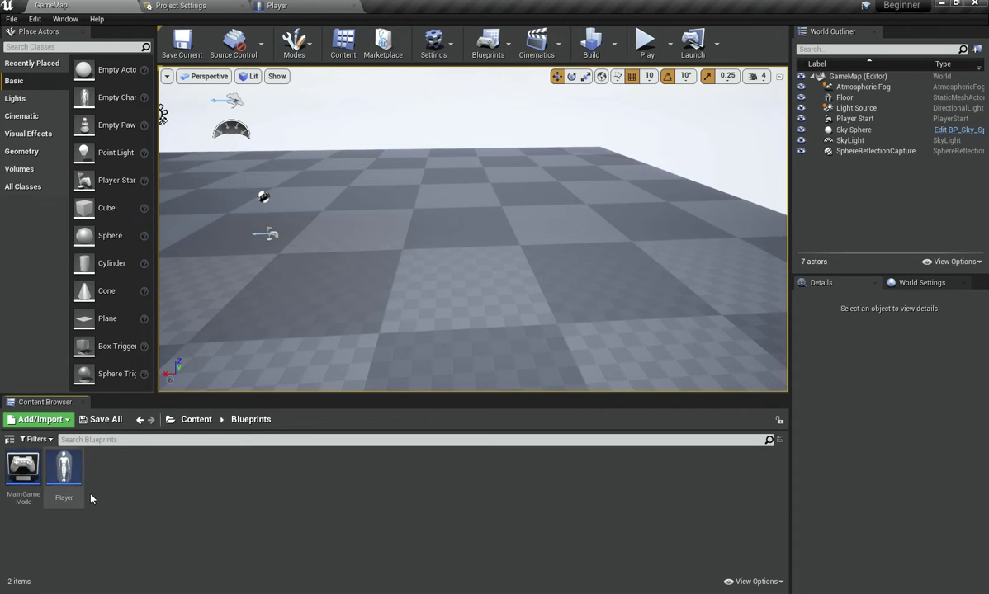
right_click(206, 493)
left_click(215, 210)
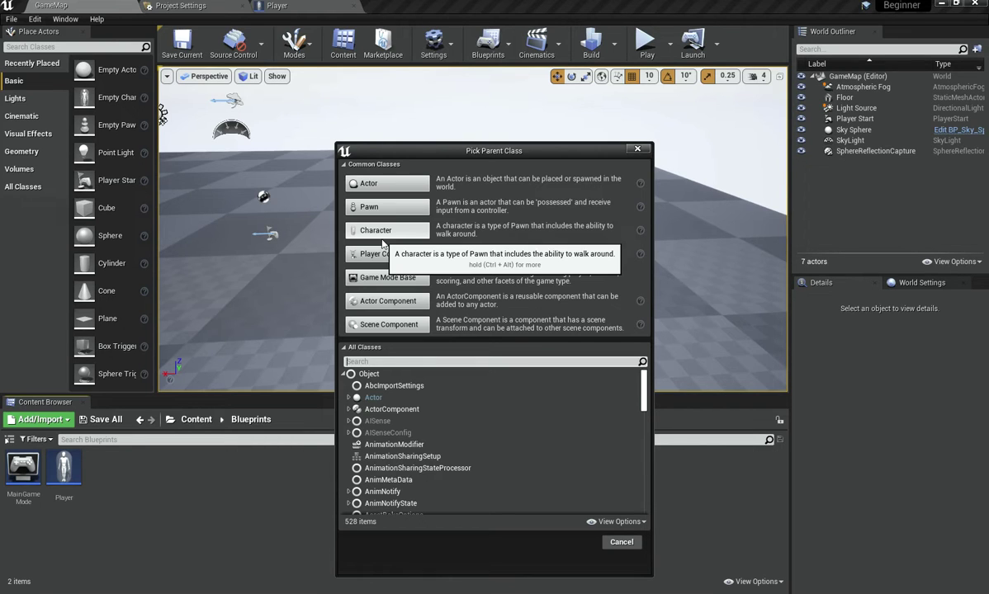
left_click(386, 233)
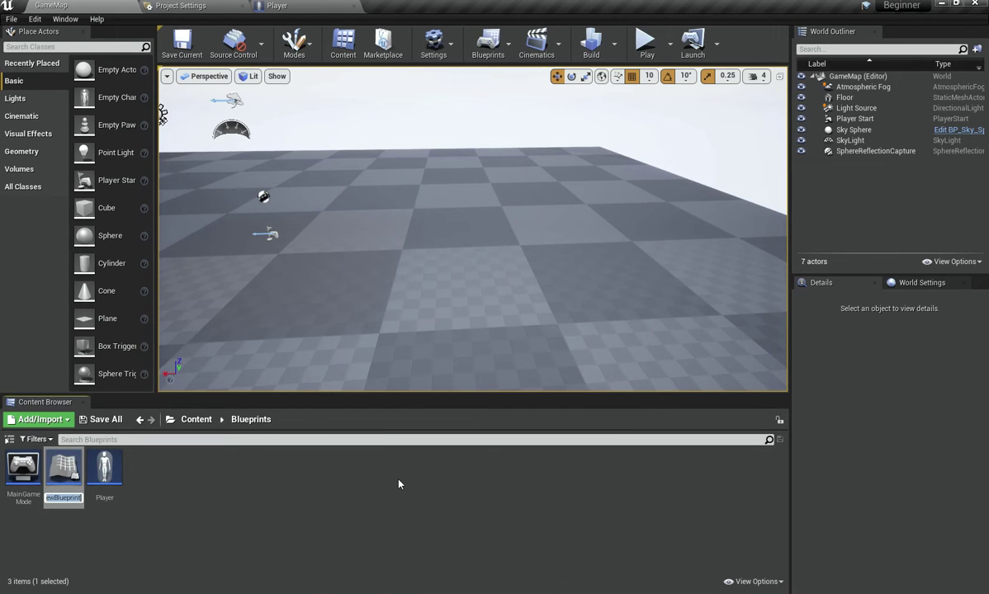
type("Enemy")
key("Return")
key("Return")
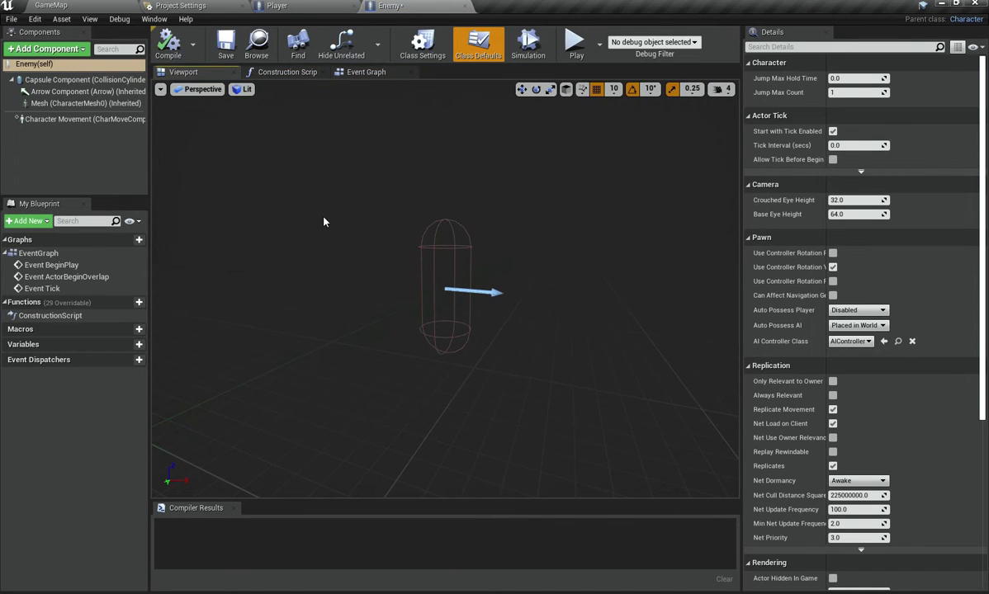
Examine the Enemy blueprint's Character Movement component and its capsule
left_click(86, 151)
left_click(78, 120)
left_click(49, 171)
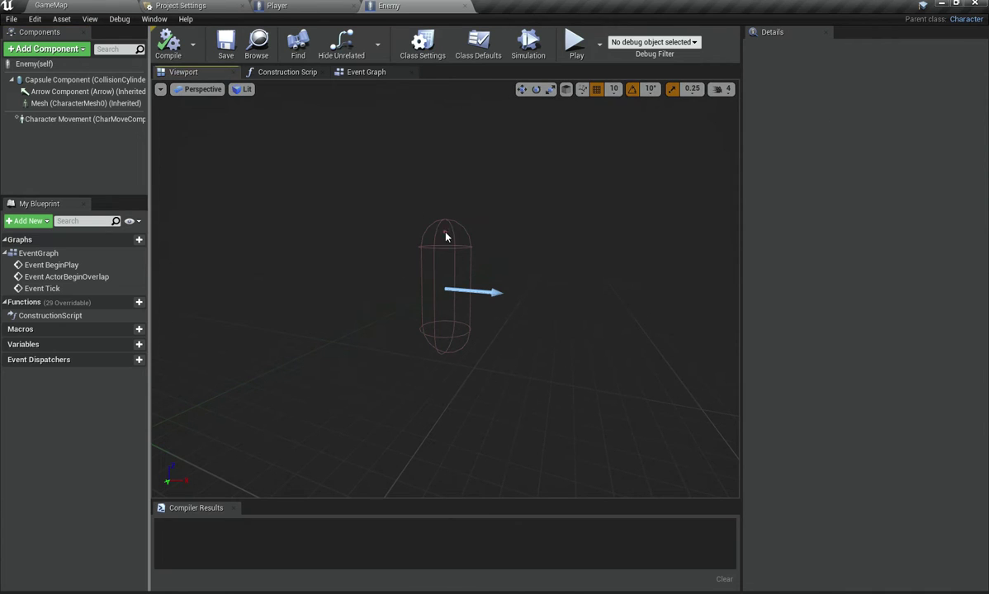
left_click(445, 237)
left_click(58, 165)
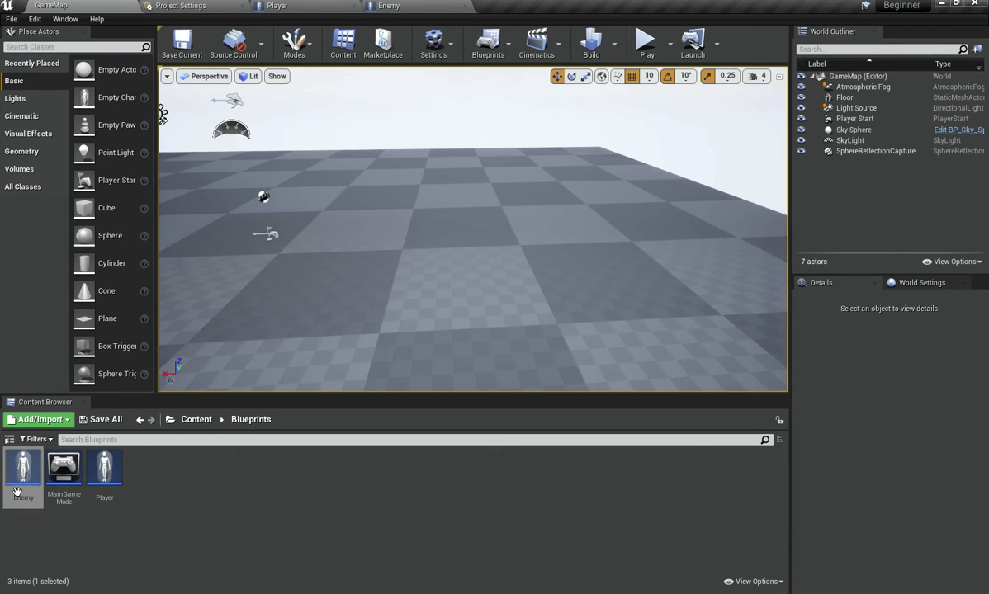
Place an Enemy instance on the GameMap floor at about X -450, Y 220
left_click_drag(16, 493, 398, 213)
mouse_move(425, 182)
right_mouse_down()
mouse_move(418, 216)
mouse_move(424, 182)
right_mouse_up()
key("w")
Play-test the level twice to check how the placed Enemy looks in game, ending each session
left_click(646, 47)
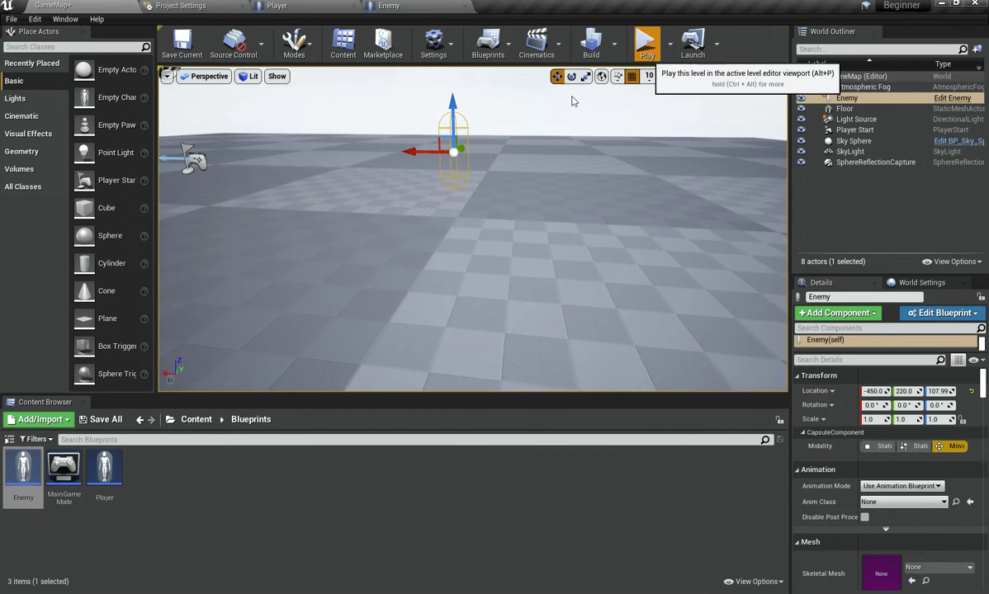
left_click(647, 43)
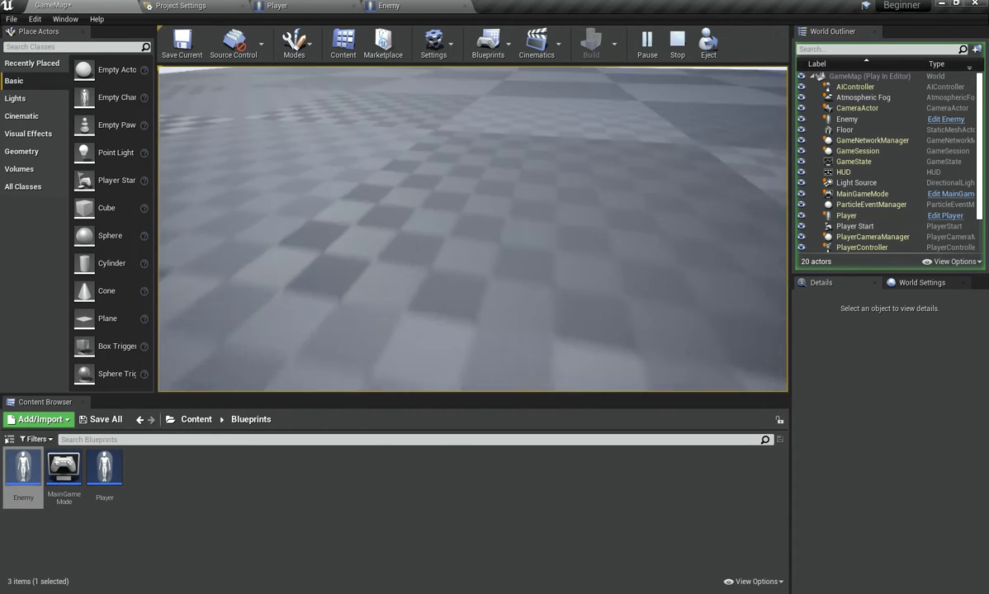
key("Escape")
right_click_drag(594, 279, 781, 293)
key("w")
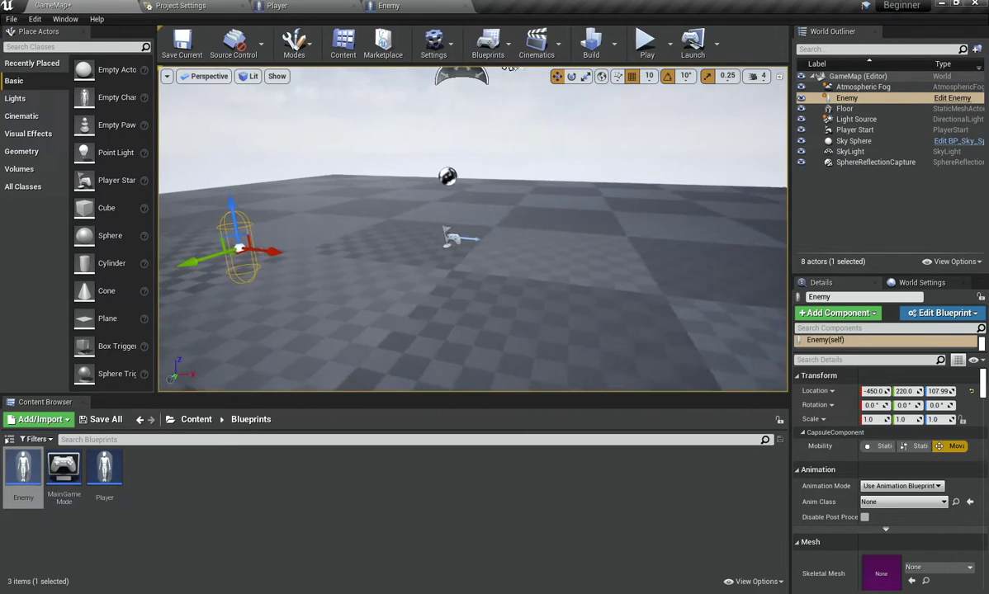
left_click(645, 39)
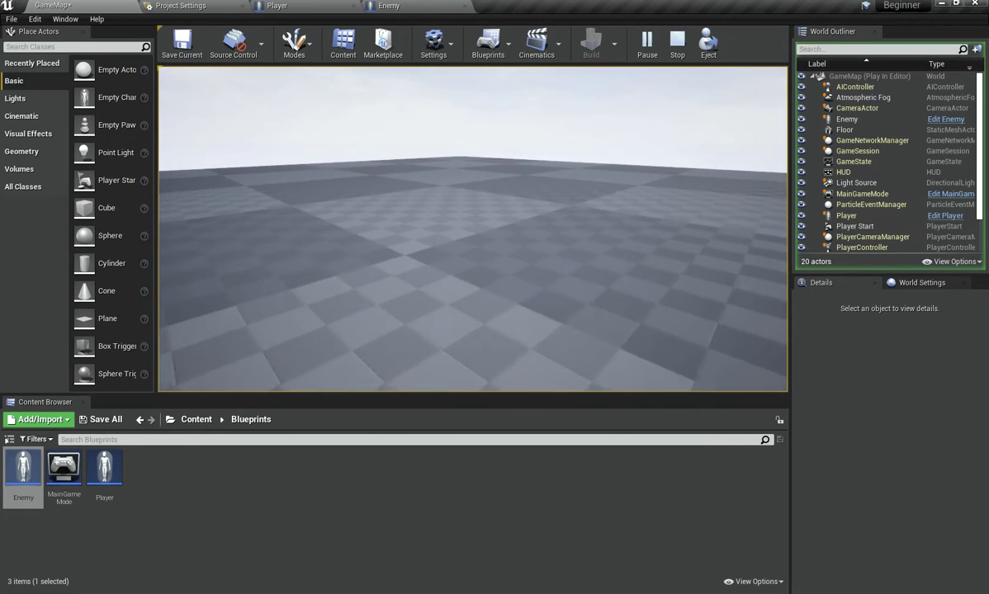
key("Escape")
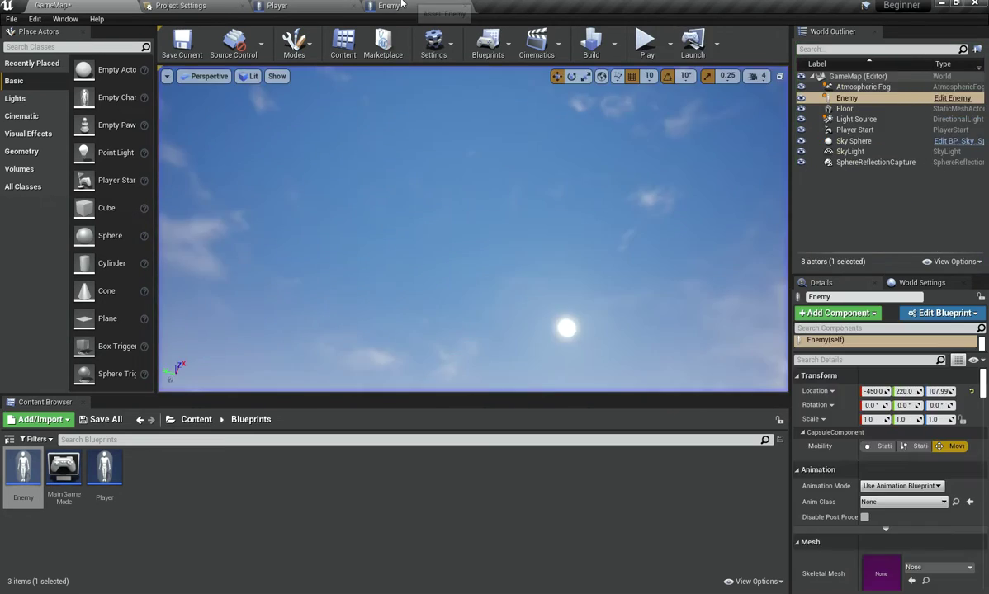
Open the Enemy blueprint and browse the component types that can be added to it
left_click(391, 6)
left_click(66, 50)
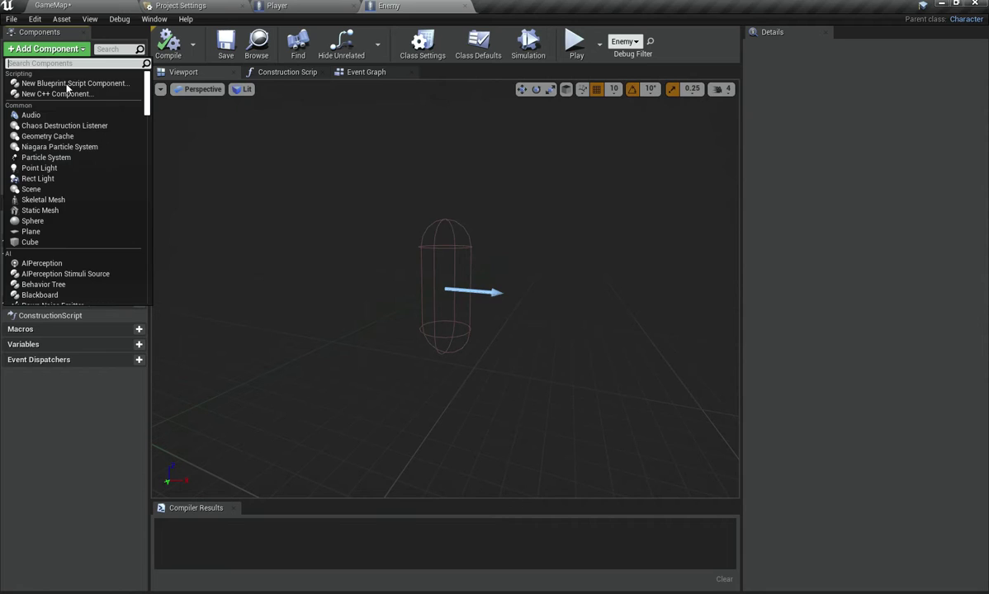
scroll(89, 218, "down", 1)
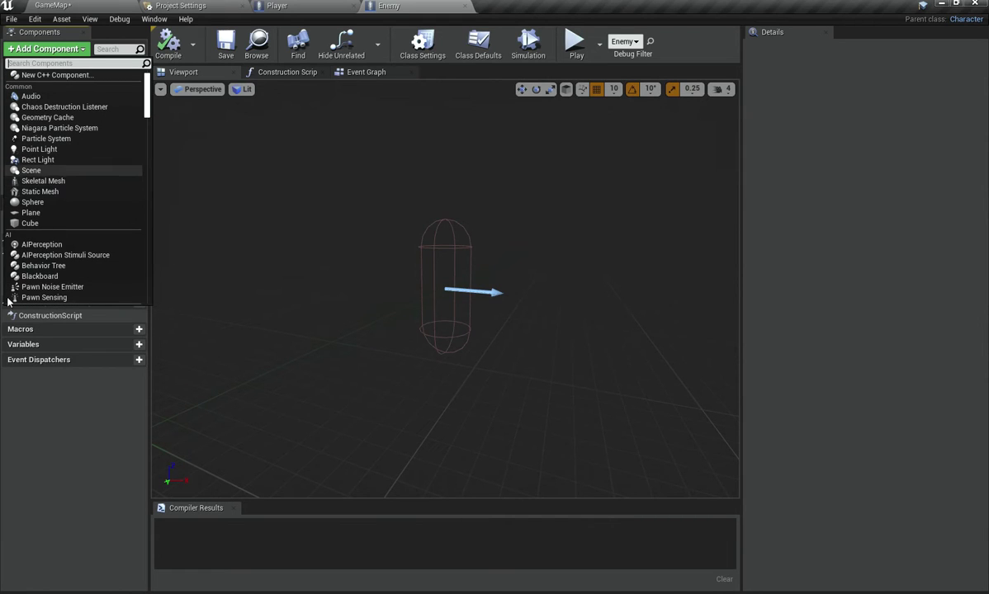
left_click(66, 49)
Try assigning a skeletal mesh to the Enemy's inherited Mesh component, and undo the assignment
left_click(60, 103)
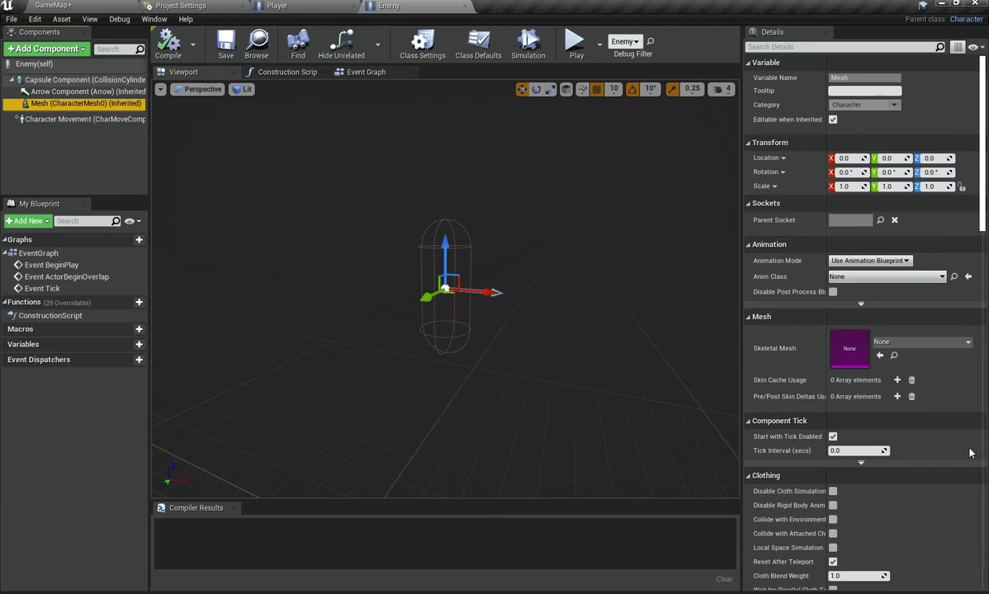
left_click(892, 345)
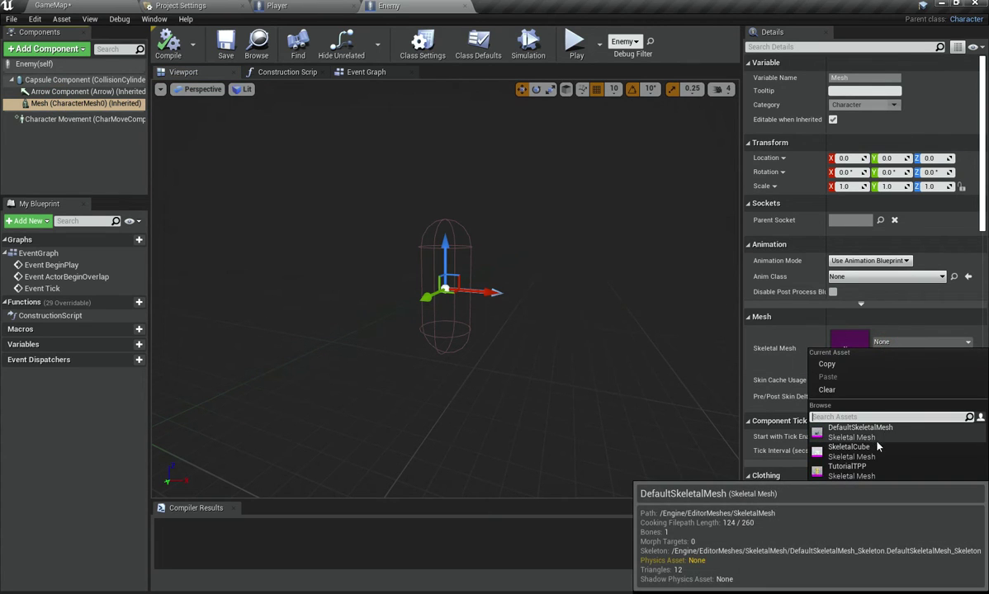
left_click(826, 417)
right_click_drag(652, 307, 603, 325)
key("s")
key("ctrl+z")
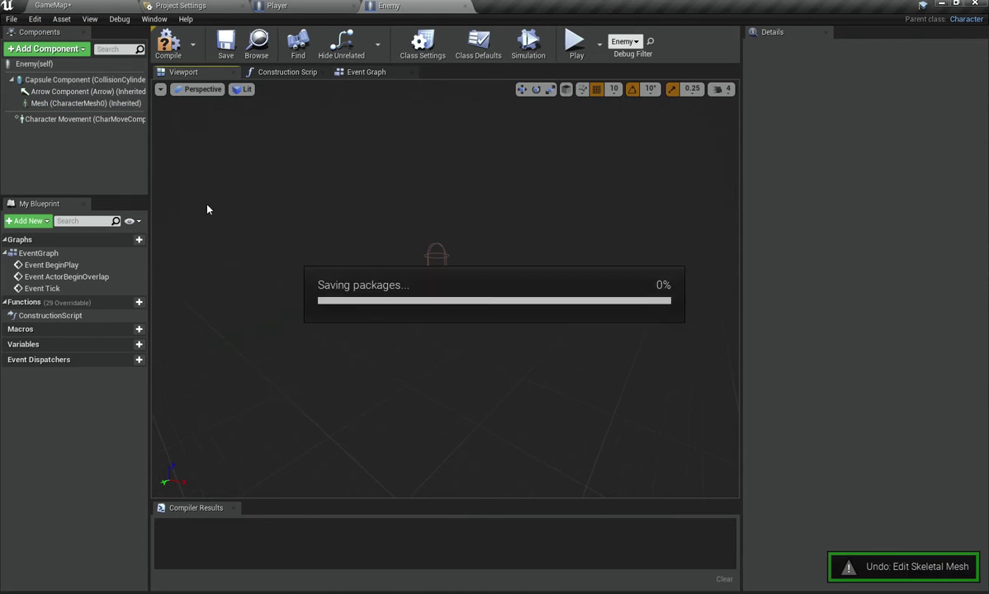
Save and compile the Enemy blueprint, leaving none of its components selected
left_click(168, 45)
left_click(66, 103)
left_click(34, 190)
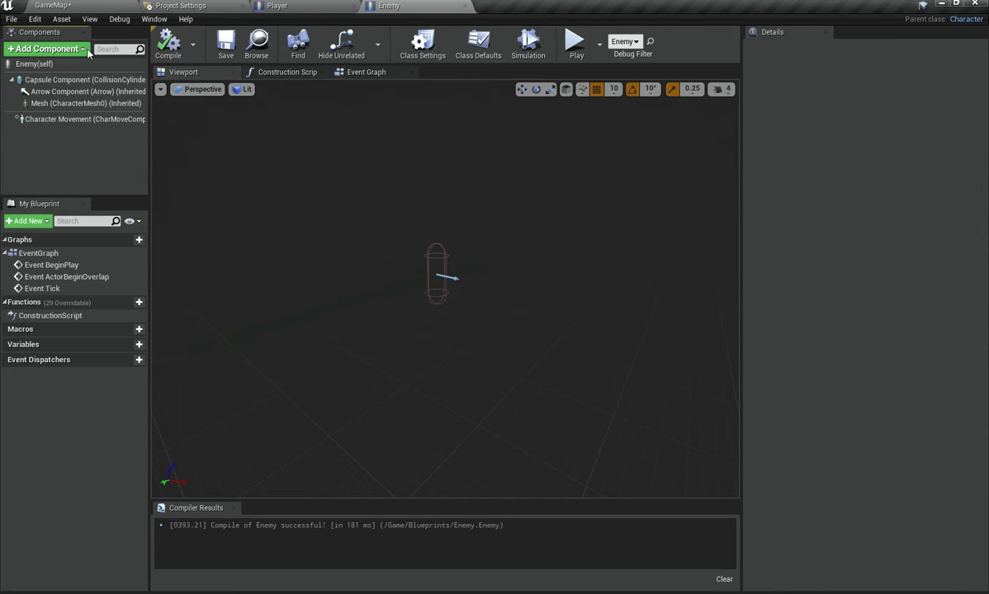
double_click(131, 95)
left_click(132, 112)
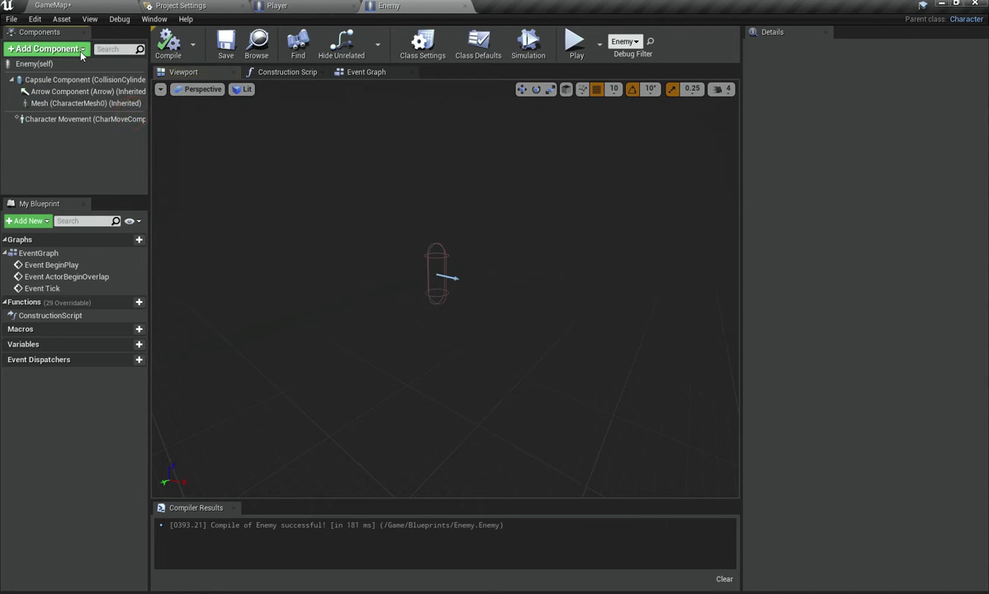
Add a Cylinder component to the Enemy blueprint, using cy as the component search term
left_click(81, 51)
type("a")
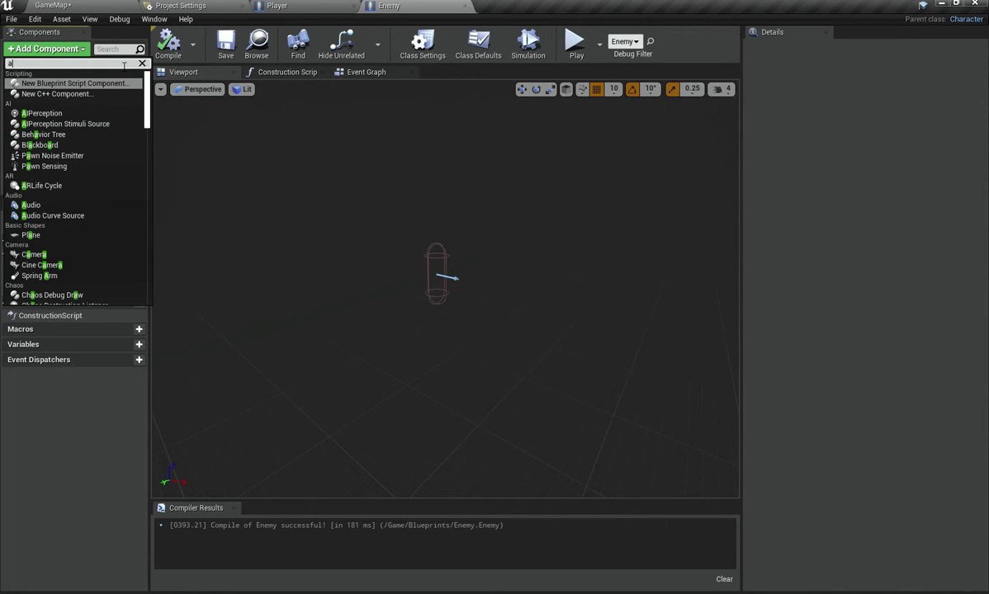
type("c")
type("p")
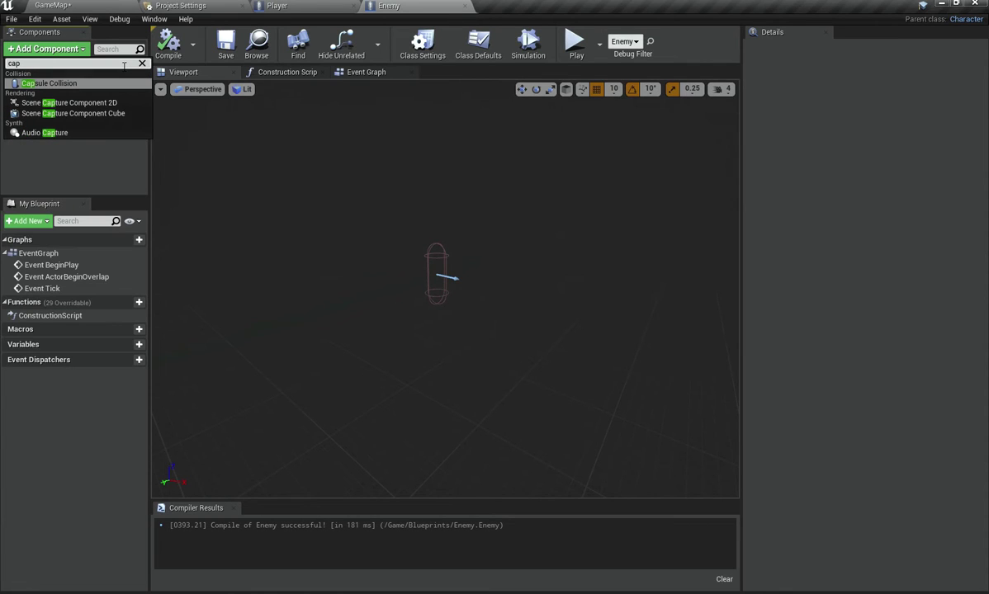
key("BackSpace")
key("BackSpace")
key("BackSpace")
type("cy")
key("BackSpace")
type("ap")
key("BackSpace")
key("BackSpace")
type("y")
key("Return")
key("Return")
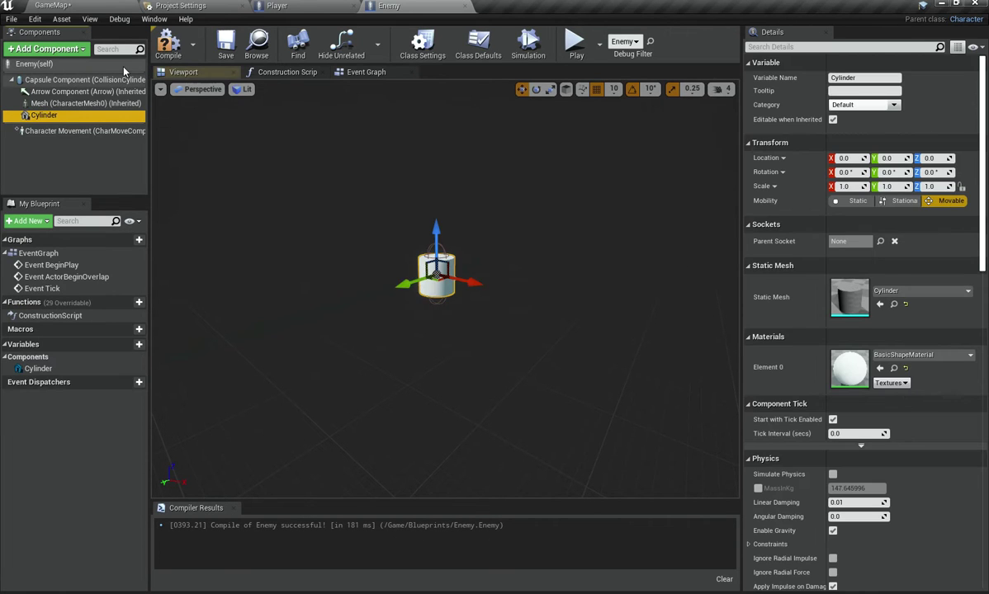
Check the inherited Mesh, select the new Cylinder component and compile the Enemy blueprint
left_click(59, 104)
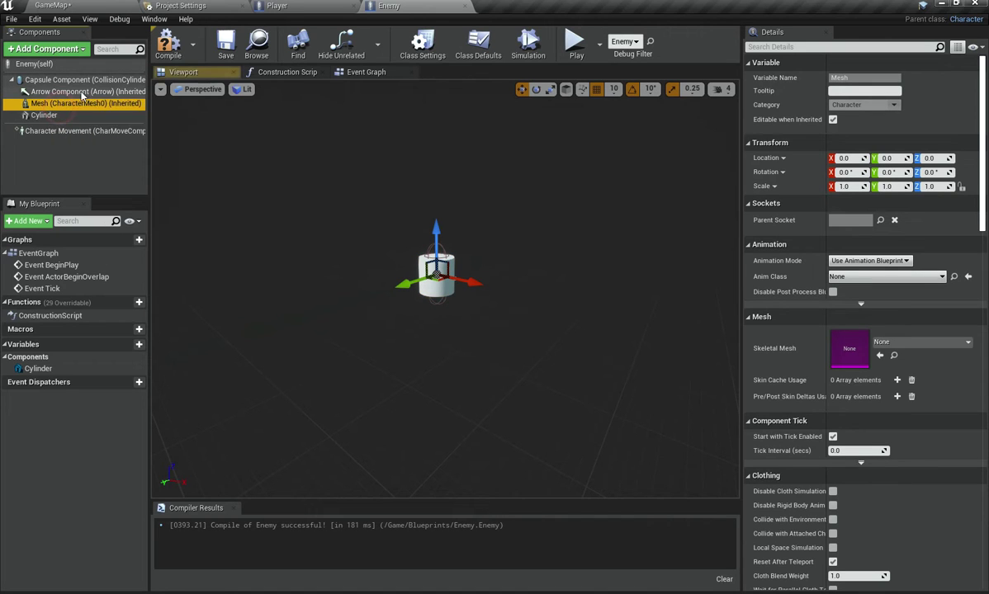
left_click(83, 116)
right_click_drag(313, 232, 336, 307)
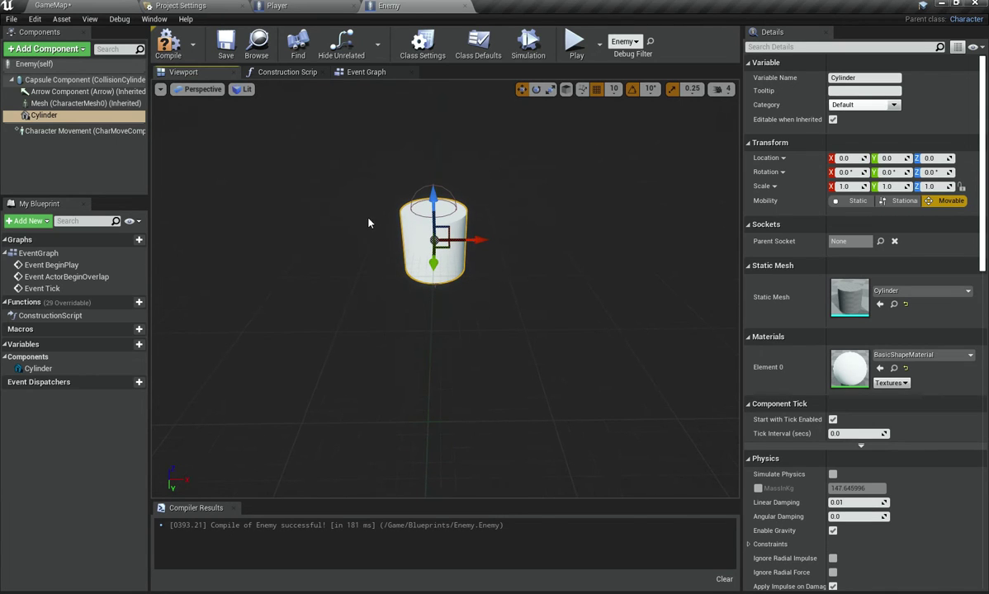
left_click(166, 45)
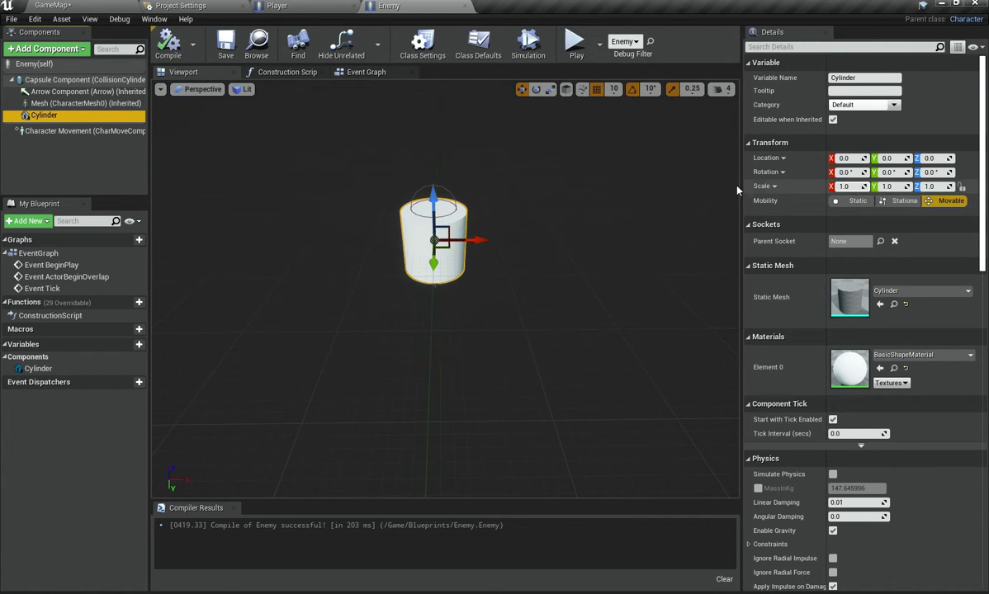
Narrow the Cylinder to a scale of 0.6 in X and Y so it fits within the capsule
left_click(552, 91)
right_click_drag(441, 284, 429, 291)
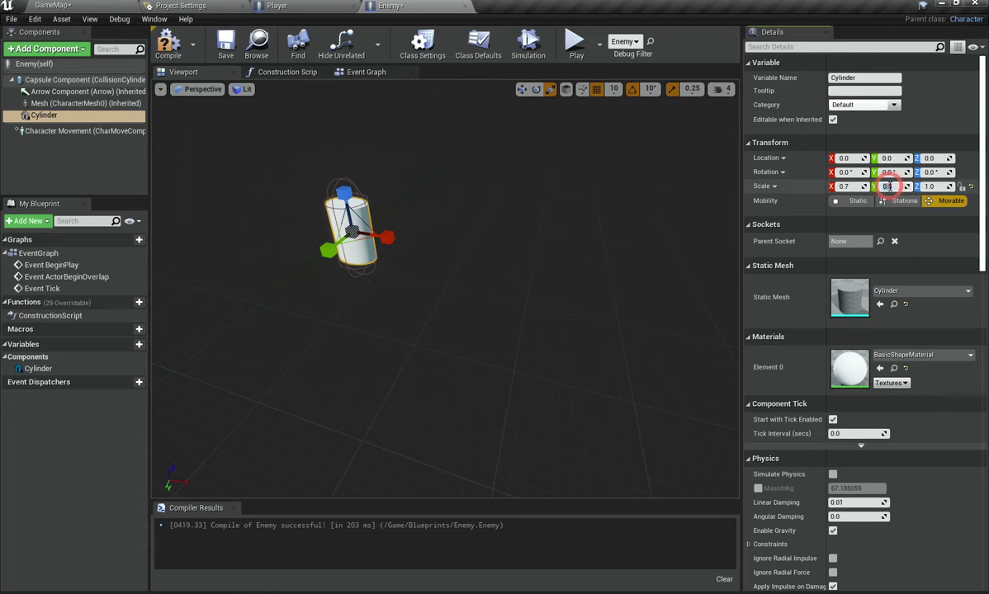
right_click_drag(644, 240, 512, 146)
key("w")
key("s")
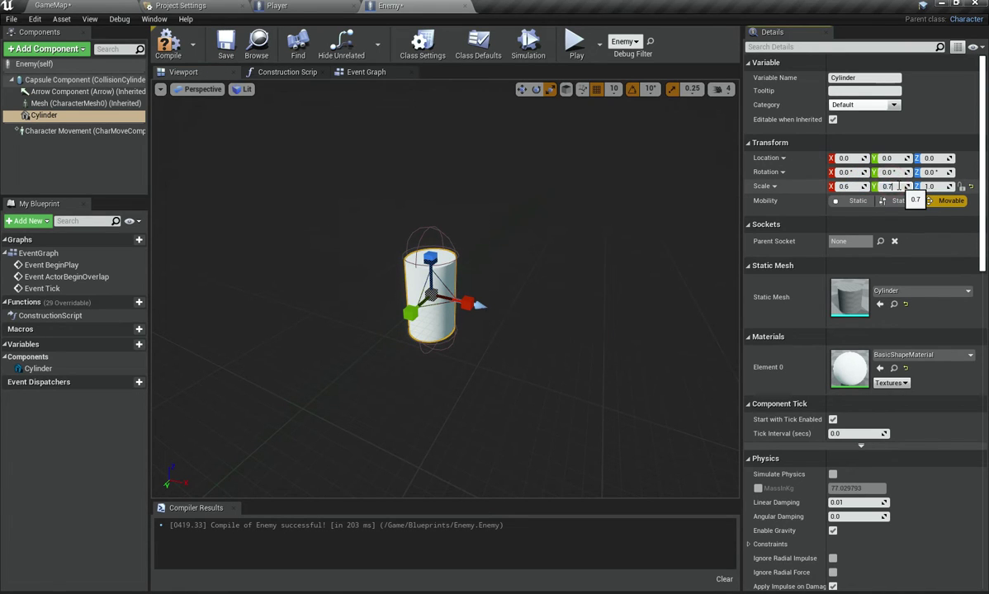
right_click_drag(664, 211, 670, 240)
key("w")
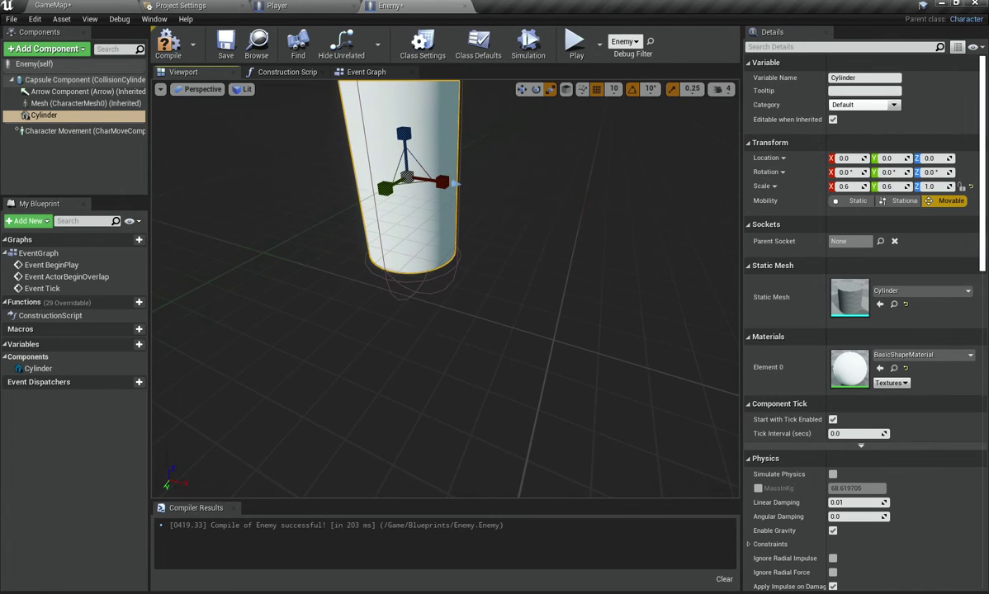
key("f")
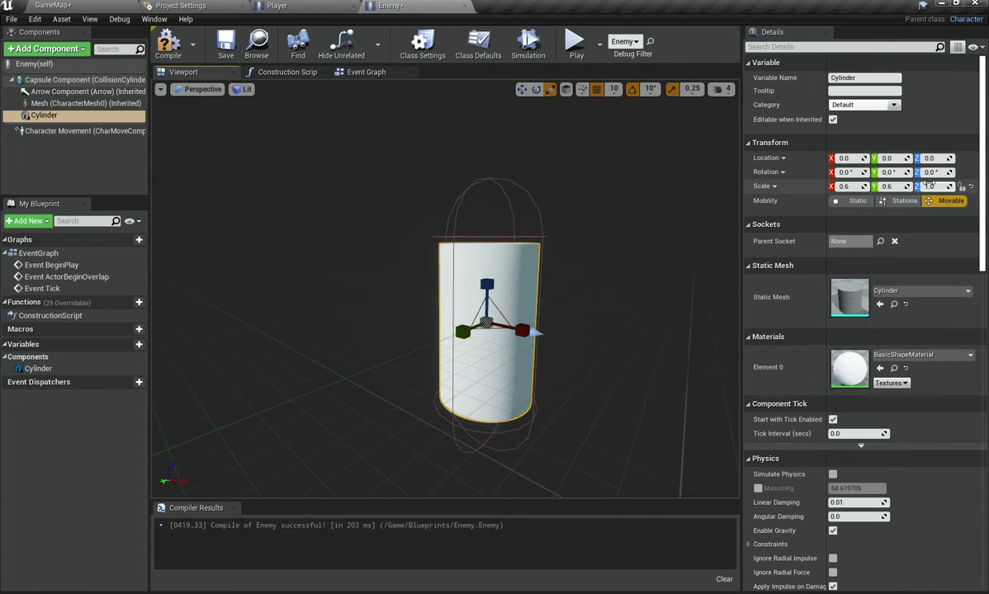
Stretch the Cylinder vertically to a Z scale of about 1.75, comparing its ends with the capsule
left_click_drag(933, 186, 966, 186)
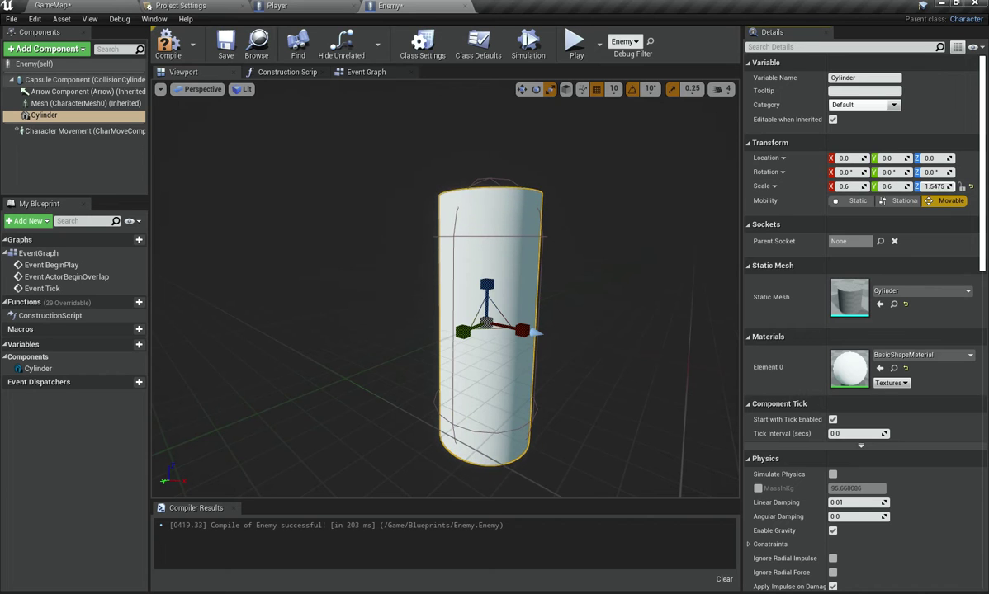
right_click_drag(520, 360, 450, 396)
key("w")
key("w")
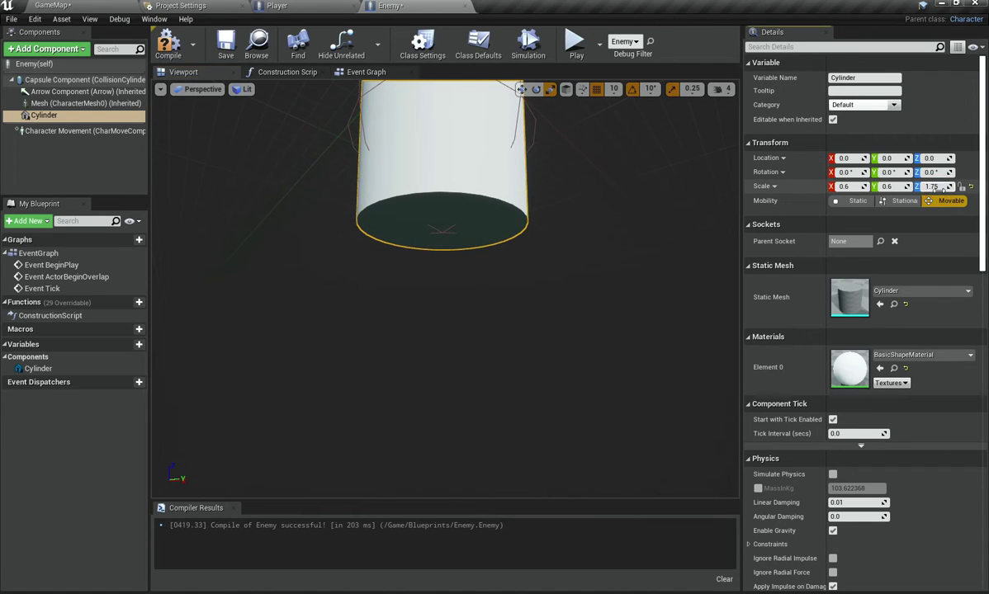
right_click_drag(537, 177, 313, 272)
key("s")
left_click(521, 89)
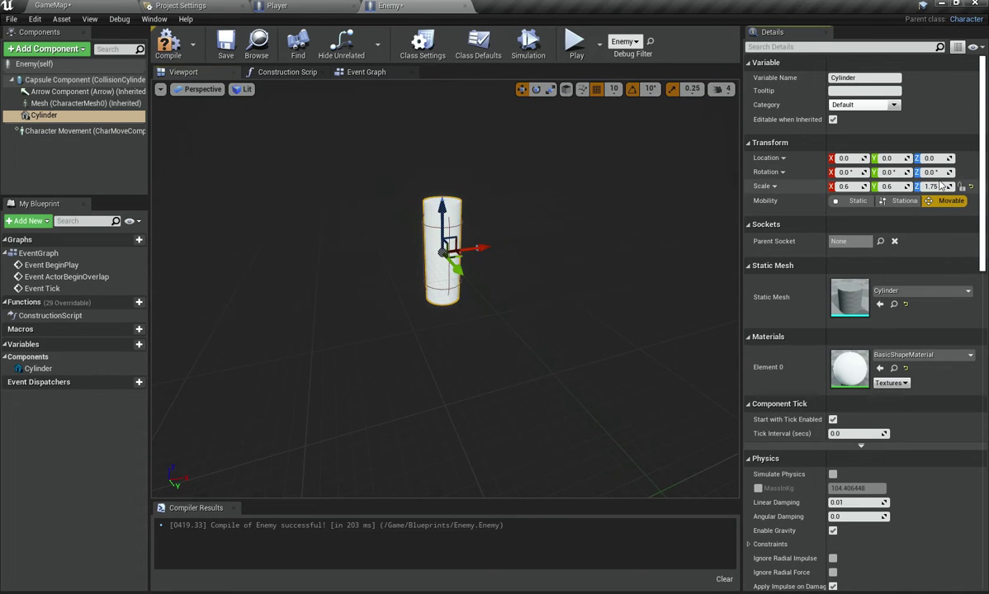
Fine-tune the Cylinder's Z scale to 1.776, judging its bottom end against the capsule
right_click_drag(733, 221, 338, 157)
key("w")
key("w")
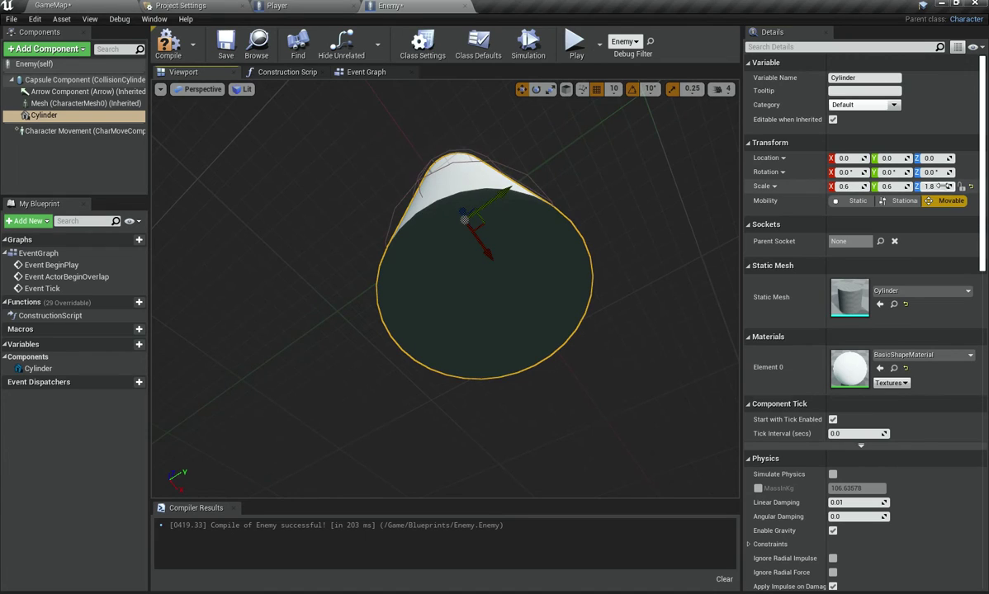
type("7")
key("Return")
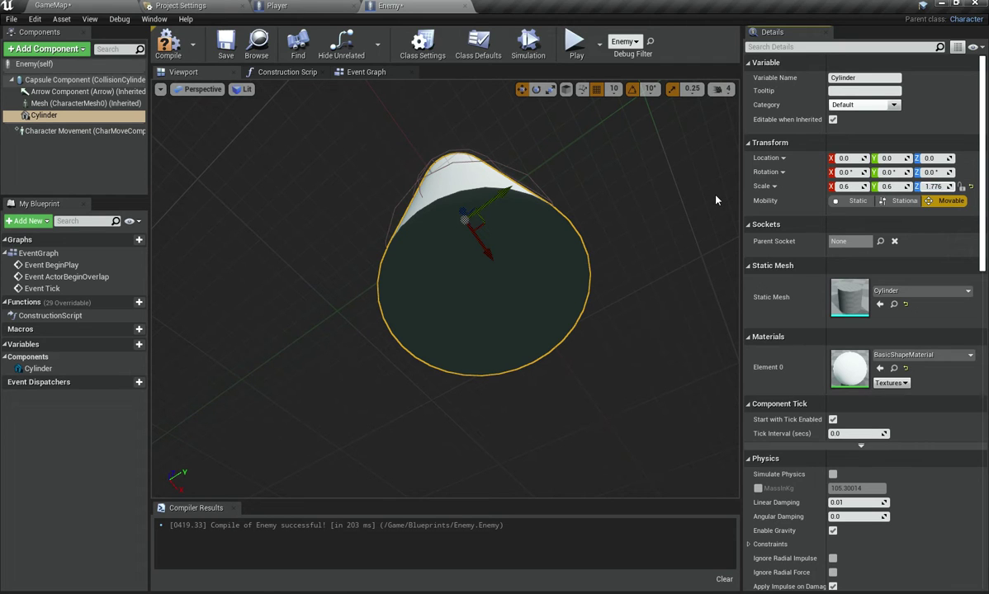
Set the Cylinder's scale to 0.65 in X and Y and 1.76 in Z
right_click_drag(643, 220, 661, 198)
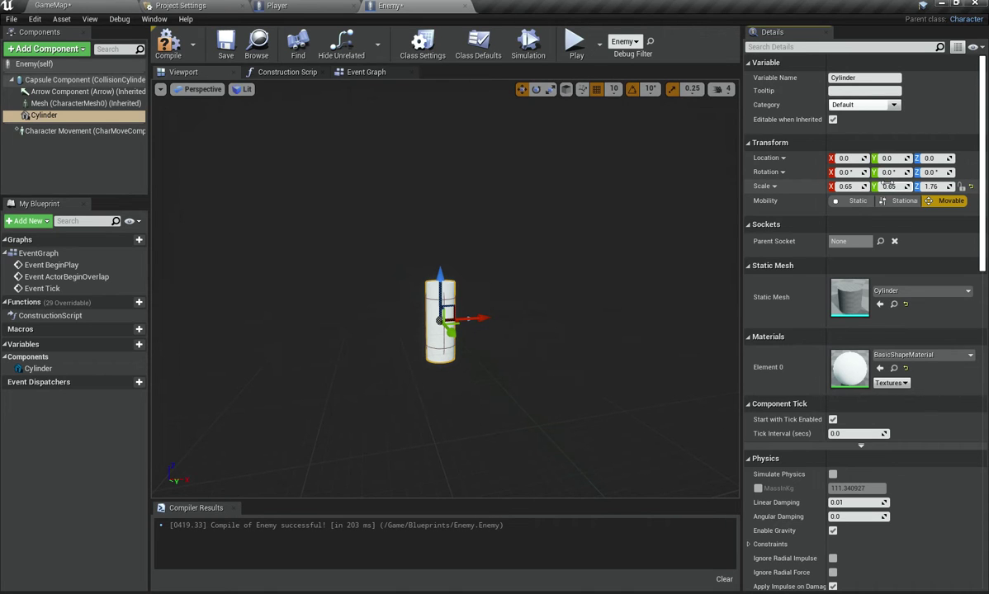
right_click_drag(594, 240, 528, 260)
right_click_drag(265, 138, 265, 137)
Set the Capsule Component's radius to 33 and save the Enemy blueprint
left_click(82, 79)
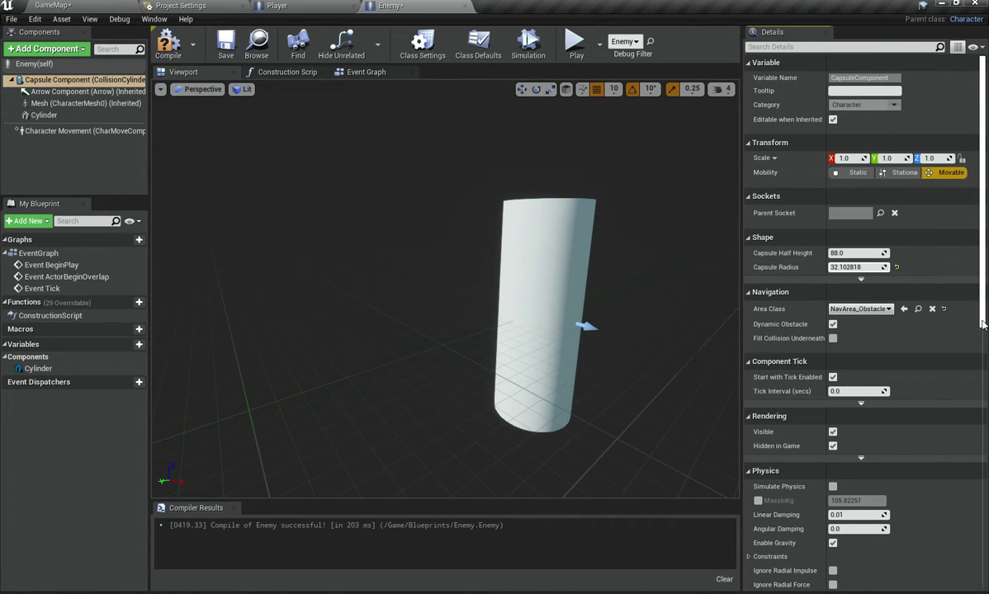
key("ctrl+s")
left_click(858, 266)
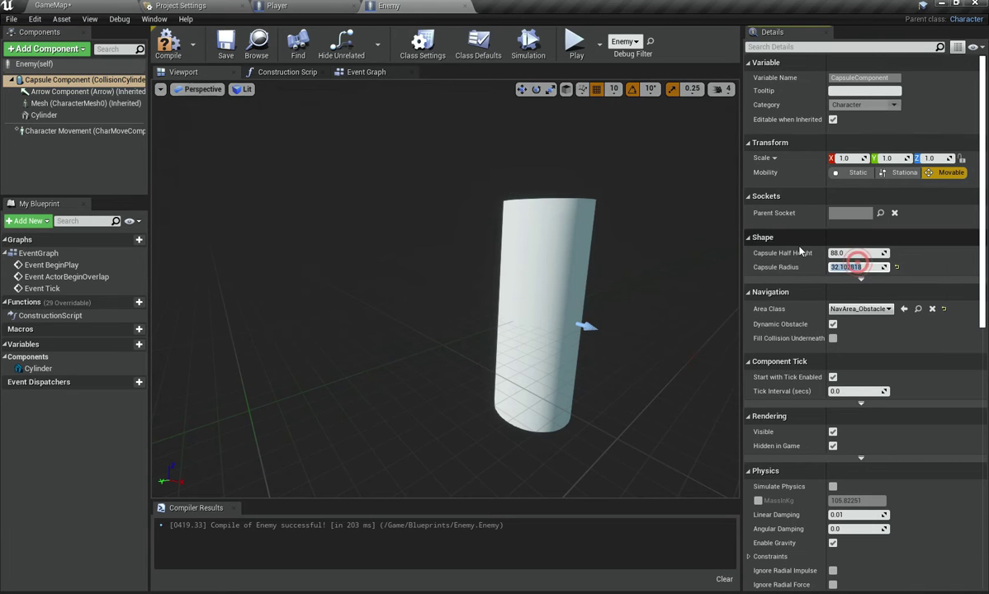
key("Return")
key("ctrl+s")
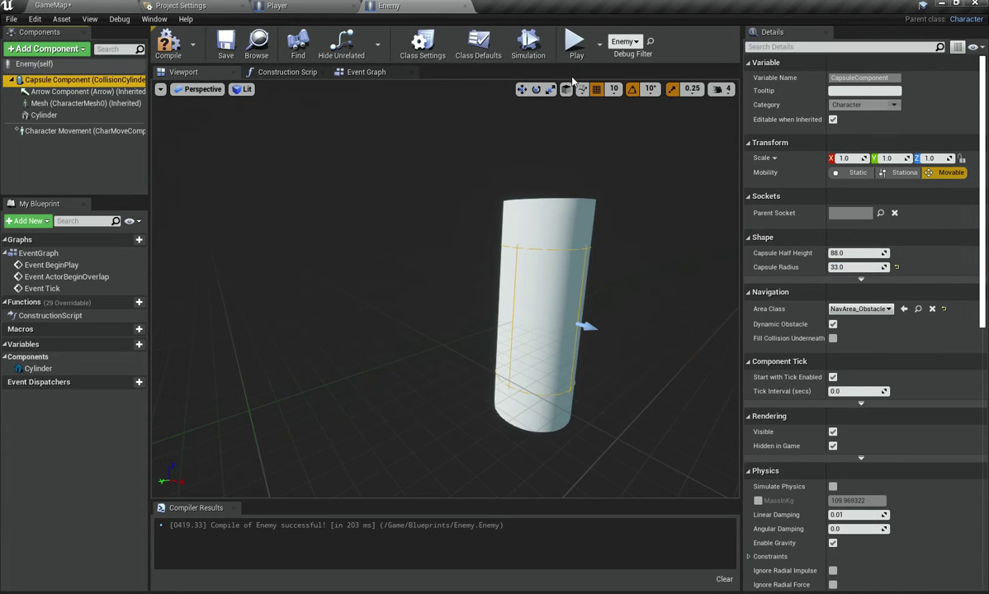
Play-test the level, walk up to the cylinder Enemy and end the session
left_click(575, 46)
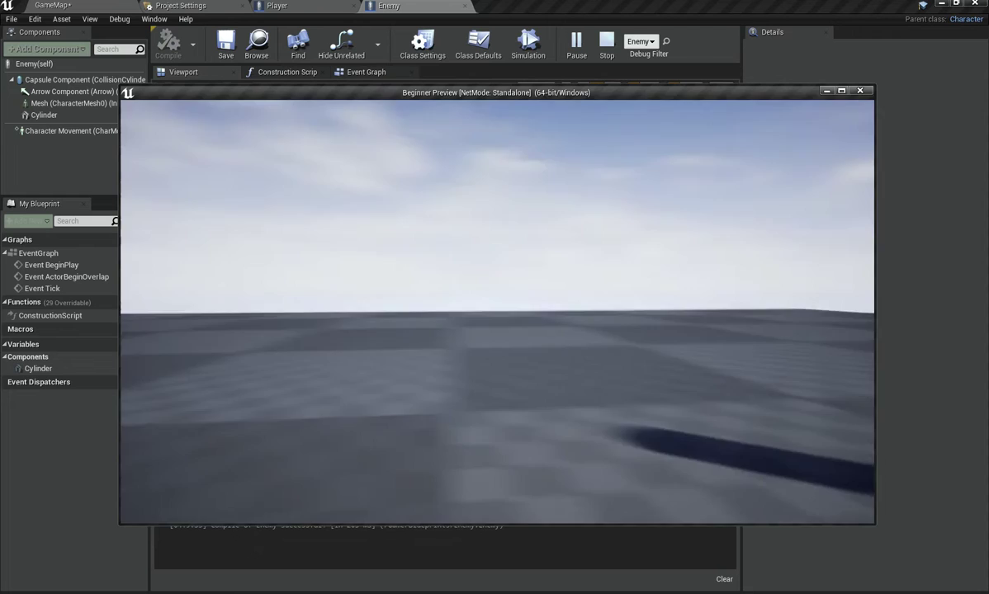
key("w")
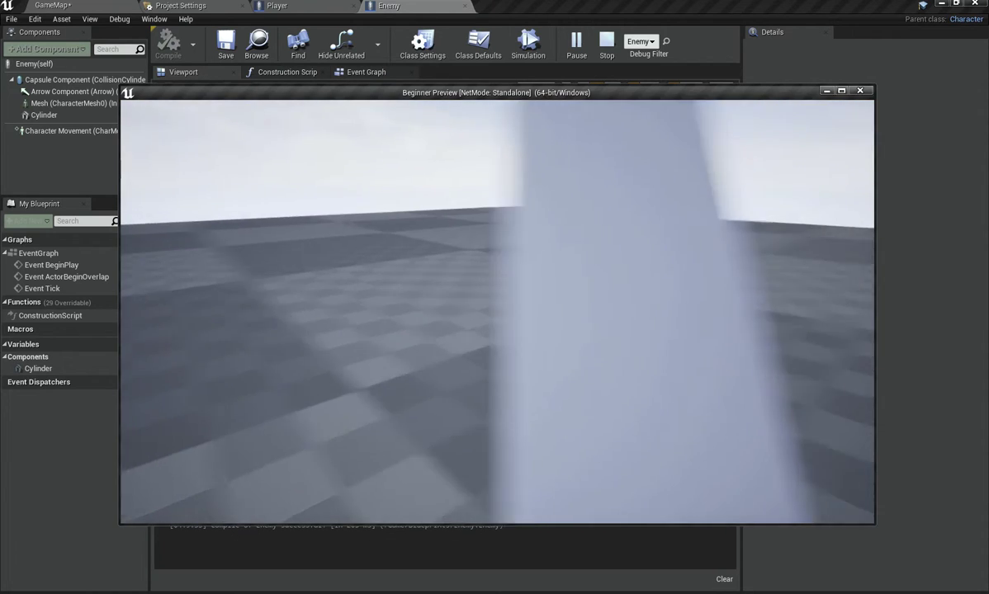
key("Escape")
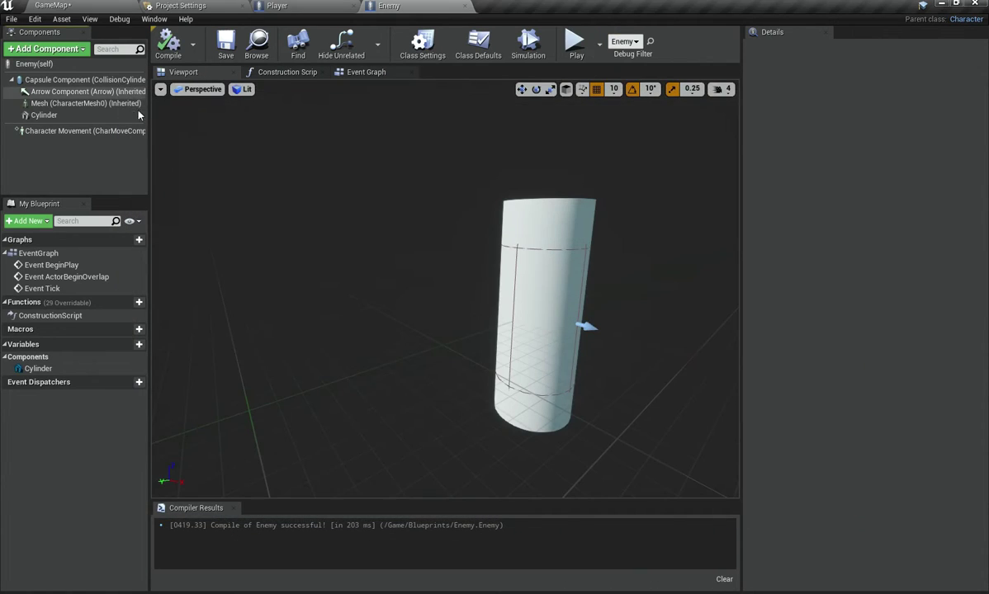
Review the Enemy's Cylinder, Capsule and Mesh components and reset the capsule radius to its default of 34
left_click(123, 120)
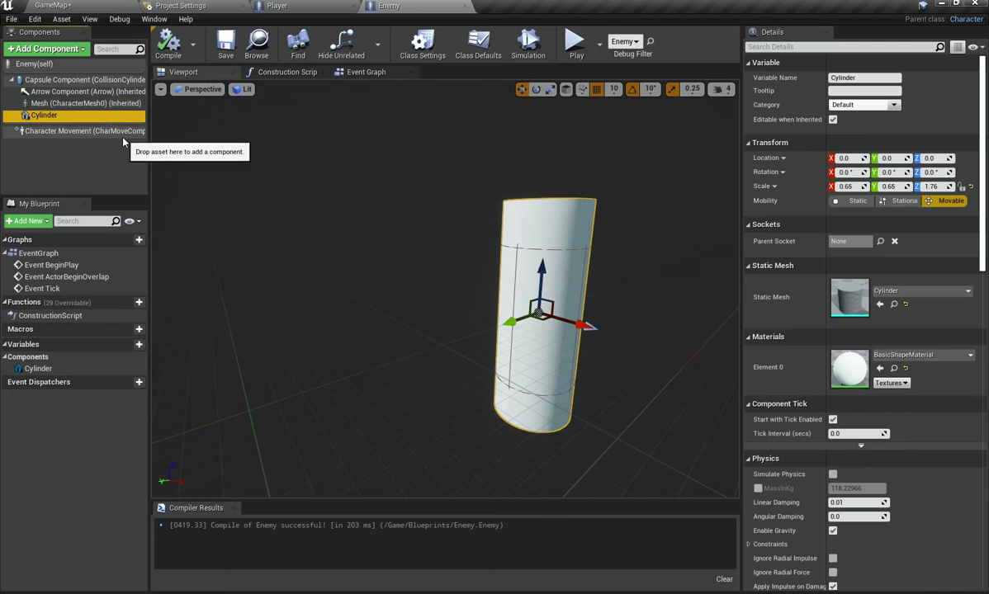
left_click(115, 82)
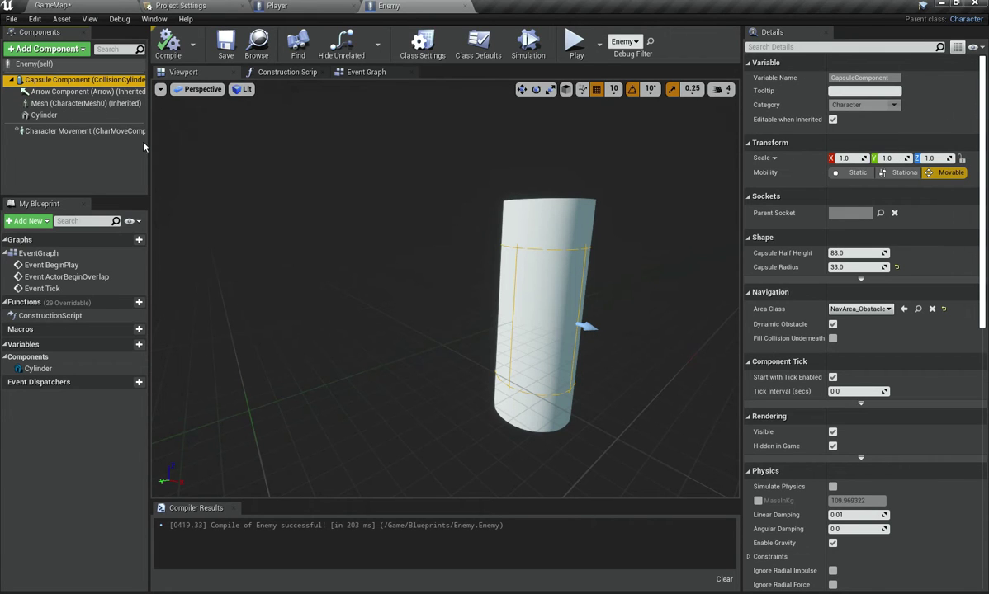
left_click(115, 103)
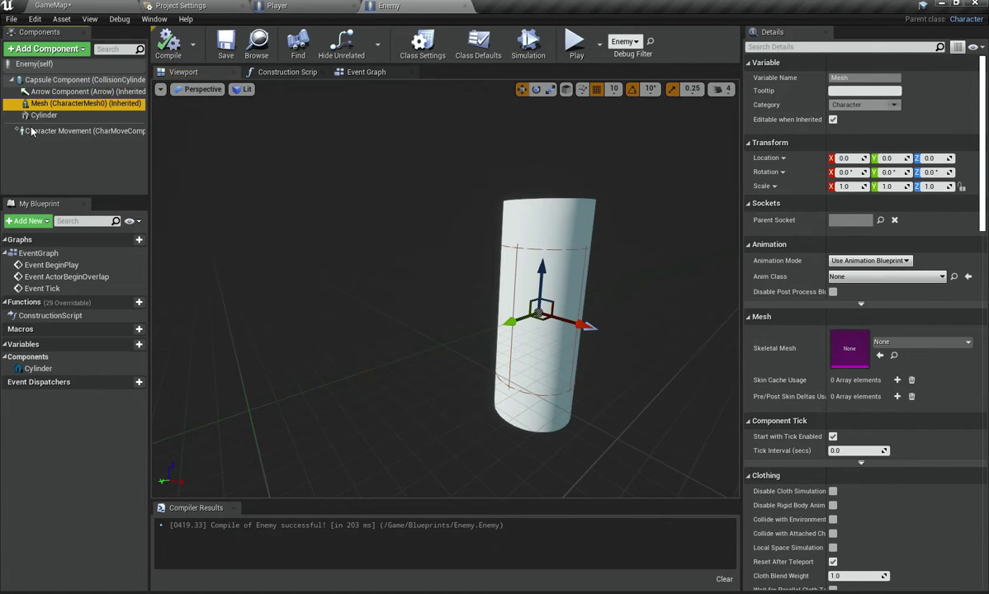
left_click(83, 79)
left_click(846, 266)
left_click(896, 266)
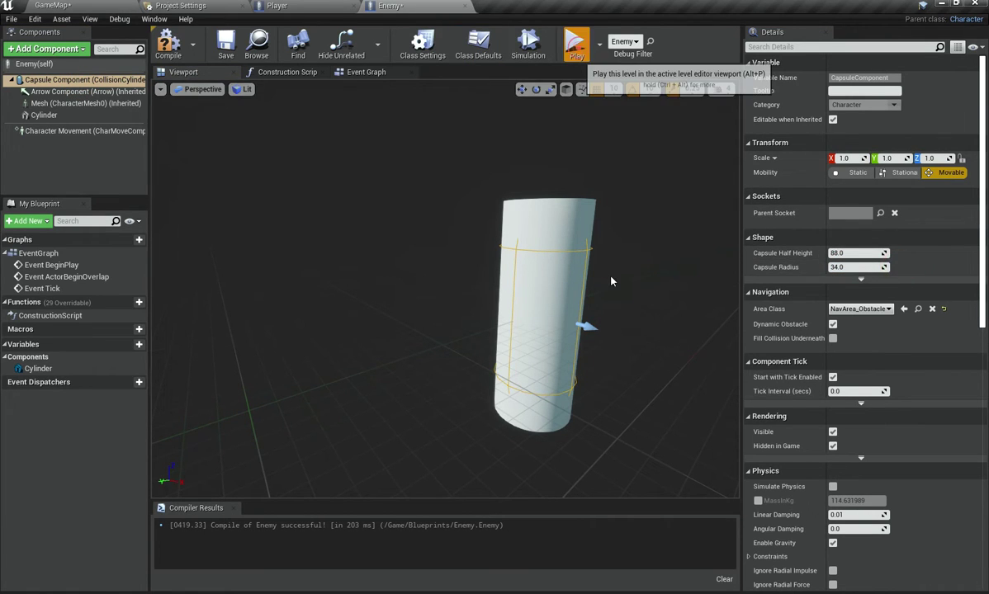
Play-test the level again, walking into and jumping around the Enemy to check its collision and how it looks up close
left_click(573, 46)
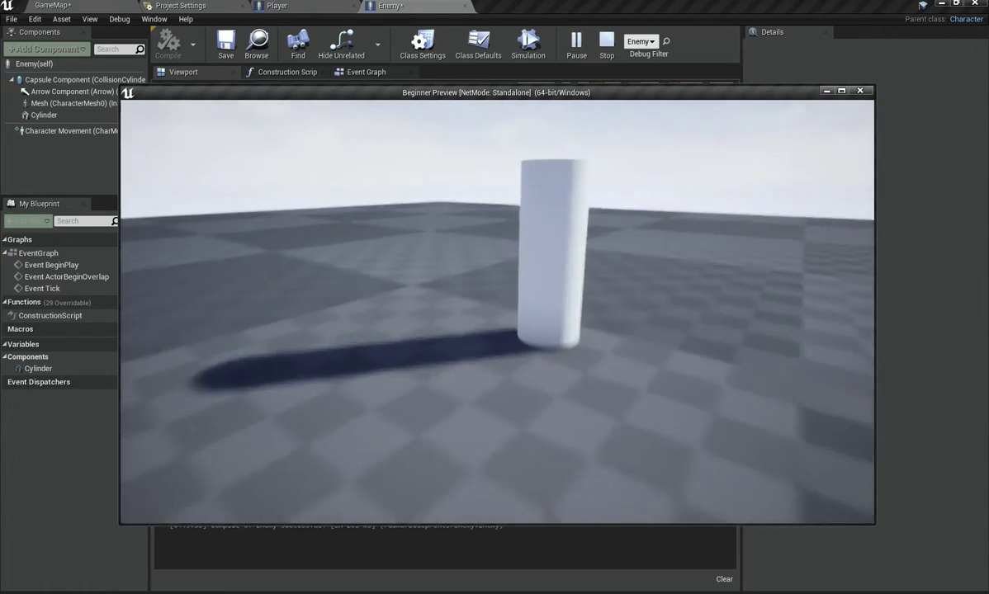
key("w")
key("space")
key("s")
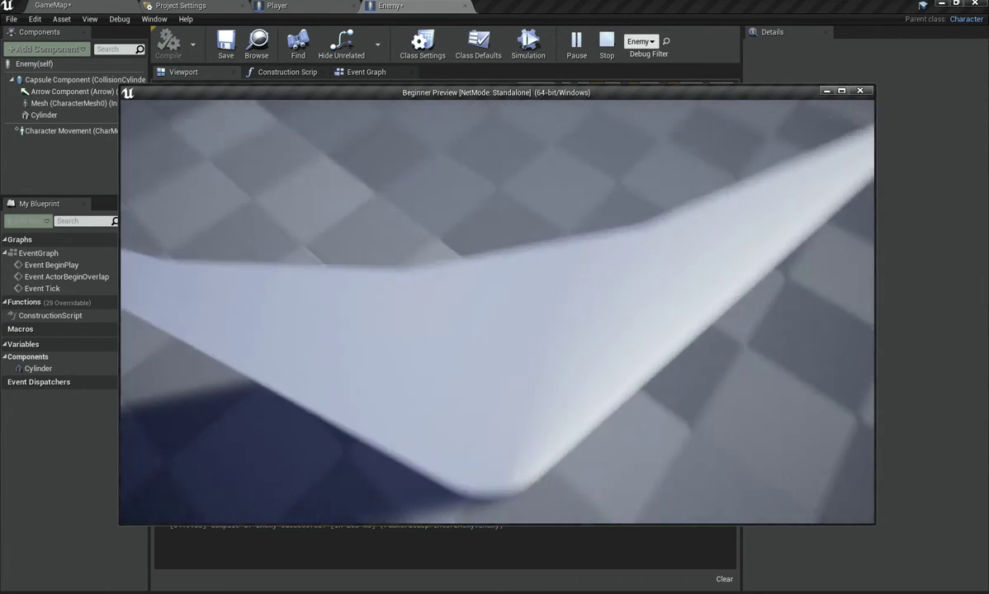
key("w")
key("space")
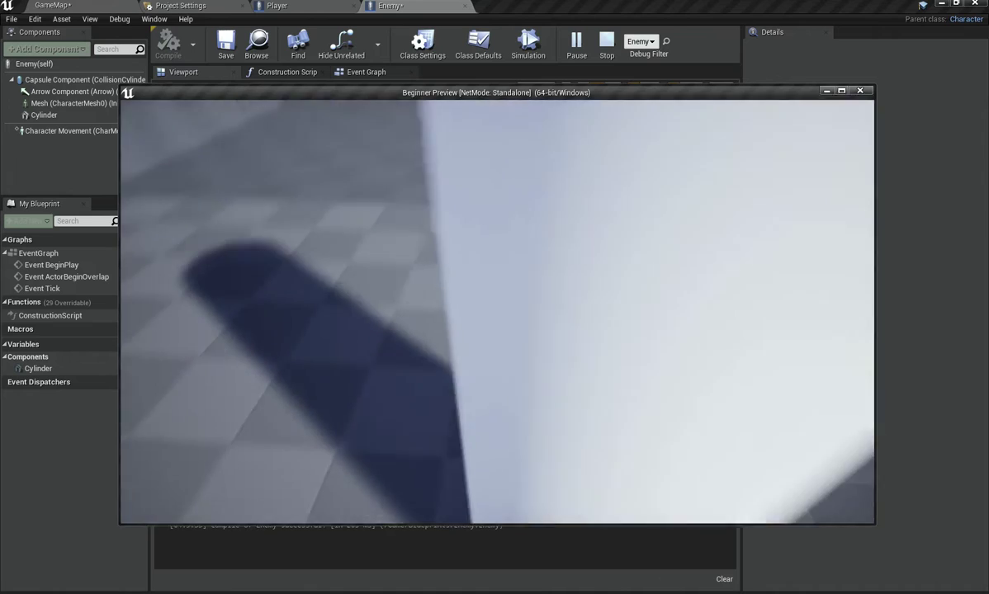
key("s")
key("w")
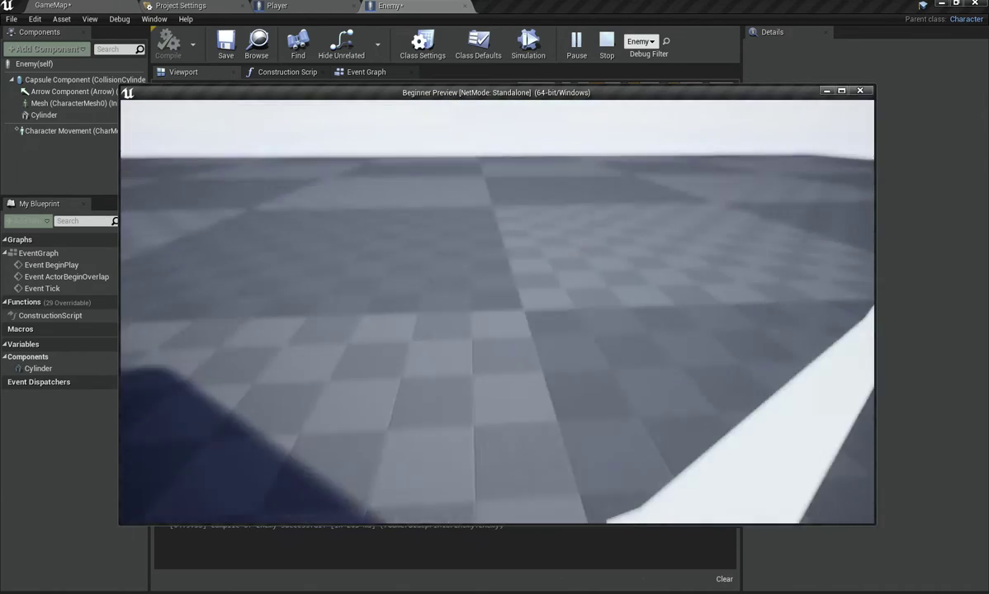
key("s")
key("w")
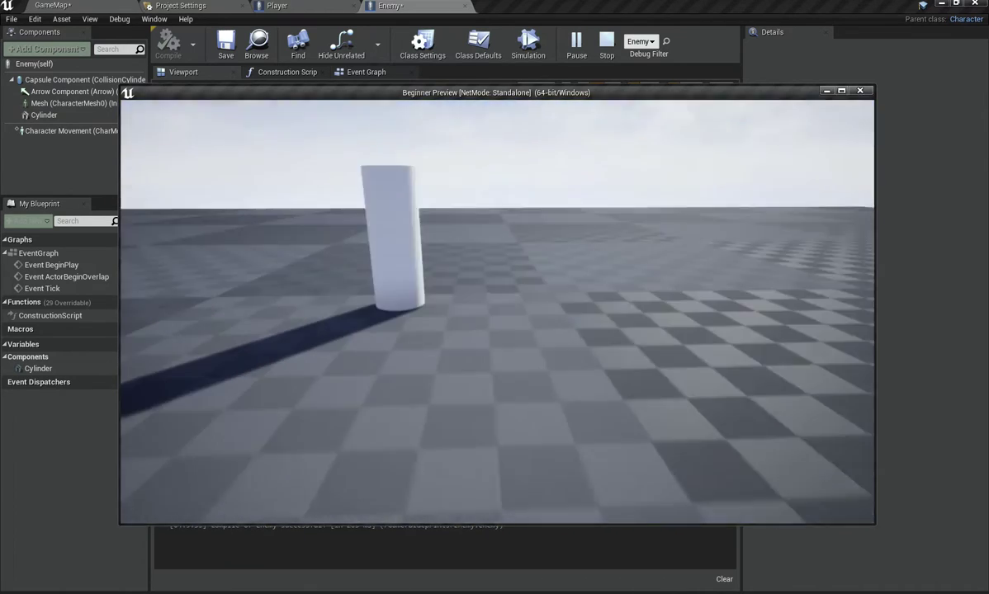
key("space")
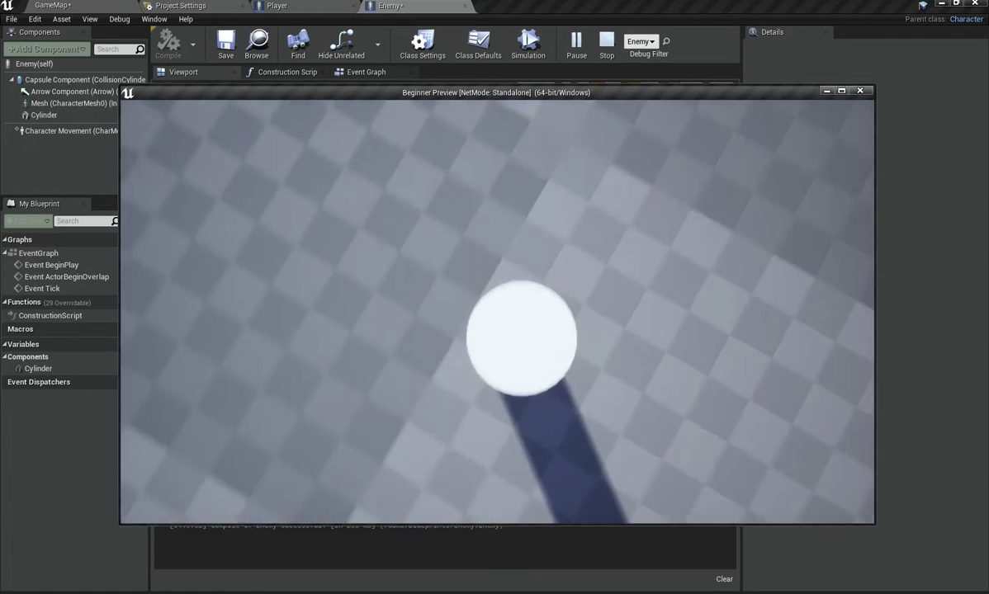
key("s")
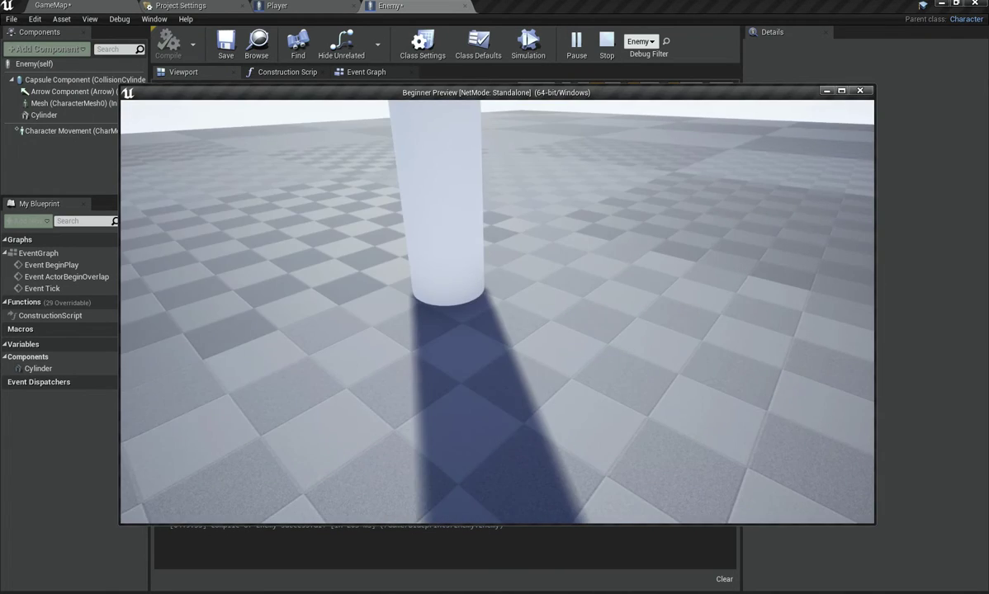
key("w")
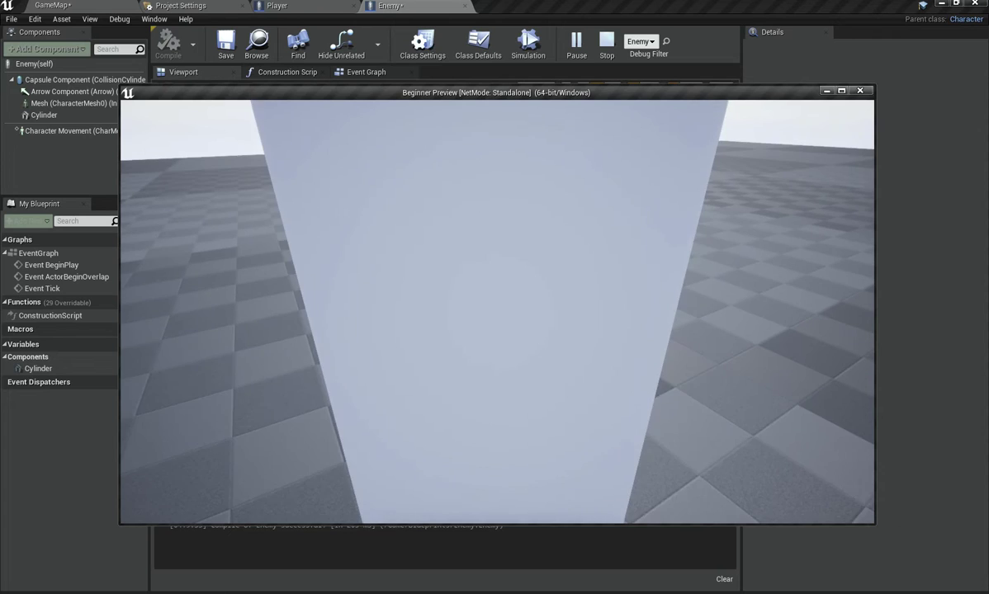
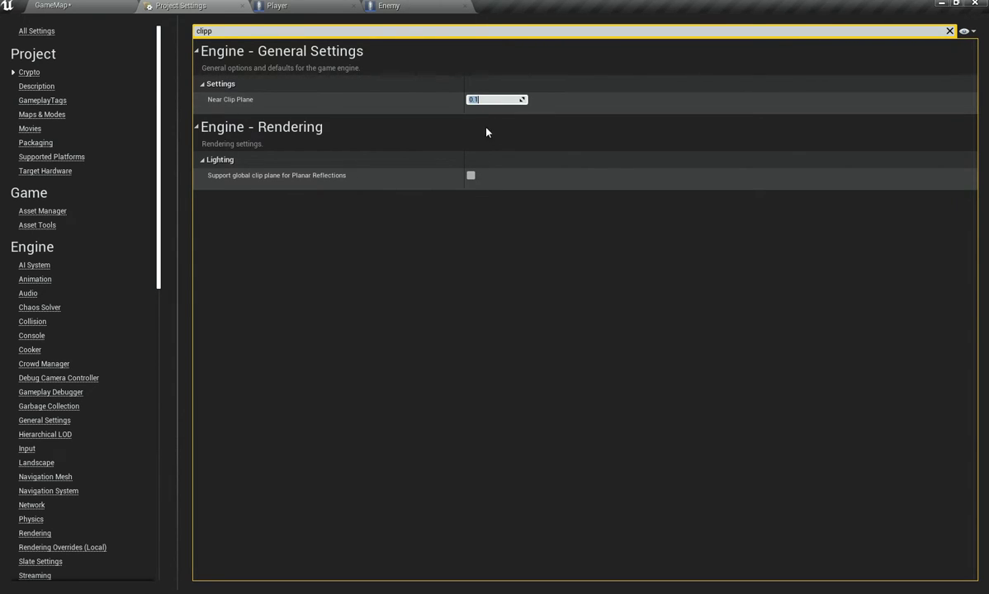
Play-test the level twice, revisiting the Near Clip Plane setting in between, and walk up to the Enemy to check for close-range clipping
left_click(456, 6)
left_click(578, 50)
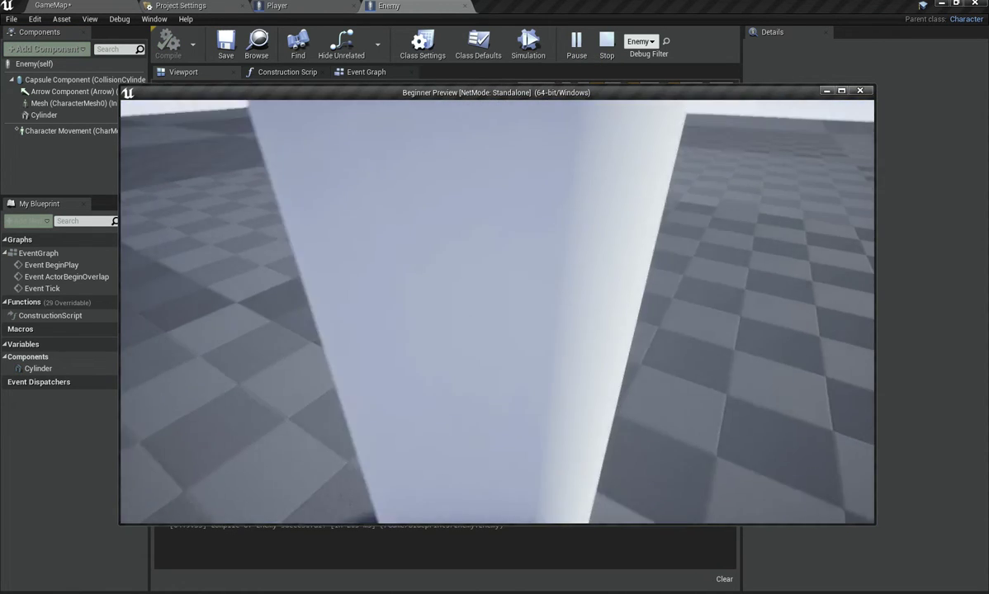
key("Escape")
left_click(209, 5)
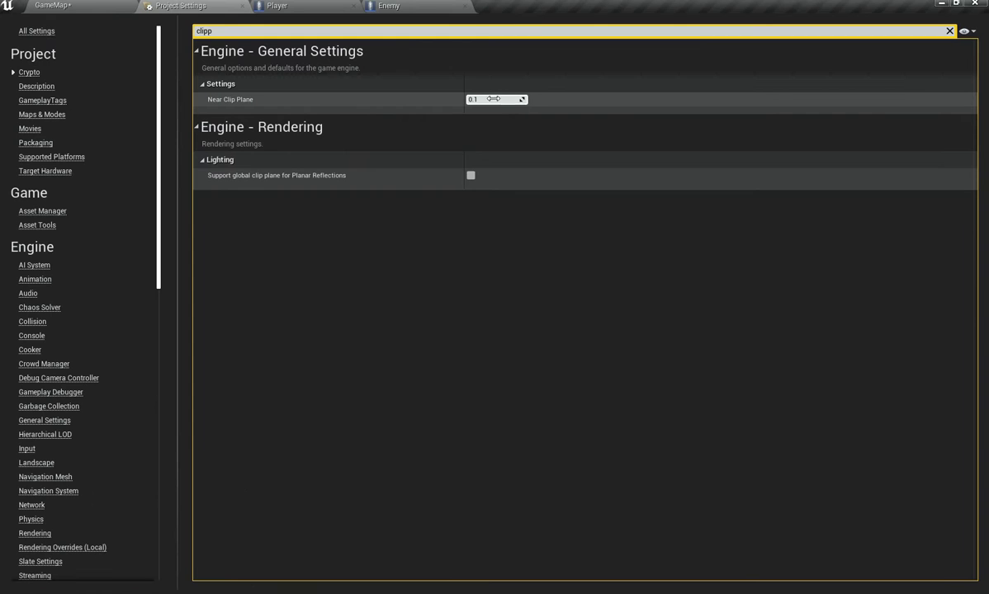
left_click(389, 5)
left_click(576, 43)
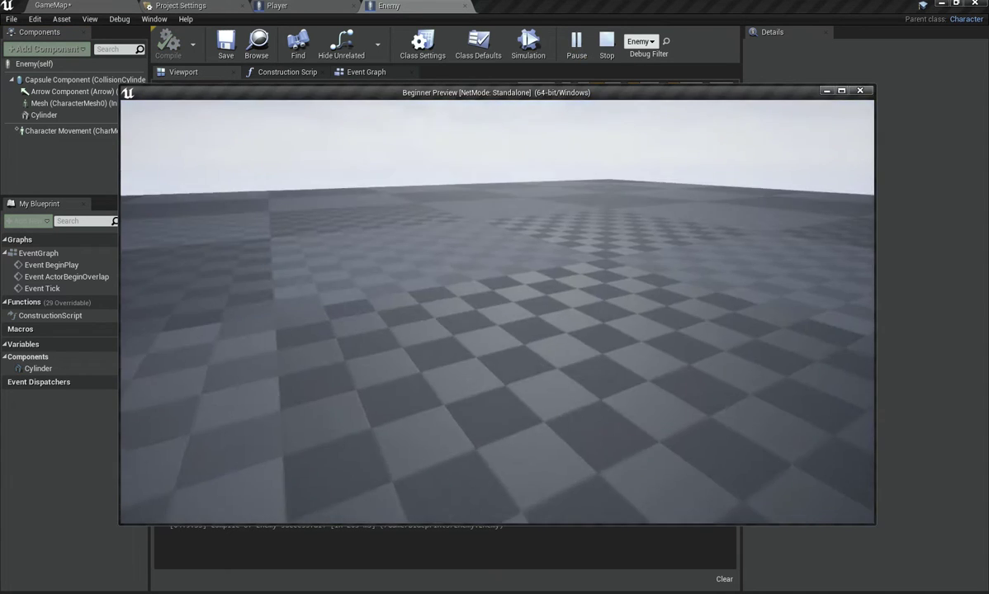
key("w")
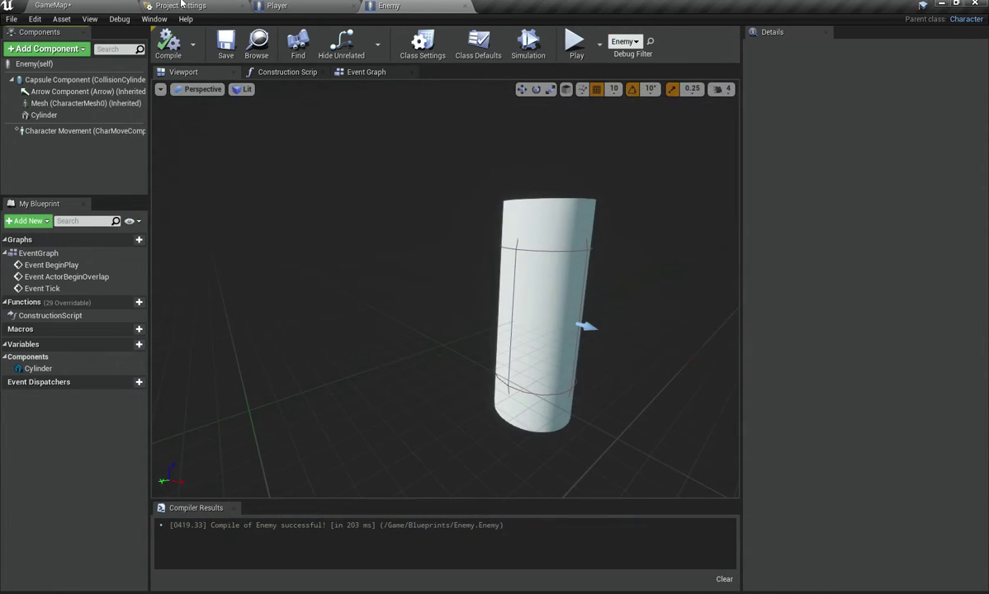
Set the project's Near Clip Plane to 0.001 and play-test the level
left_click(181, 5)
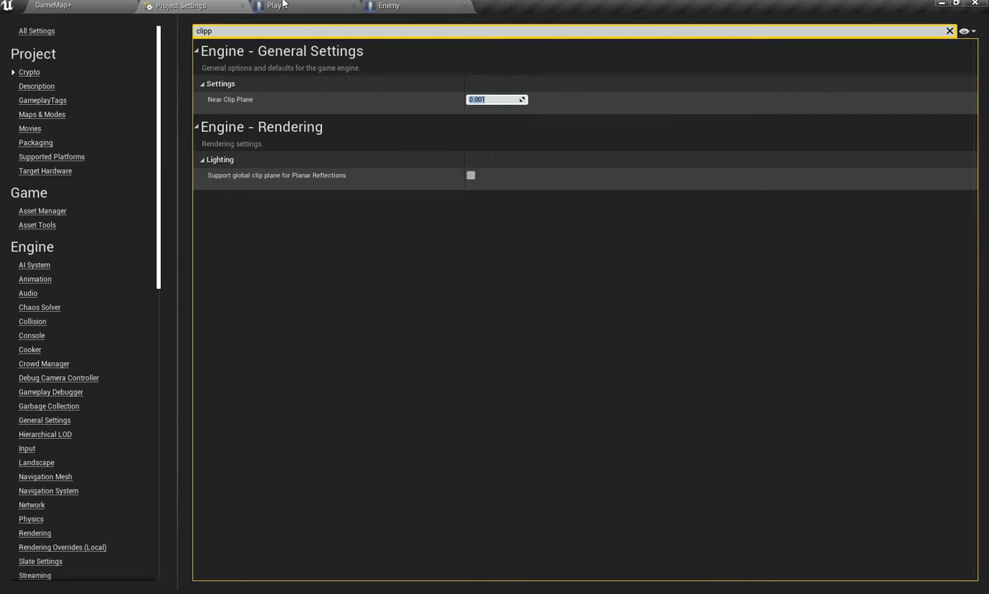
left_click(389, 5)
left_click(577, 43)
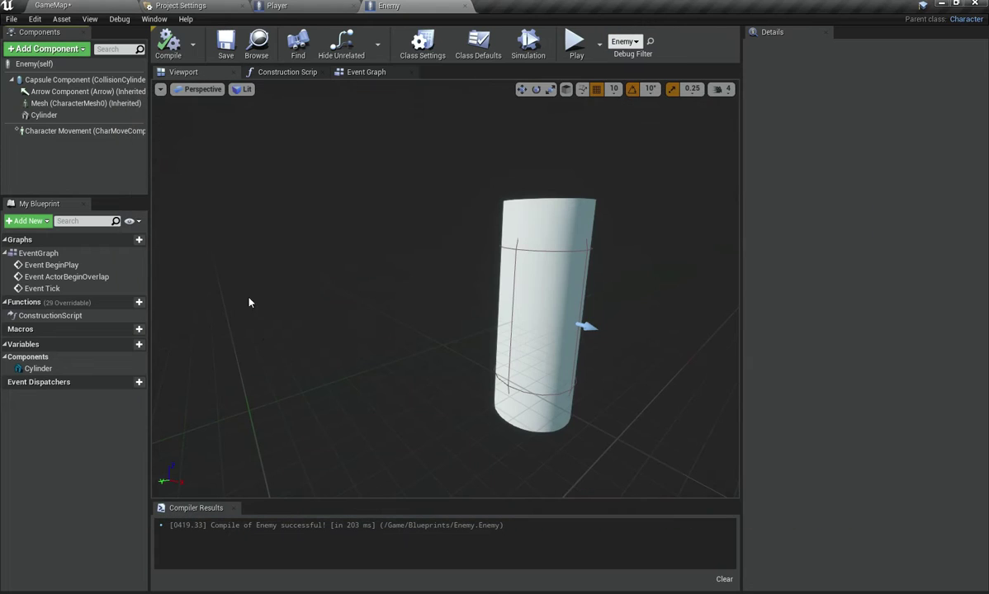
Move the Player blueprint's Camera forward to X 20 and play-test the level, viewing the Enemy up close
left_click(275, 6)
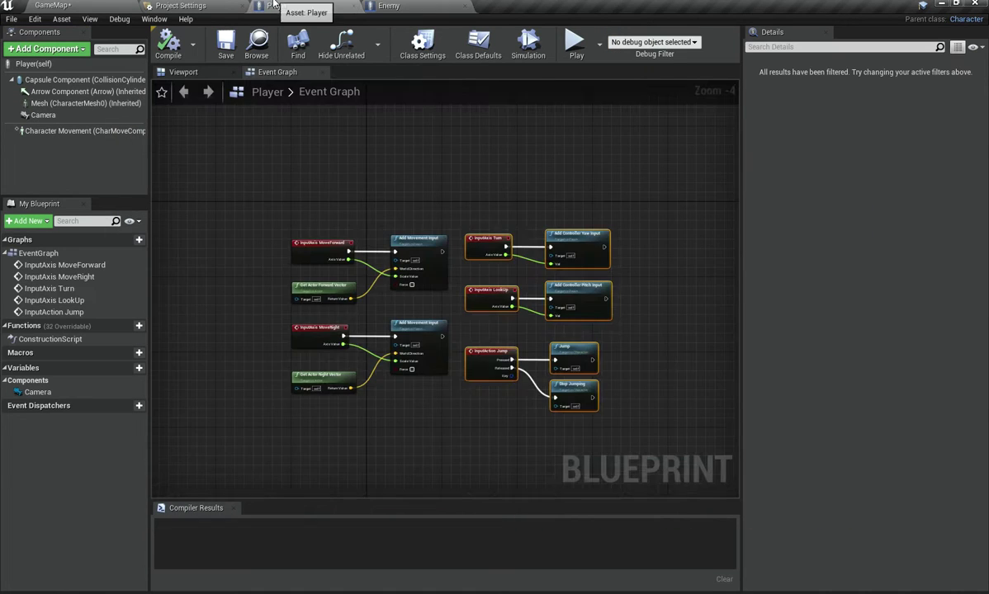
left_click(183, 73)
mouse_move(474, 230)
right_mouse_down()
mouse_move(463, 281)
mouse_move(474, 230)
right_mouse_up()
left_click(466, 230)
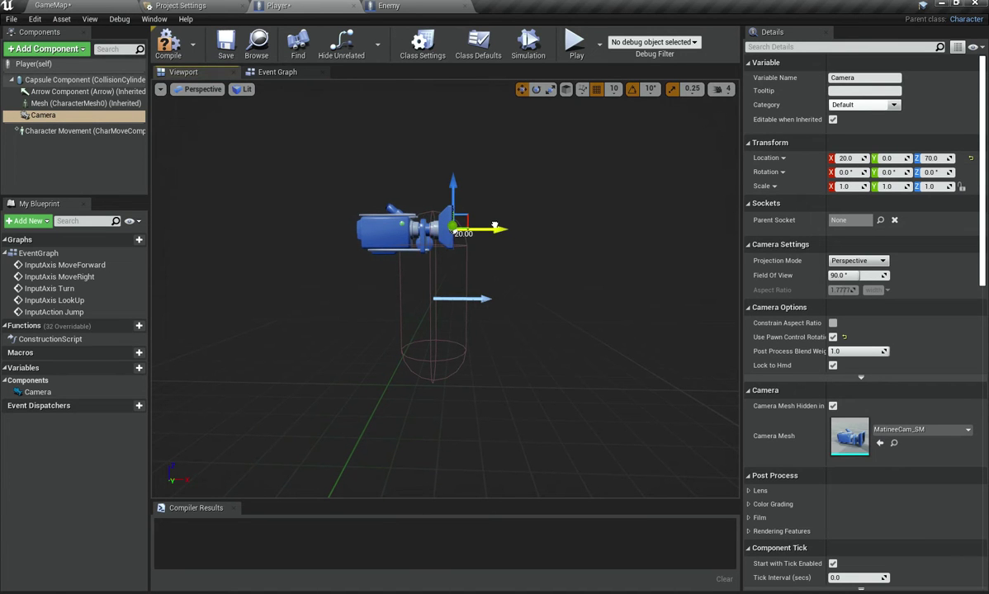
left_click(580, 46)
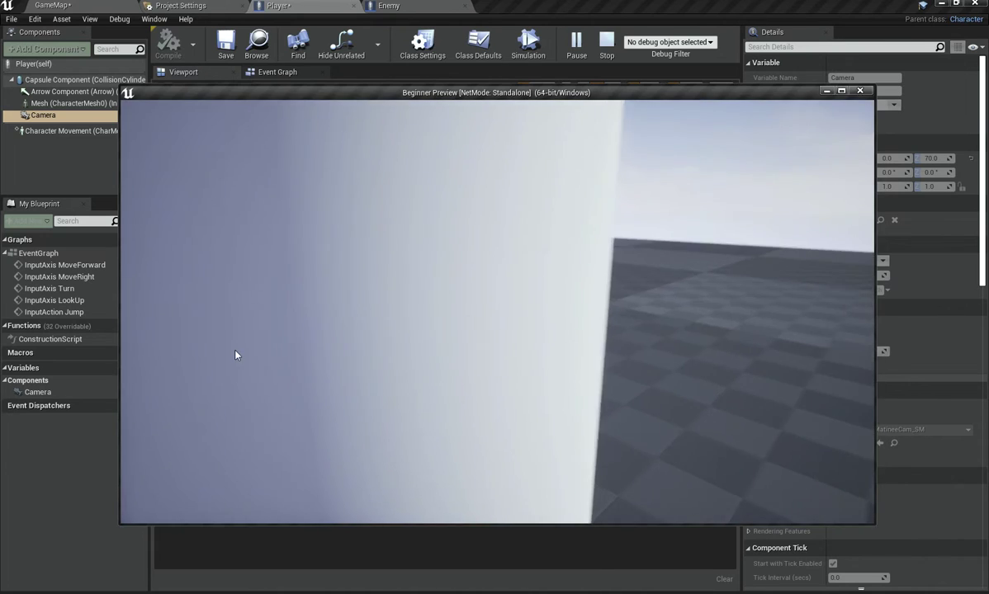
key("Escape")
Recheck the Near Clip Plane setting and play-test the level again, walking right up to the Enemy
left_click(200, 5)
left_click(510, 99)
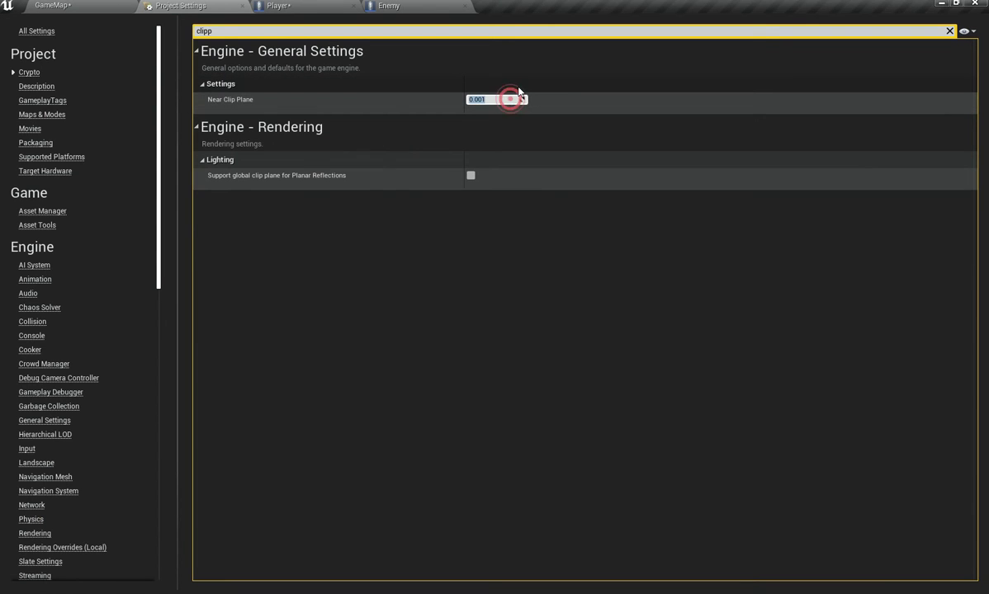
left_click(425, 6)
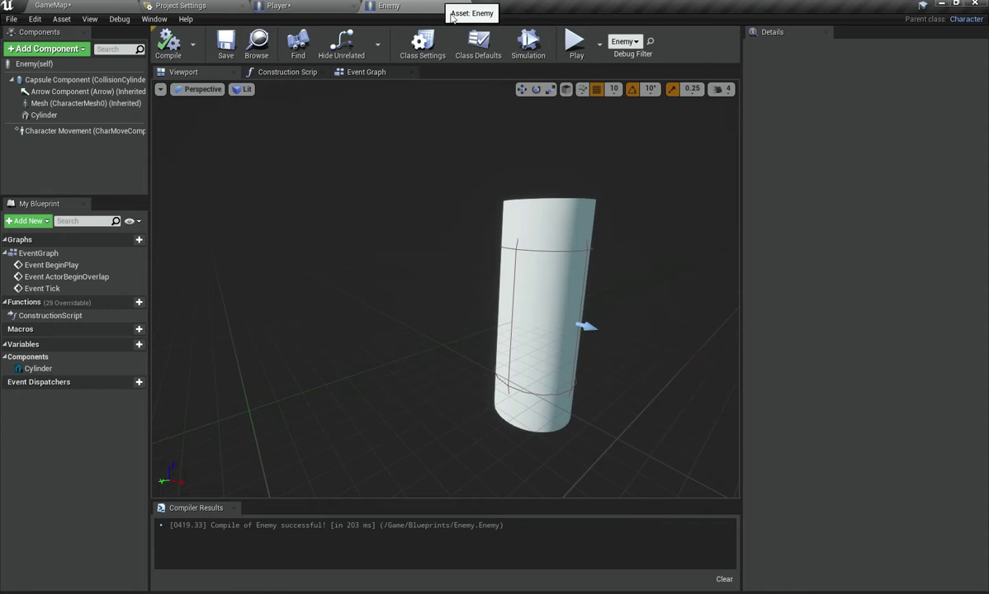
left_click(578, 43)
key("w")
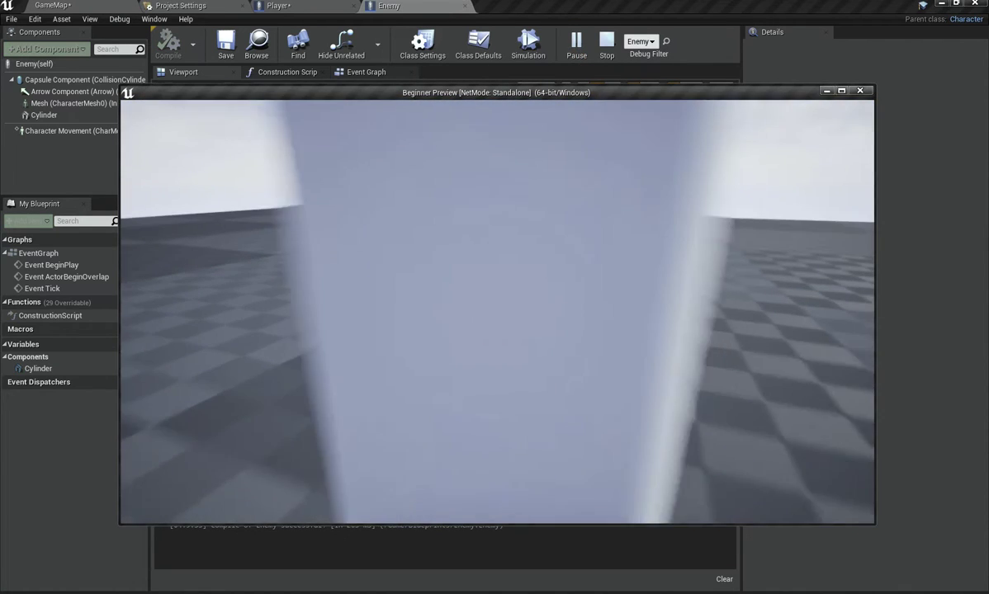
key("Escape")
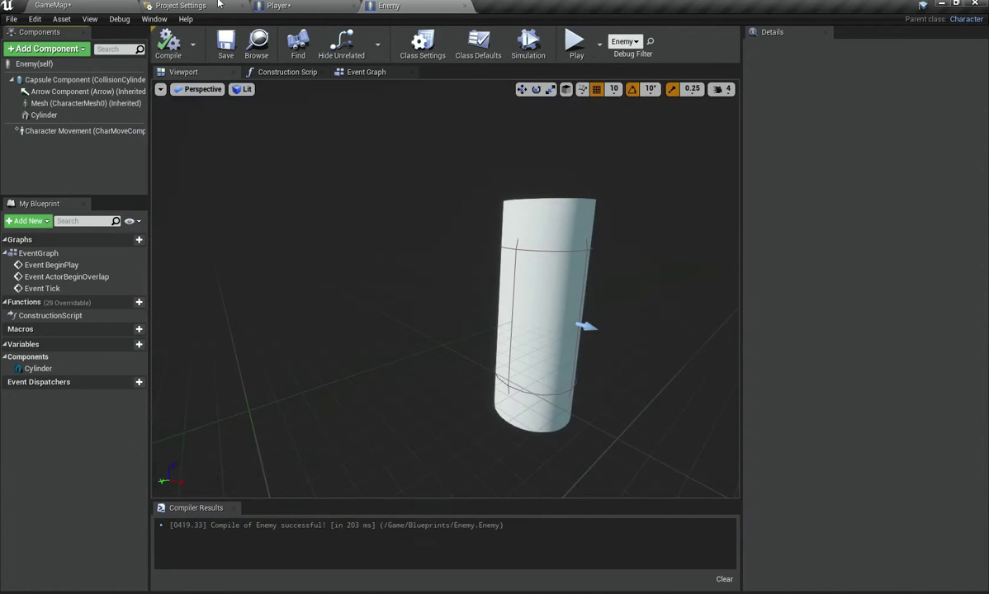
Try Near Clip Plane values of 0.01 and 0.0 and play-test the level by walking toward the Enemy
left_click(223, 6)
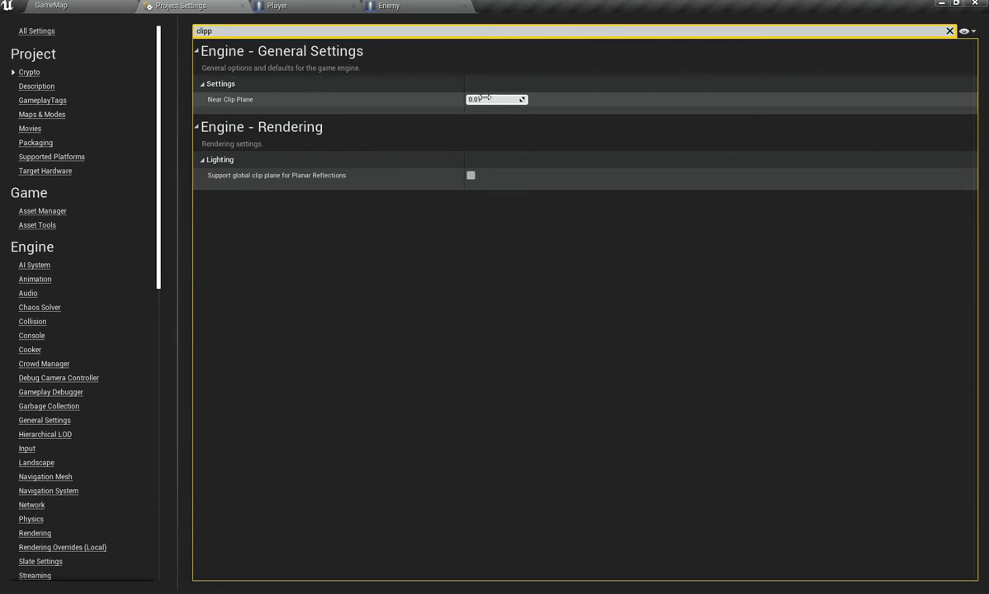
left_click(480, 99)
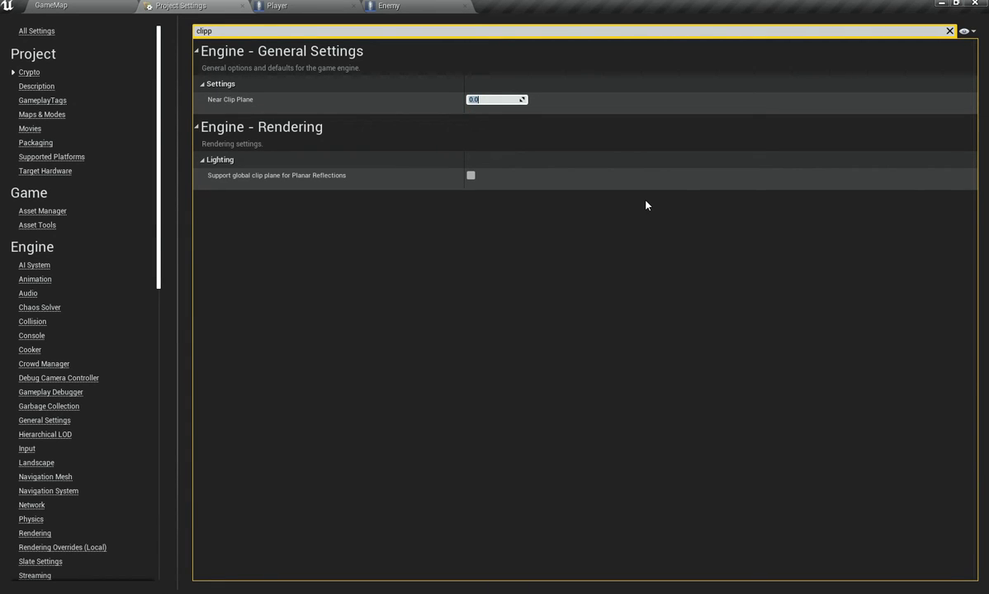
left_click(388, 6)
left_click(576, 40)
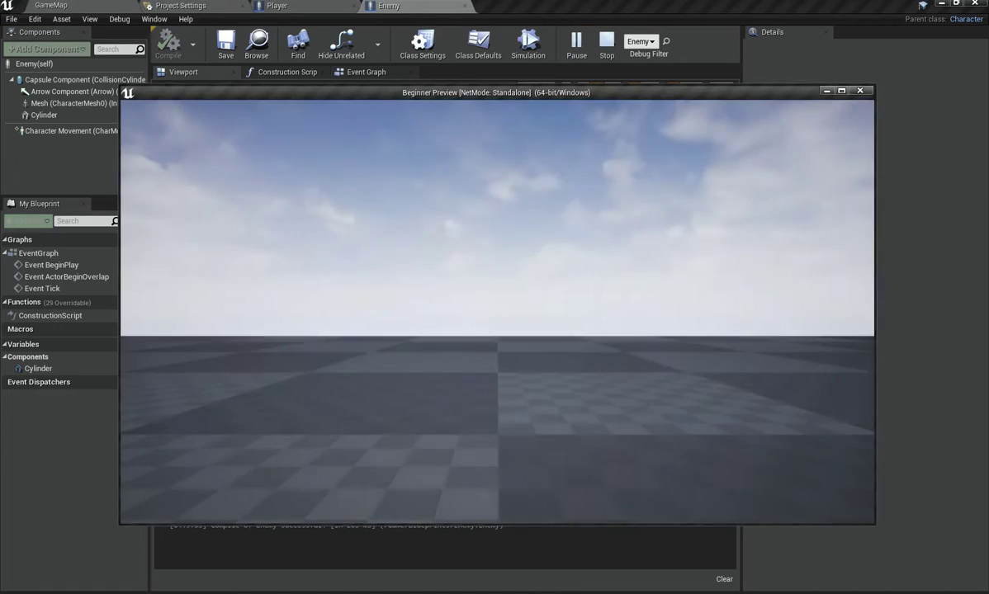
key("w")
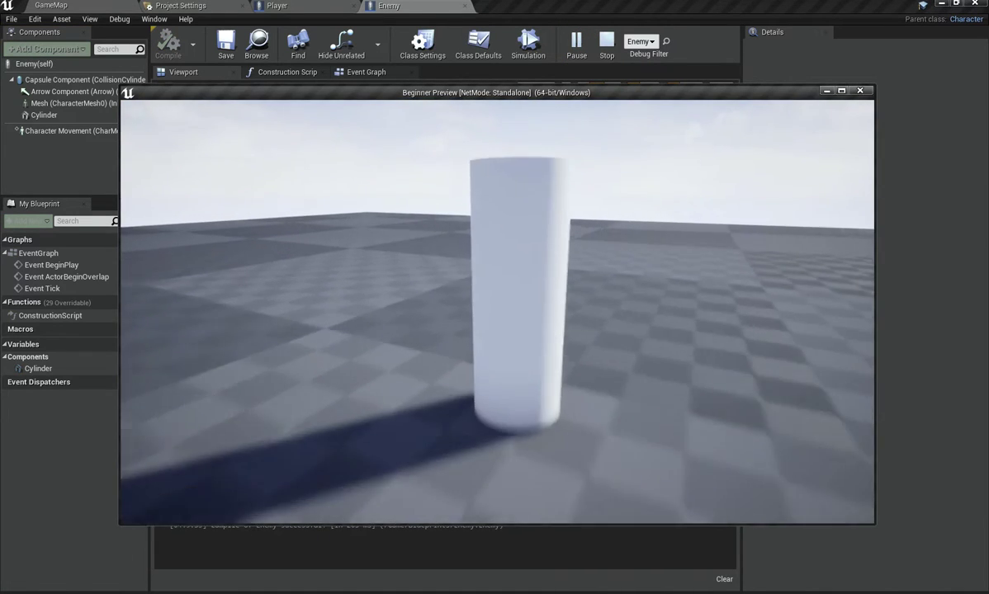
key("Escape")
Undo the last Near Clip Plane edit and play-test the level, walking up to the Enemy and backing away
left_click(157, 4)
key("ctrl+z")
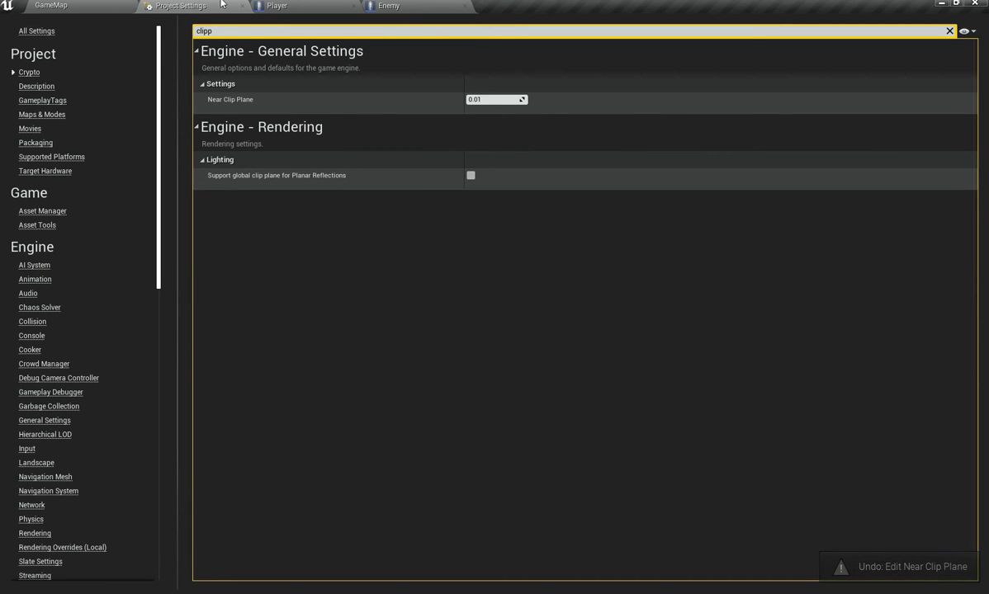
left_click(440, 4)
left_click(577, 48)
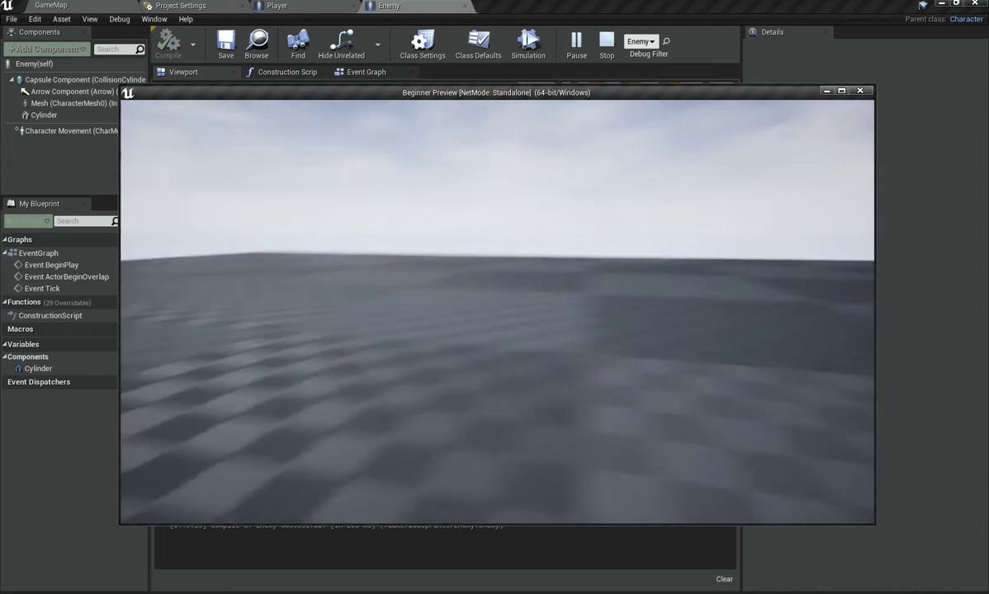
key("w")
key("s")
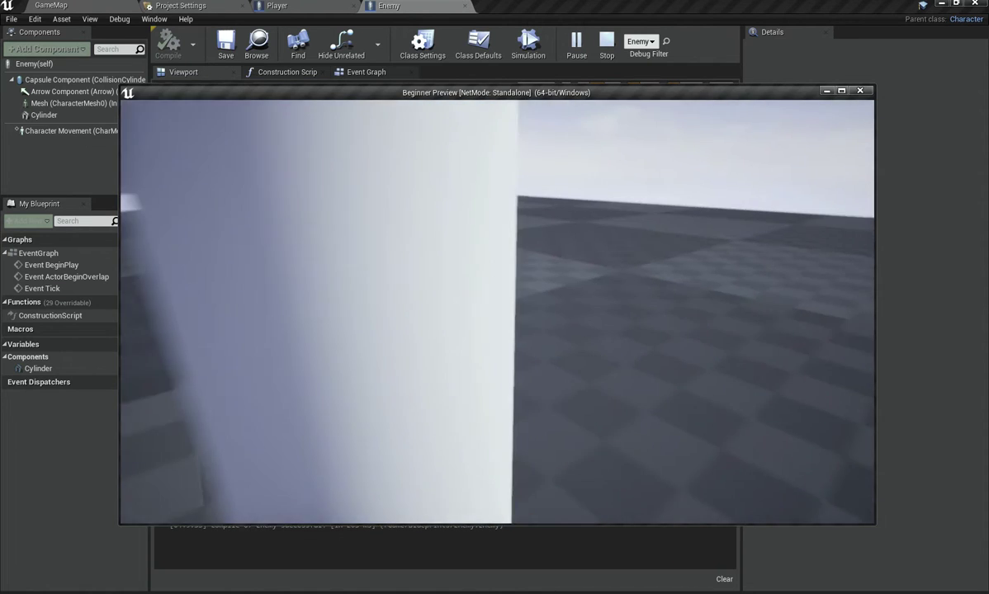
key("s")
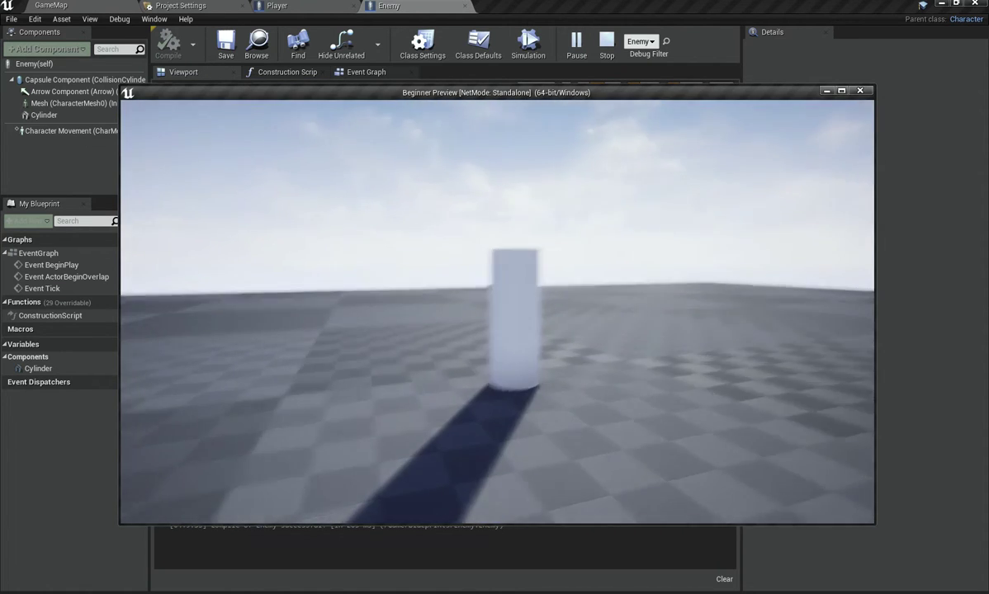
key("Escape")
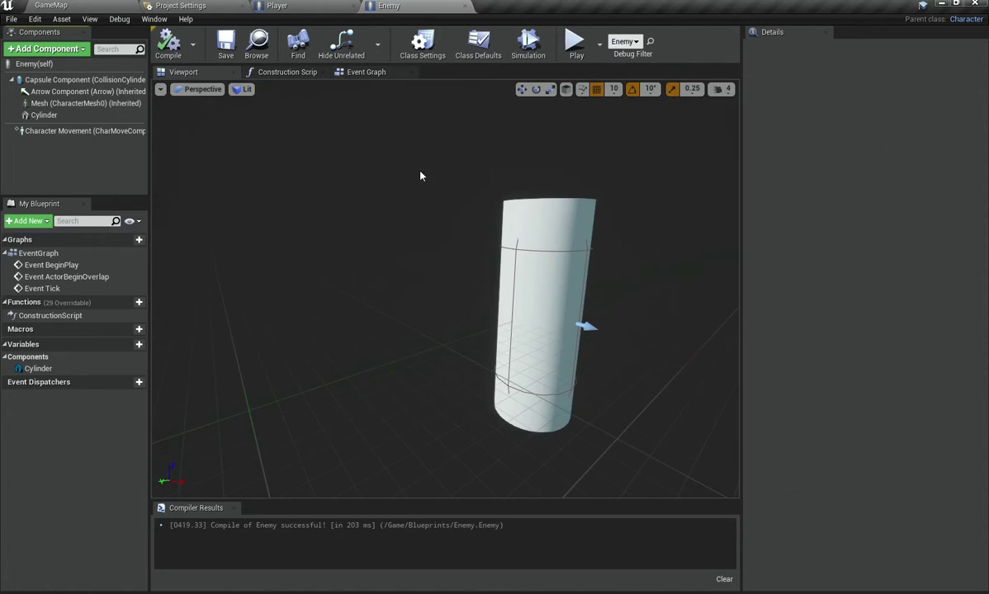
Examine the Enemy's cylinder and its forward arrow from several angles and distances in the blueprint viewport
left_click_drag(446, 289, 512, 355)
key("w")
right_click_drag(445, 289, 429, 305)
key("s")
key("w")
key("s")
key("w")
key("w")
key("s")
key("w")
key("s")
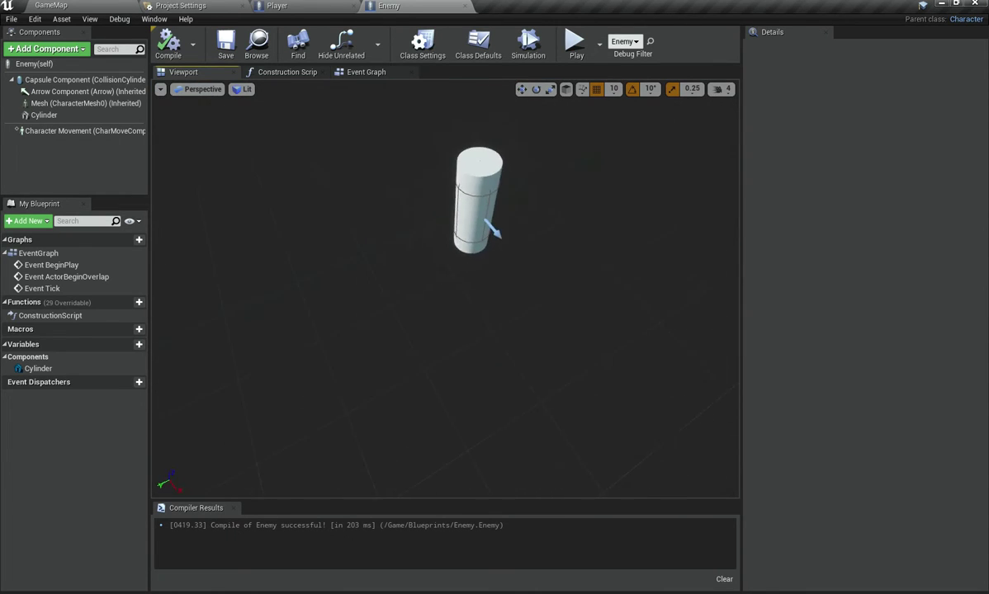
right_click_drag(446, 289, 462, 239)
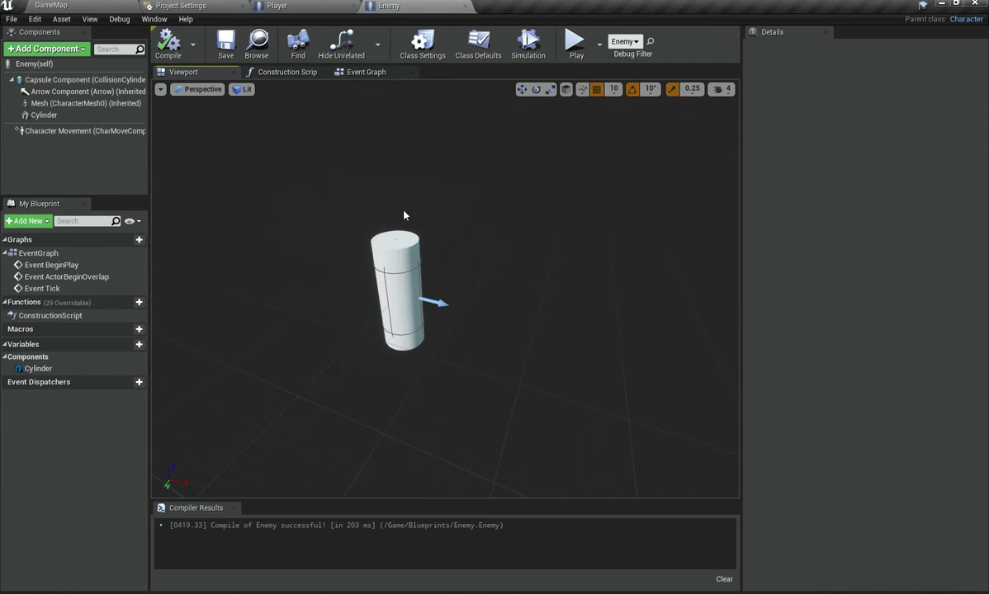
Add a Cube component to the Enemy, scaled to 0.36 × 0.3725 × 0.145 and located at X 30, Y 0, Z 60
left_click(108, 150)
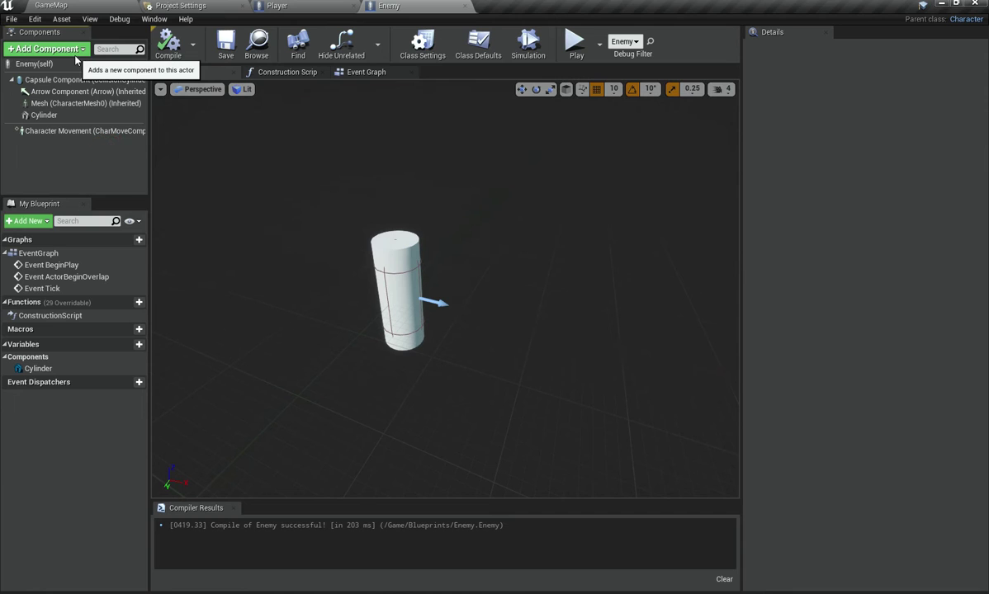
left_click(74, 51)
type("cub")
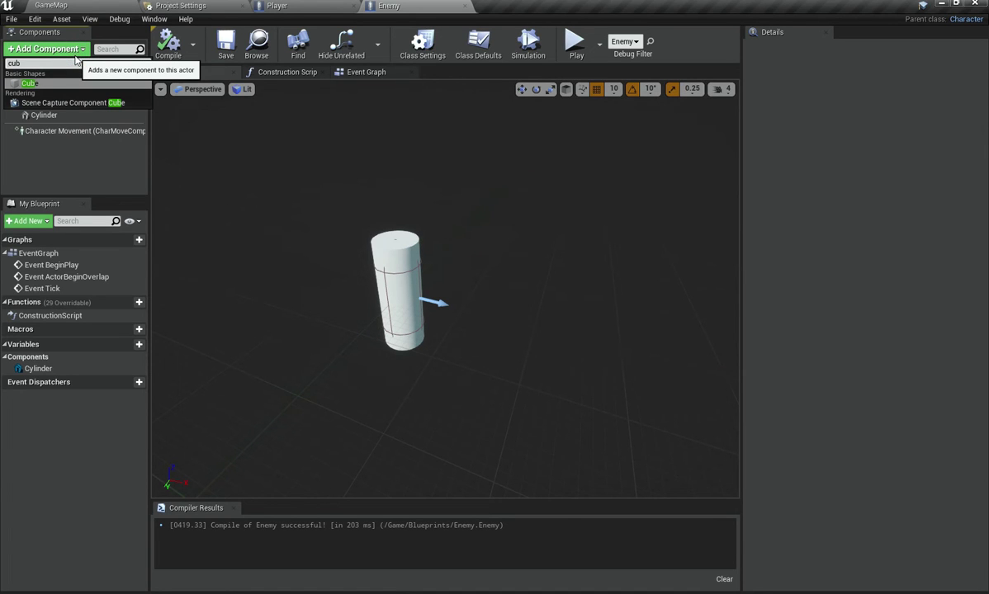
key("Return")
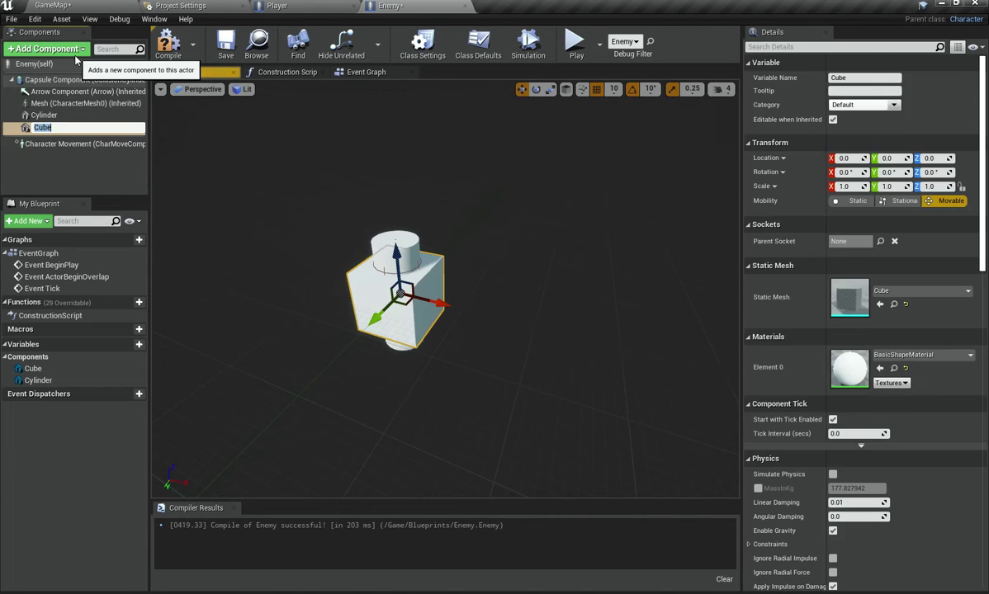
left_click(79, 186)
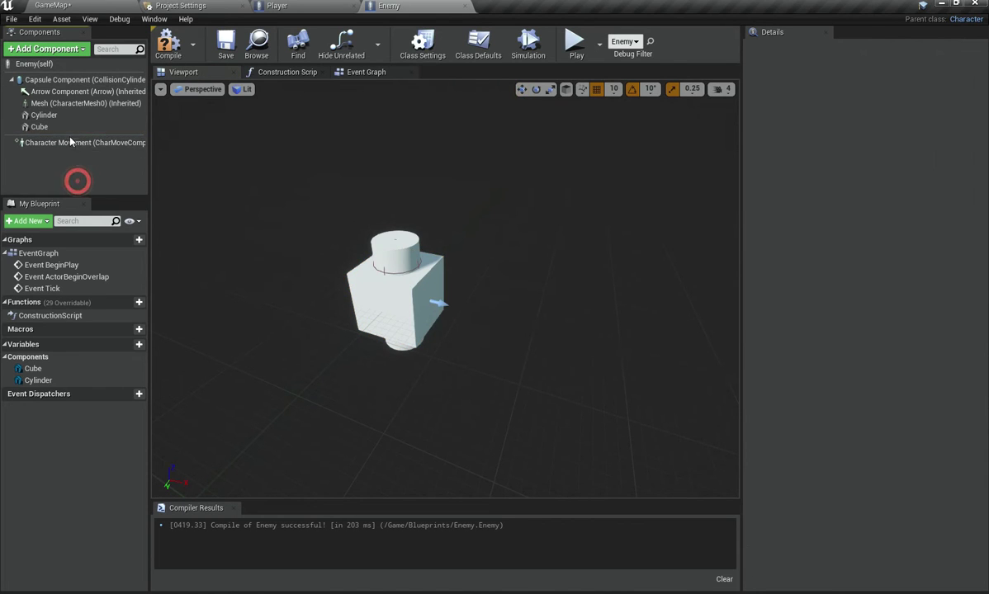
left_click(69, 126)
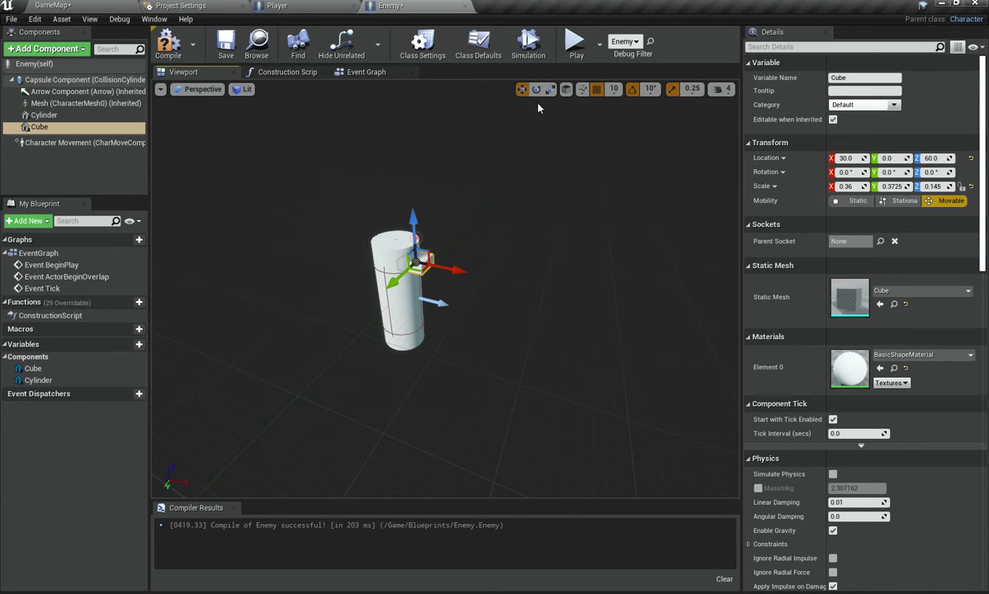
Play-test the level, viewing the Enemy and its front Cube from around and above, and end the session
left_click(575, 47)
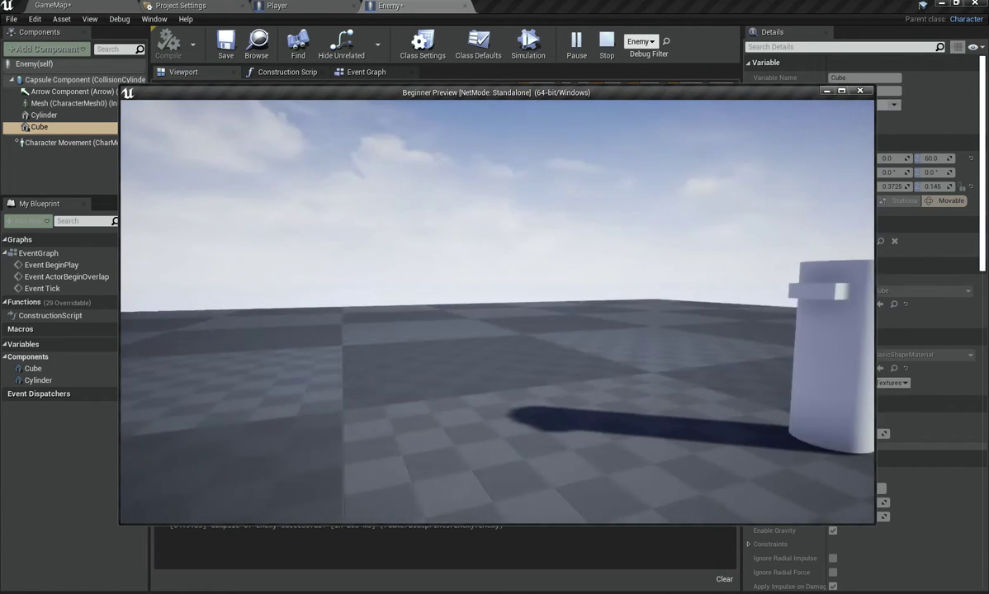
key("w")
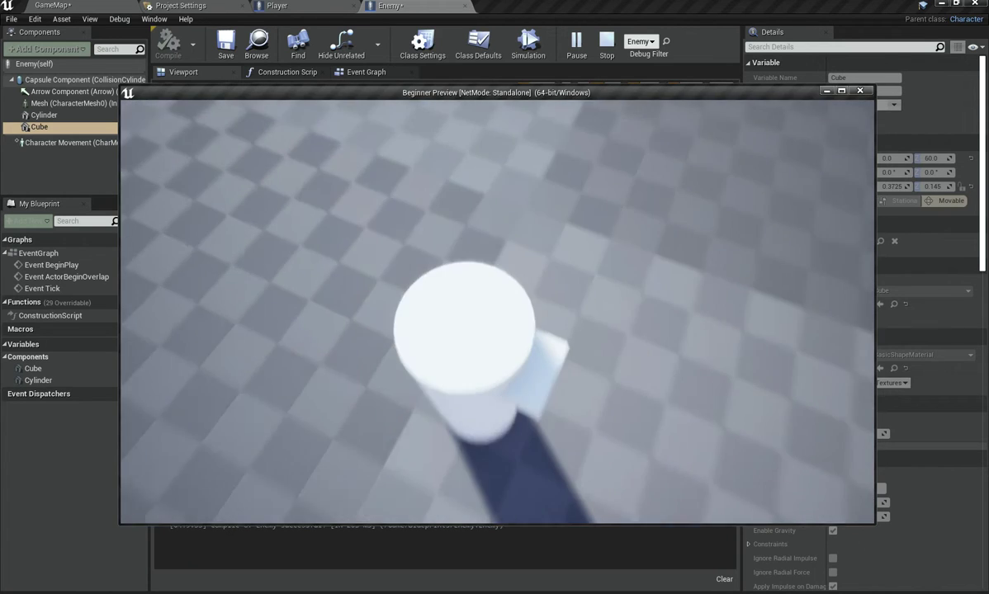
key("Escape")
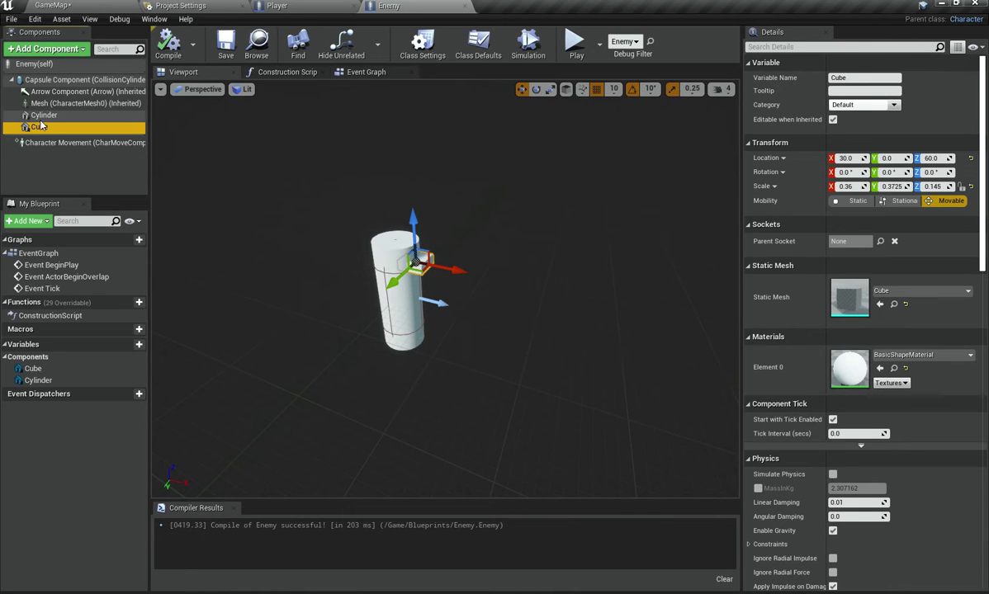
Review the Cube's physics and collision settings, including the available Collision Presets
scroll(924, 388, "down", 5)
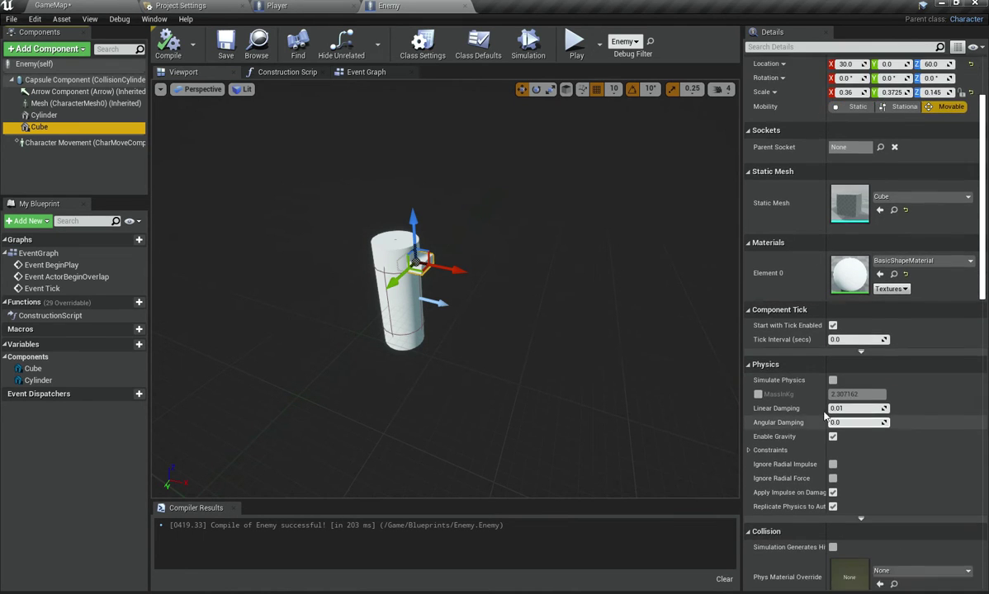
scroll(851, 447, "down", 1)
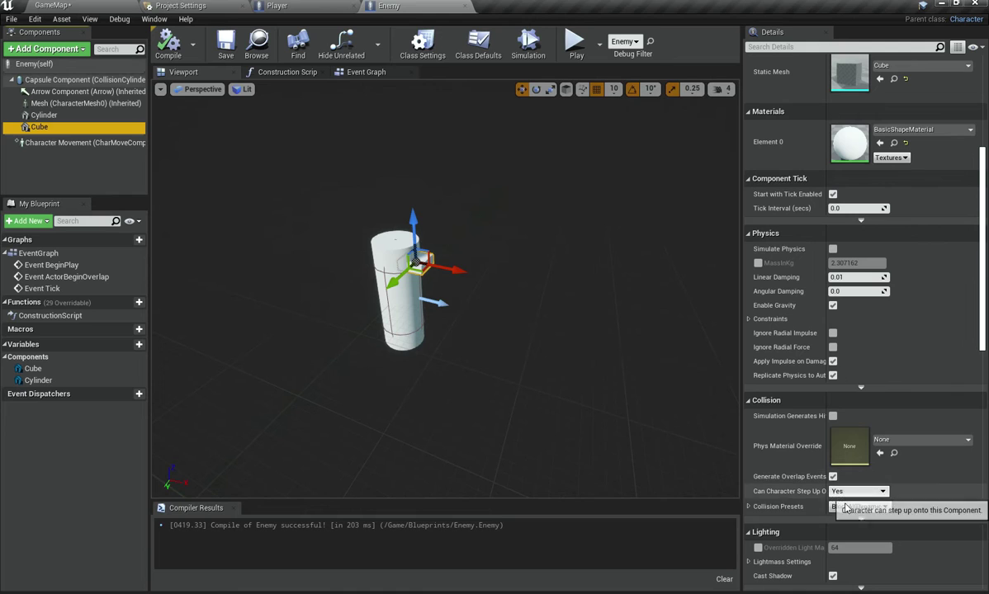
left_click(850, 507)
left_click(850, 513)
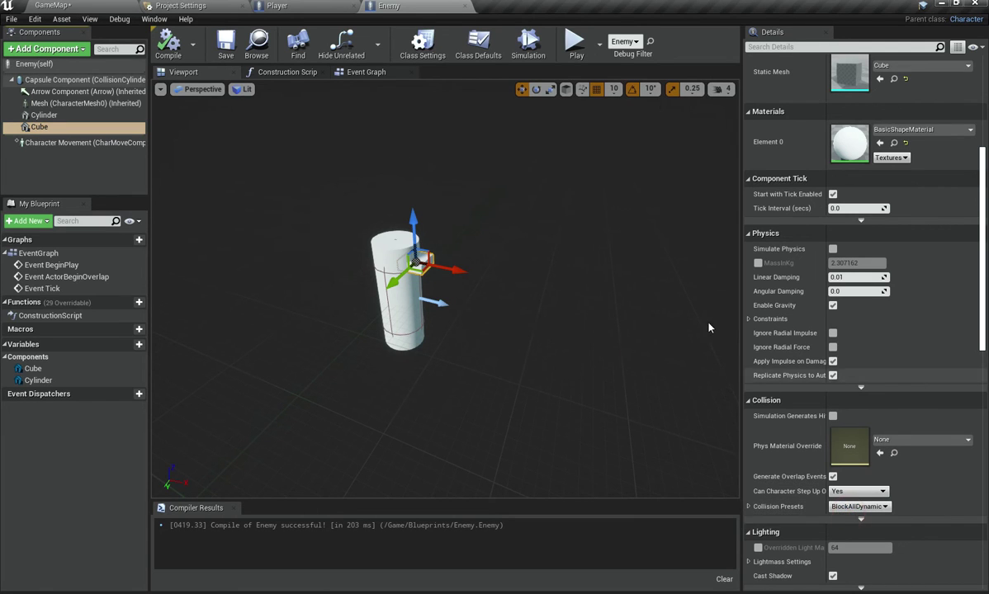
Move the Enemy's front Cube slightly back toward the cylinder and view it from the side
left_click(86, 130)
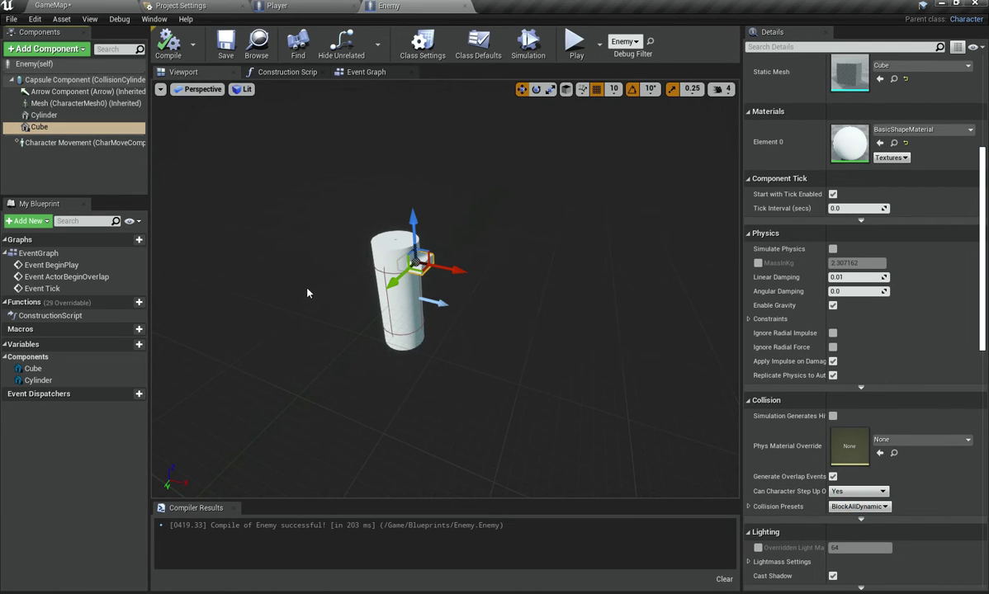
left_click_drag(455, 268, 453, 275)
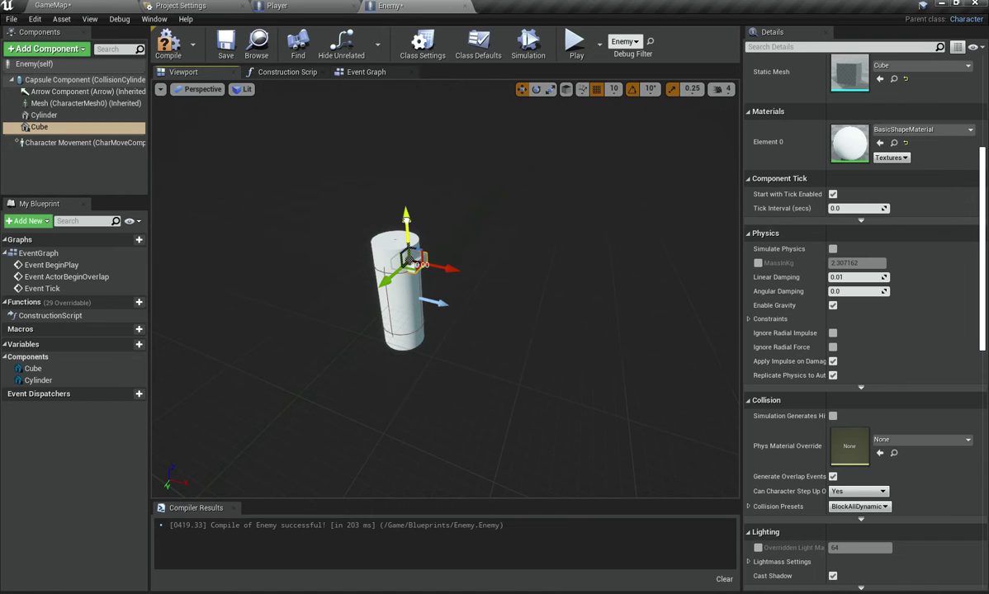
key("w")
mouse_move(528, 236)
right_mouse_down()
mouse_move(521, 243)
mouse_move(528, 236)
right_mouse_up()
key("s")
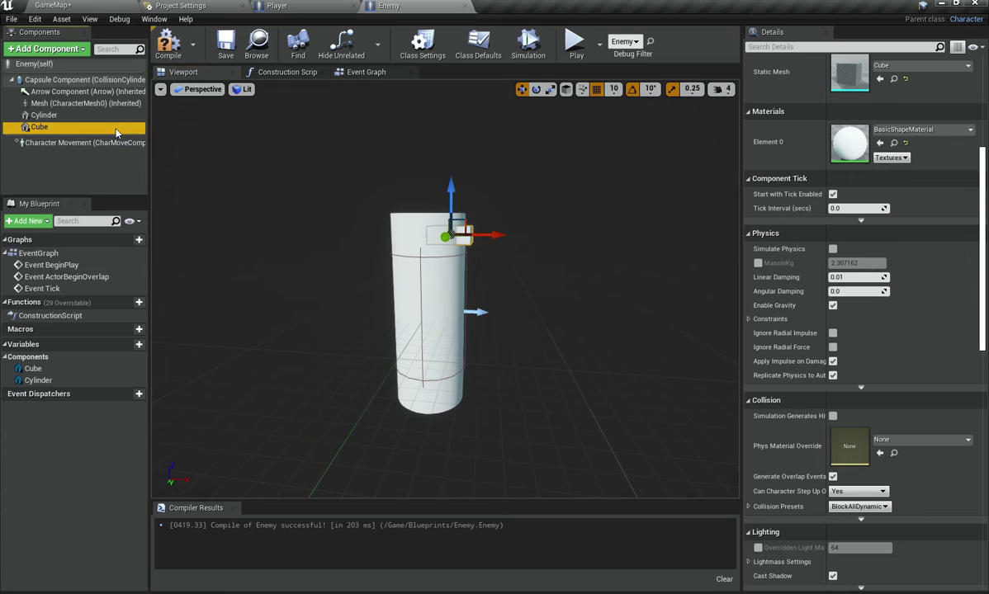
Set the Cube's Collision Presets to NoCollision
scroll(879, 248, "up", 3)
scroll(890, 449, "down", 3)
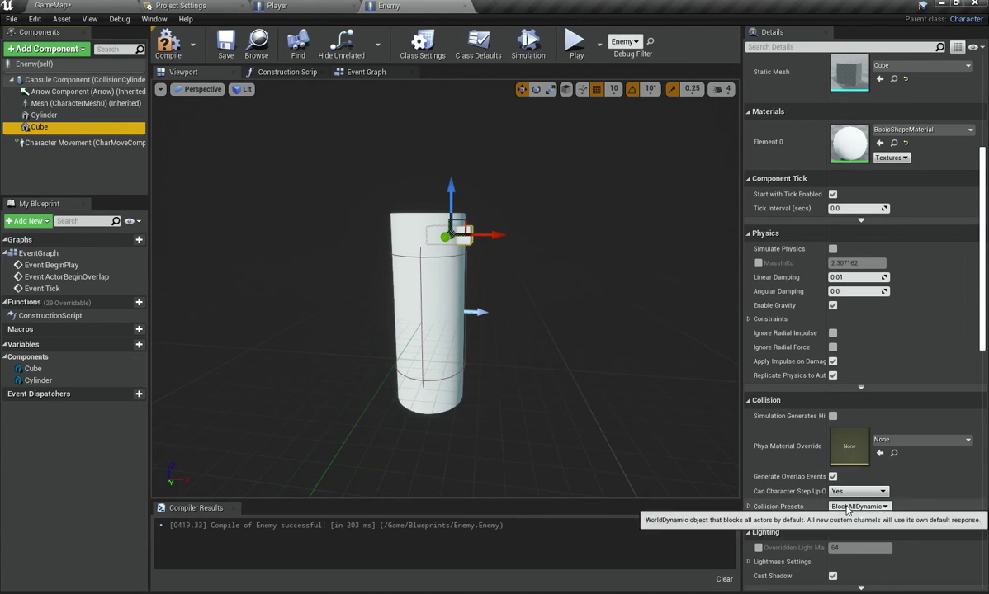
left_click(851, 506)
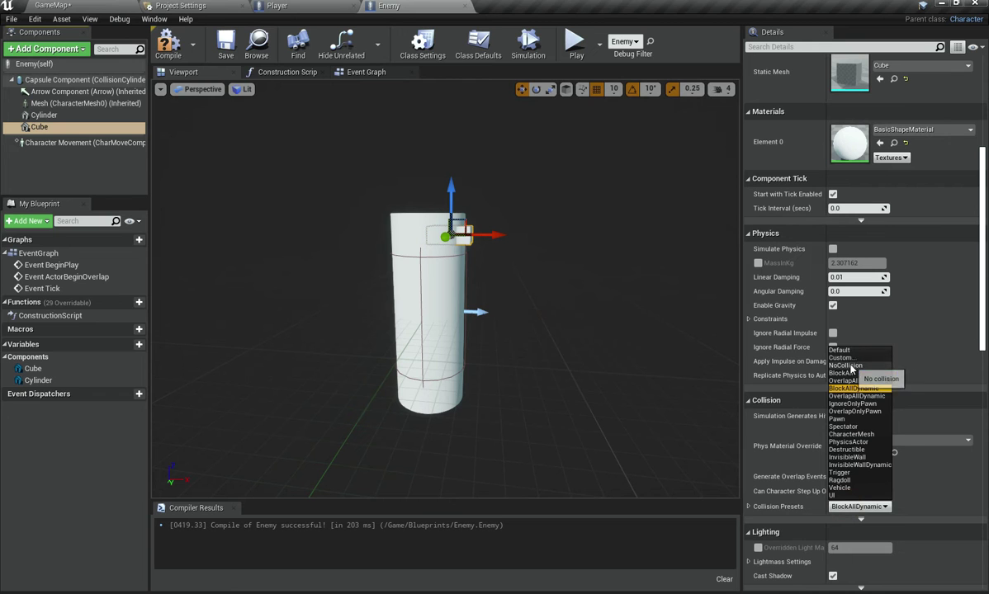
left_click(851, 365)
Play-test the level, moving up close to the Enemy and around it to check the Cube's collision, and end the session
left_click(574, 41)
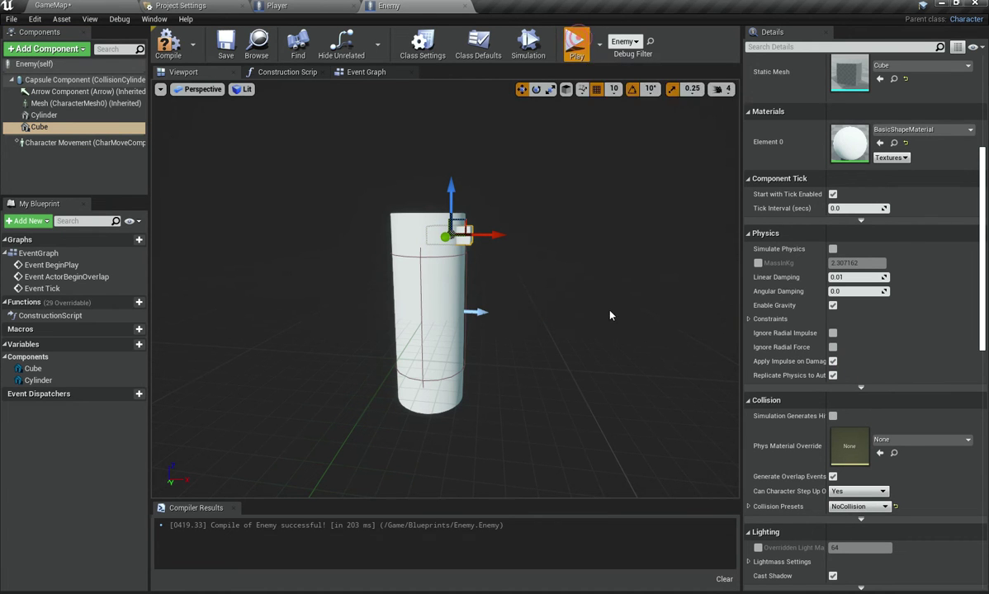
key("w")
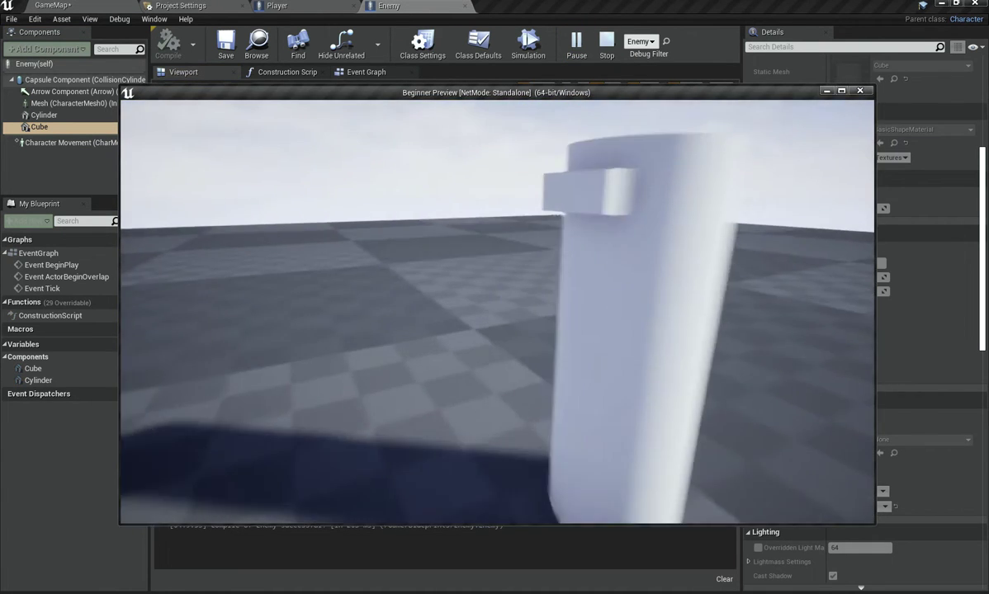
key("w")
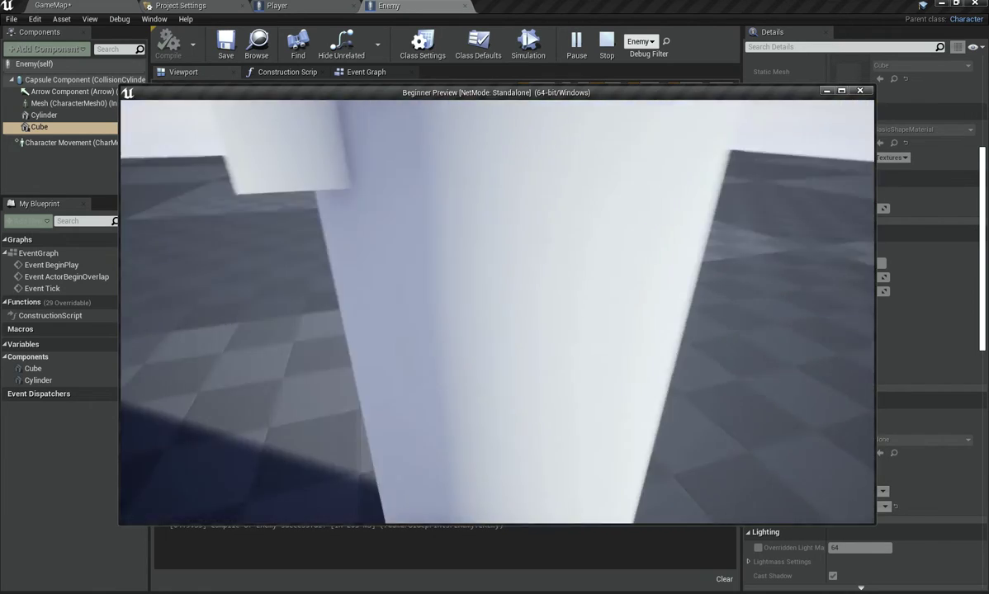
key("s")
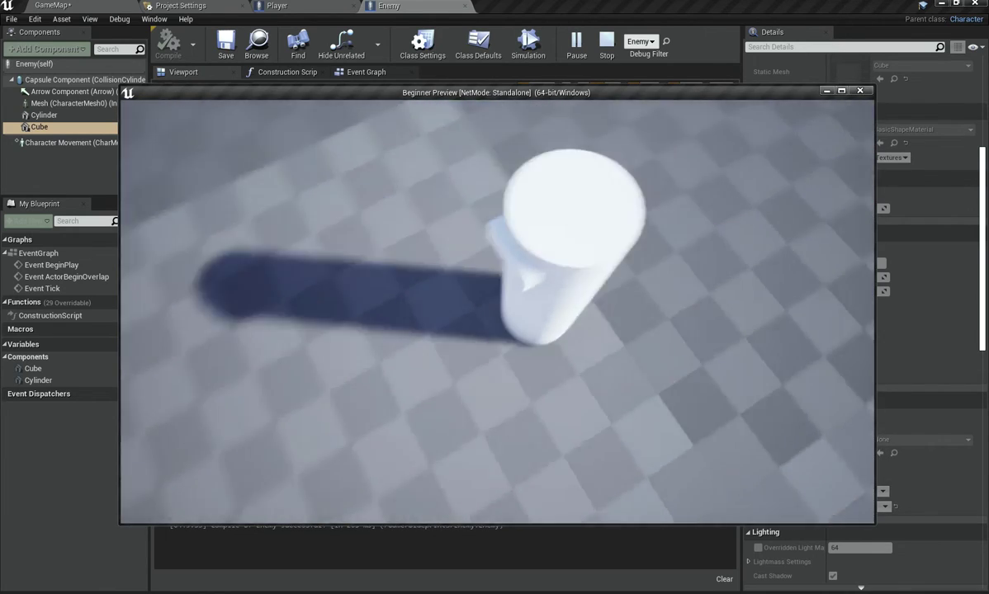
key("a")
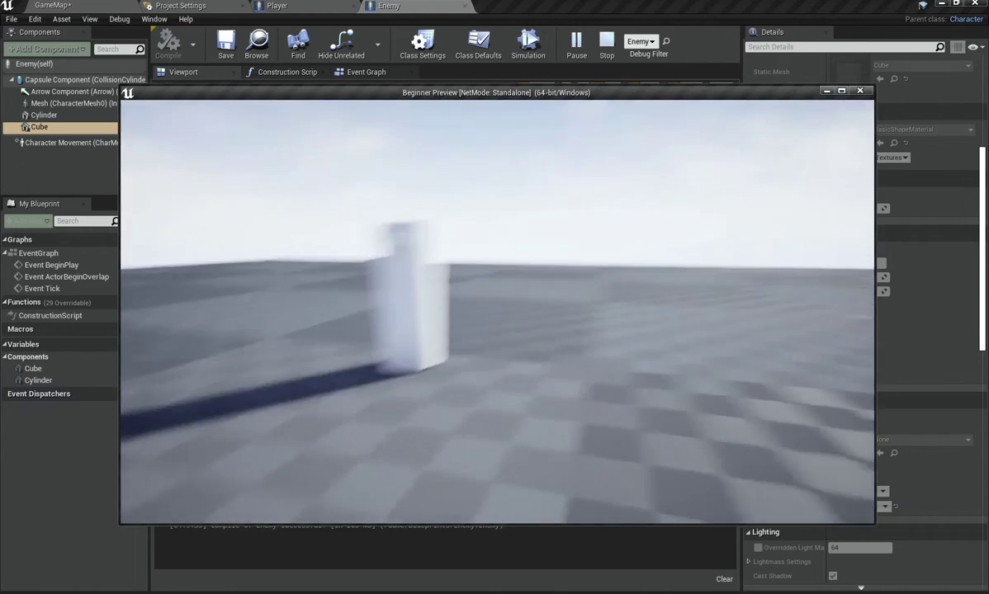
key("Escape")
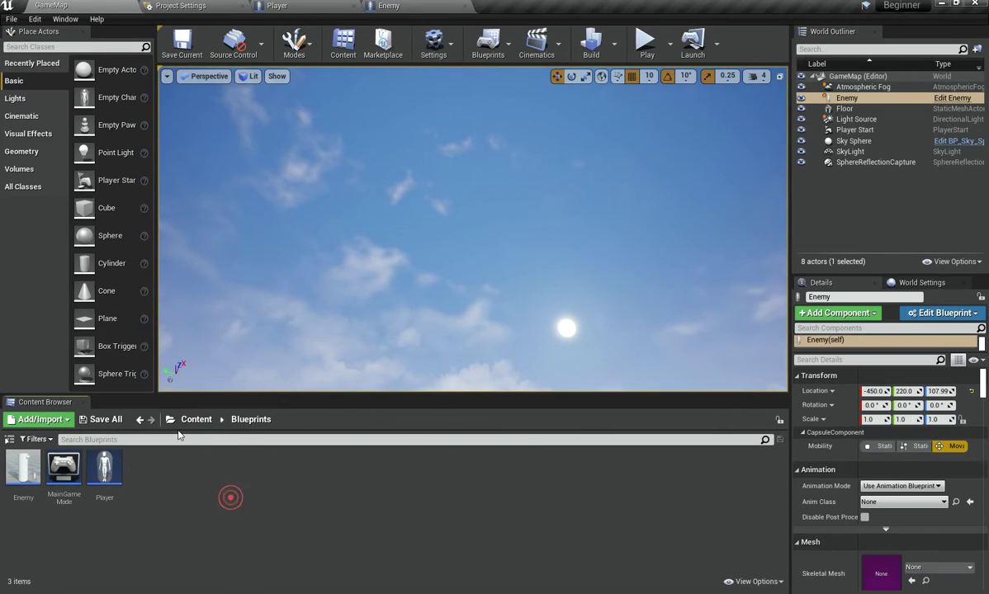
Open the Materials folder inside StarterContent and browse its materials
double_click(98, 470)
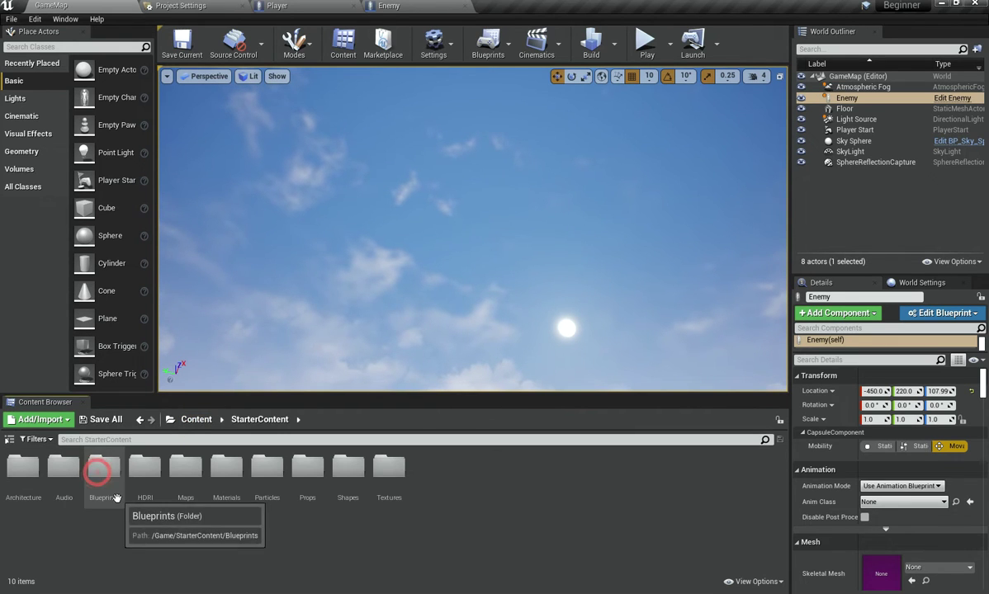
double_click(226, 467)
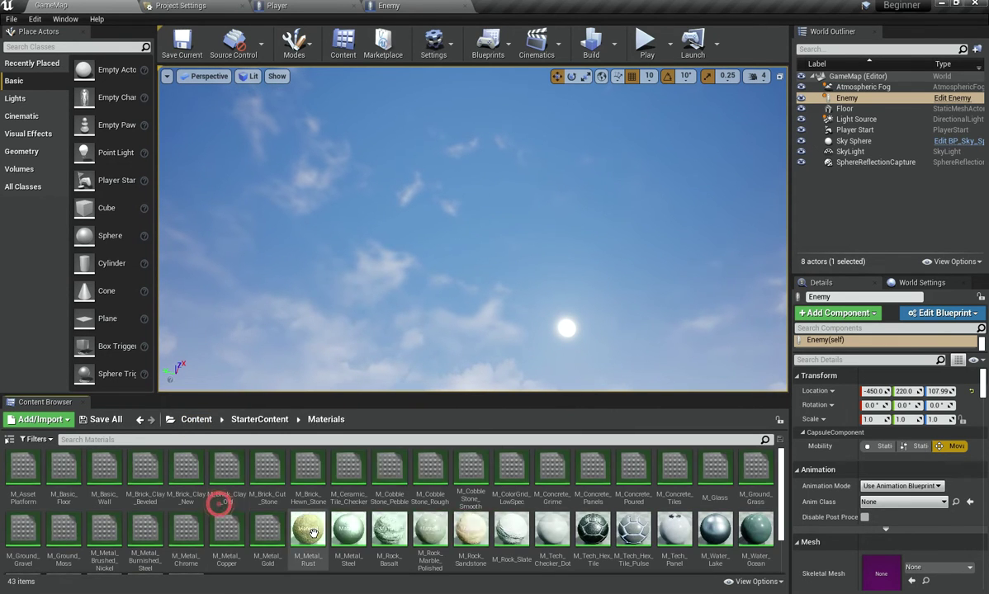
scroll(655, 486, "down", 1)
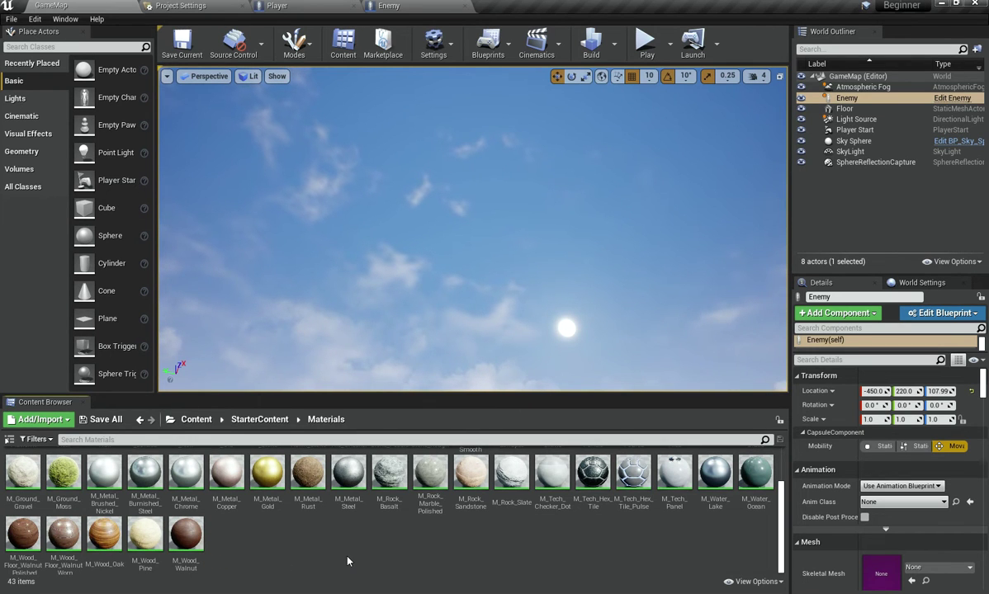
Apply the M_Brick_Clay_New material to the Floor in the GameMap level
right_click_drag(426, 265, 772, 327)
key("s")
key("a")
key("w")
key("a")
key("s")
key("a")
mouse_move(529, 363)
right_mouse_down()
mouse_move(470, 338)
mouse_move(545, 339)
mouse_move(429, 367)
mouse_move(479, 370)
mouse_move(504, 347)
mouse_move(528, 351)
right_mouse_up()
key("w")
key("s")
scroll(259, 533, "up", 1)
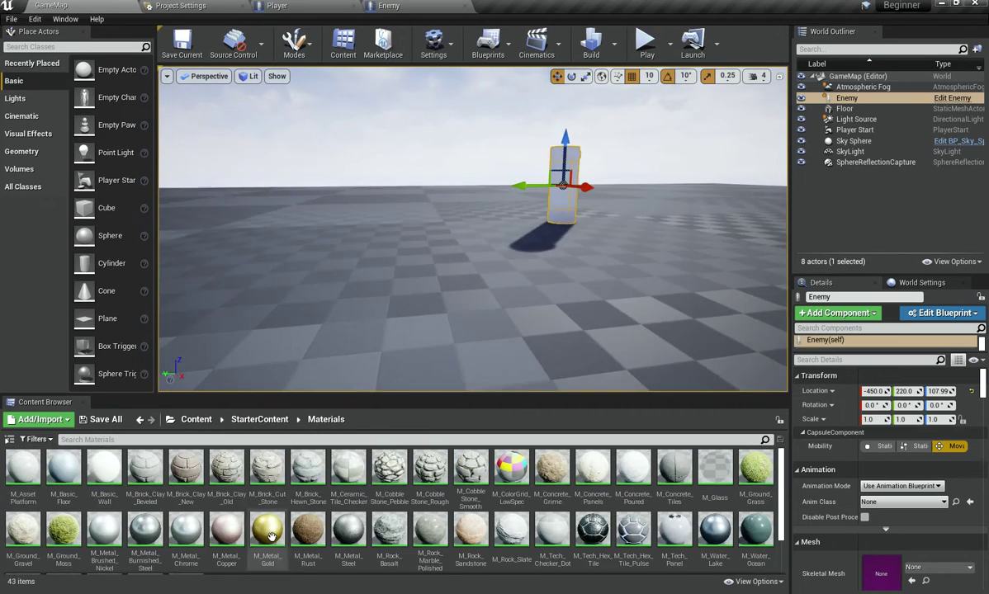
left_click_drag(187, 469, 409, 289)
Play-test the level on the clay brick floor and end the session
key("s")
right_click_drag(467, 232, 529, 277)
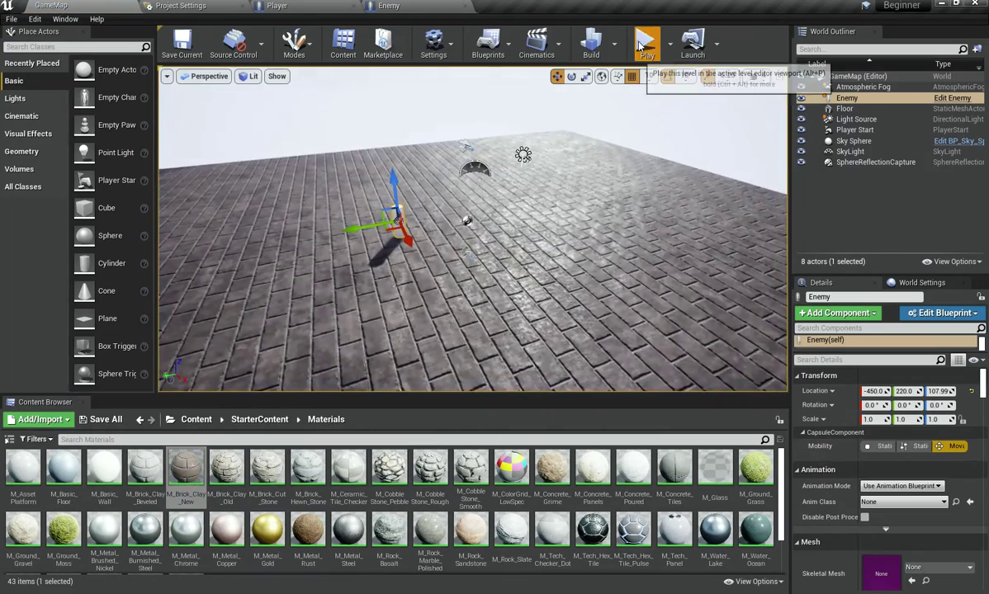
left_click(643, 45)
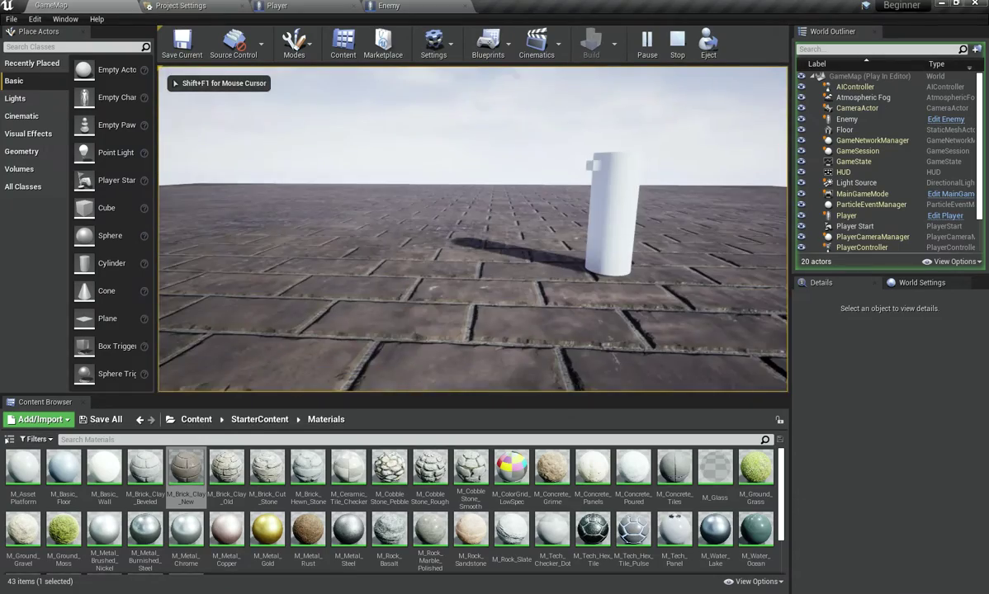
key("Escape")
Select the Floor and try the M_Brick_Hewn_Stone and M_ColorGrid_LowSpec materials on it
key("s")
right_click_drag(546, 214, 604, 239)
left_click(604, 239)
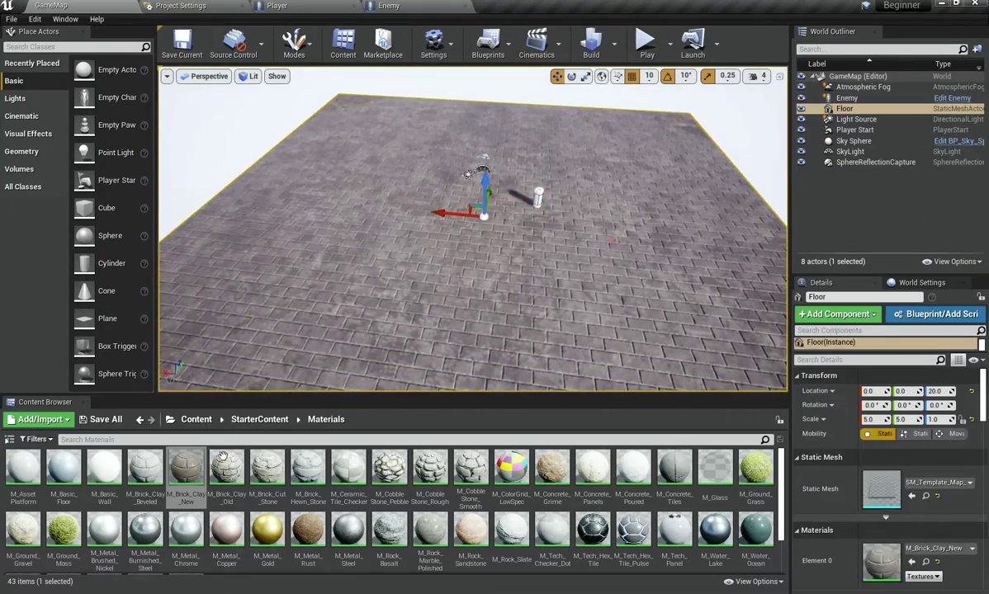
left_click_drag(307, 473, 465, 335)
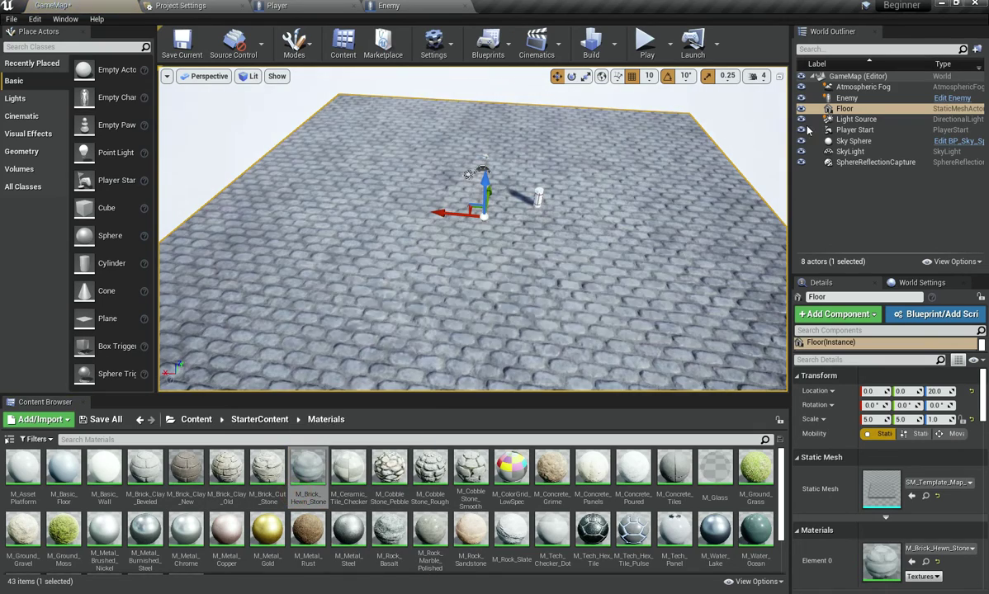
left_click_drag(511, 470, 532, 327)
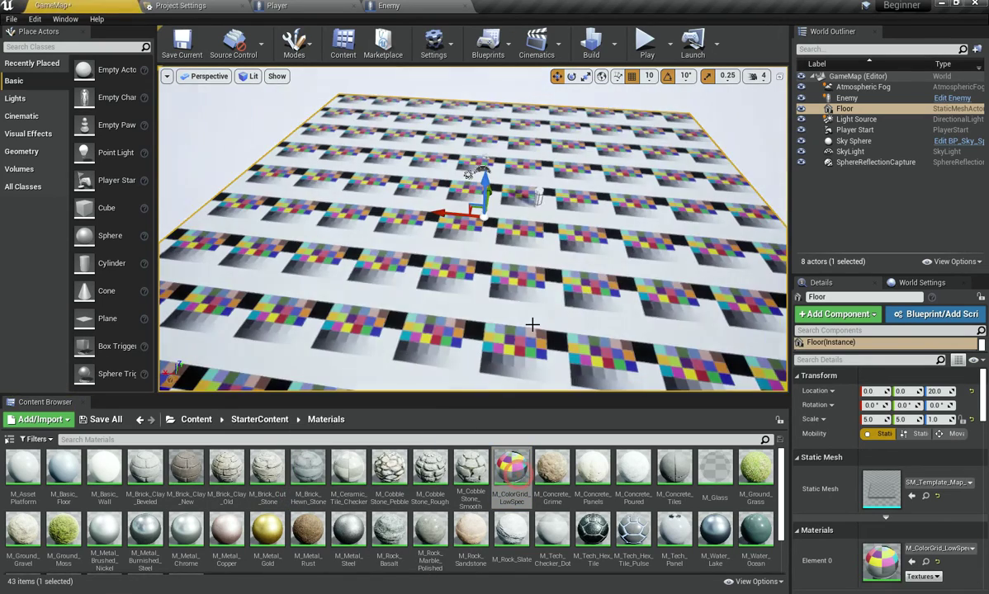
Try M_Brick_Clay_New, M_Basic_Wall and M_Basic_Floor on the Floor in turn
left_click_drag(186, 471, 467, 347)
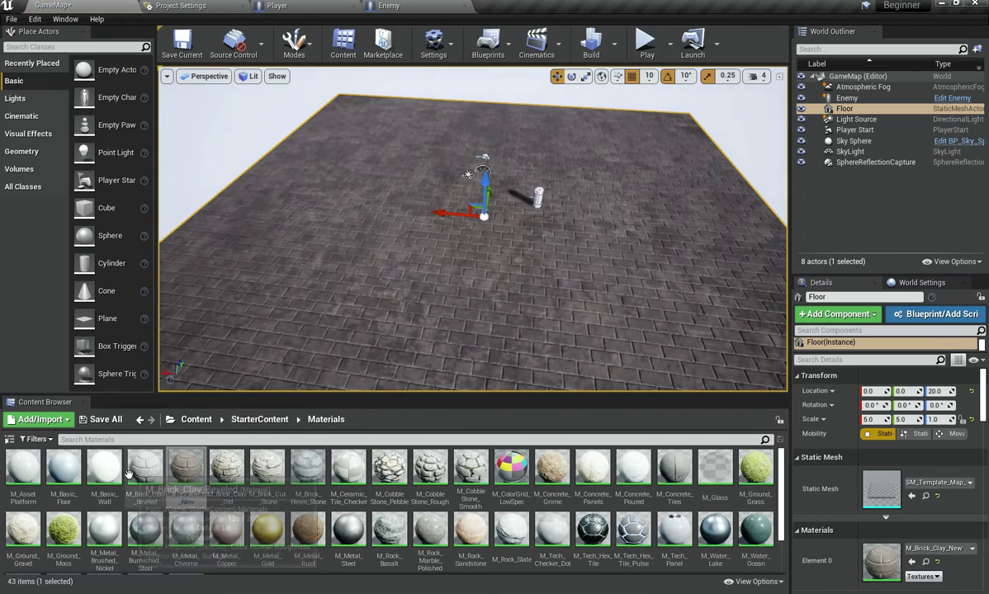
left_click_drag(104, 471, 281, 376)
left_click_drag(64, 471, 440, 290)
mouse_move(389, 321)
right_mouse_down()
mouse_move(402, 296)
mouse_move(389, 321)
right_mouse_up()
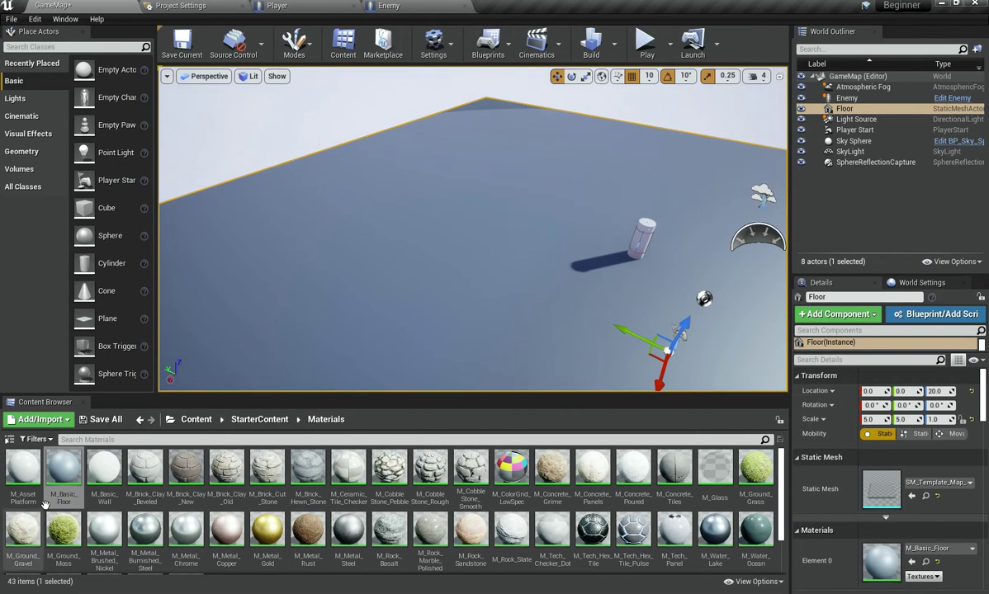
Apply M_Ground_Moss to the Floor and play-test the level briefly
scroll(49, 504, "down", 1)
left_click_drag(63, 492, 450, 312)
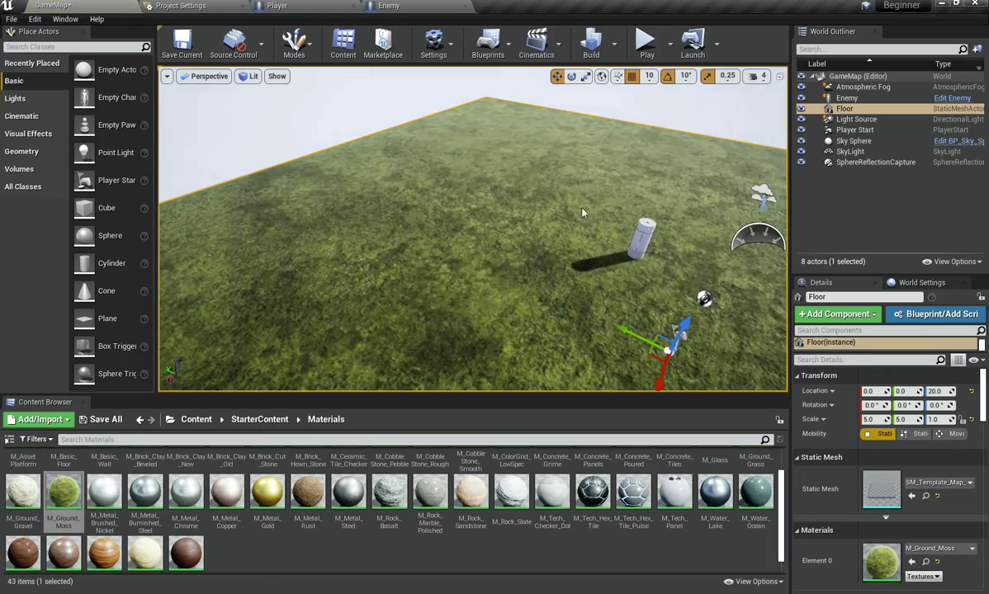
left_click(646, 42)
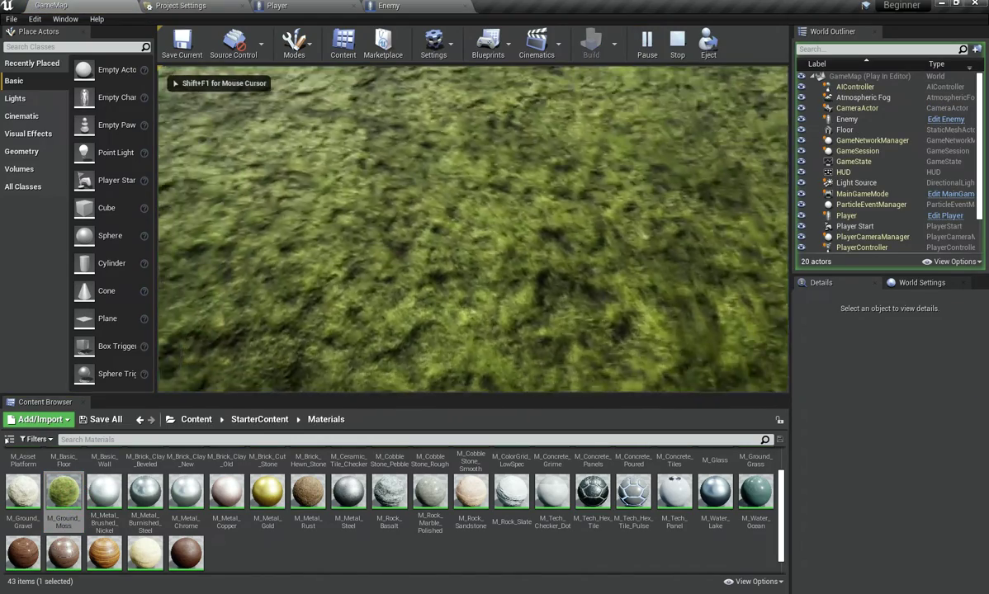
key("Escape")
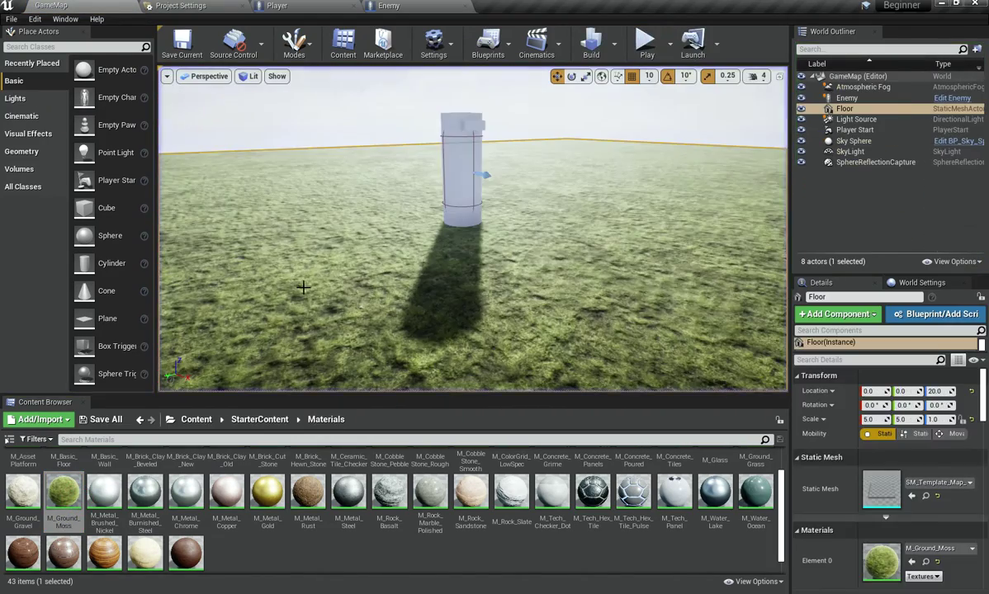
Try M_Tech_Hex_Tile_Pulse on the Floor and view it in a play-test
key("f")
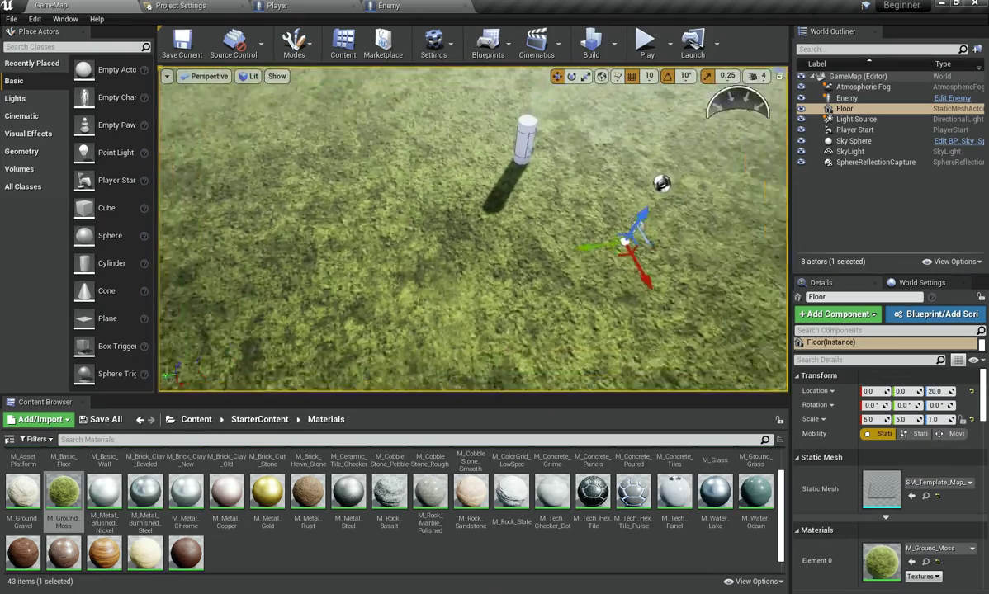
left_click_drag(630, 489, 653, 272)
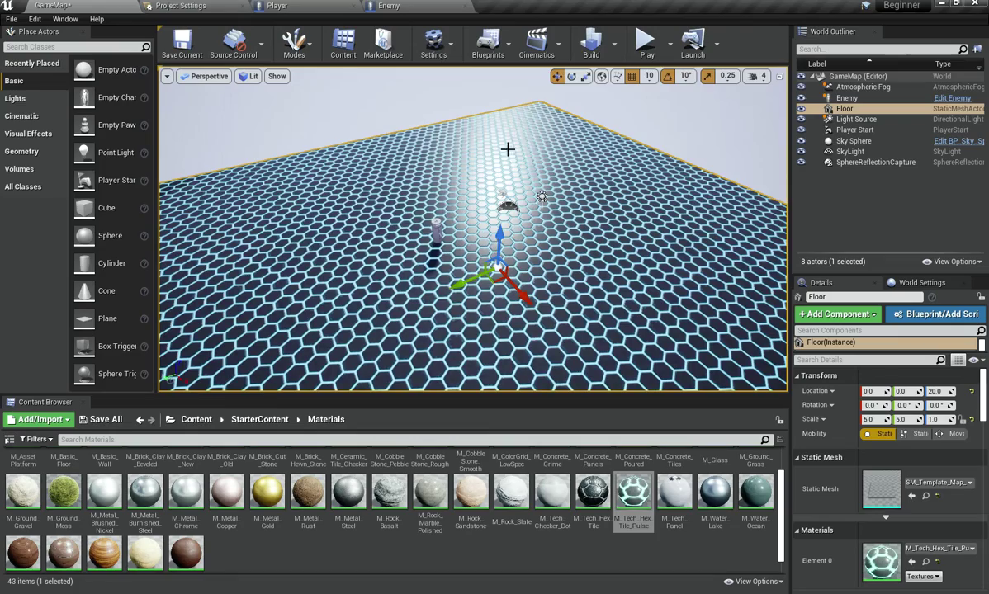
left_click(646, 43)
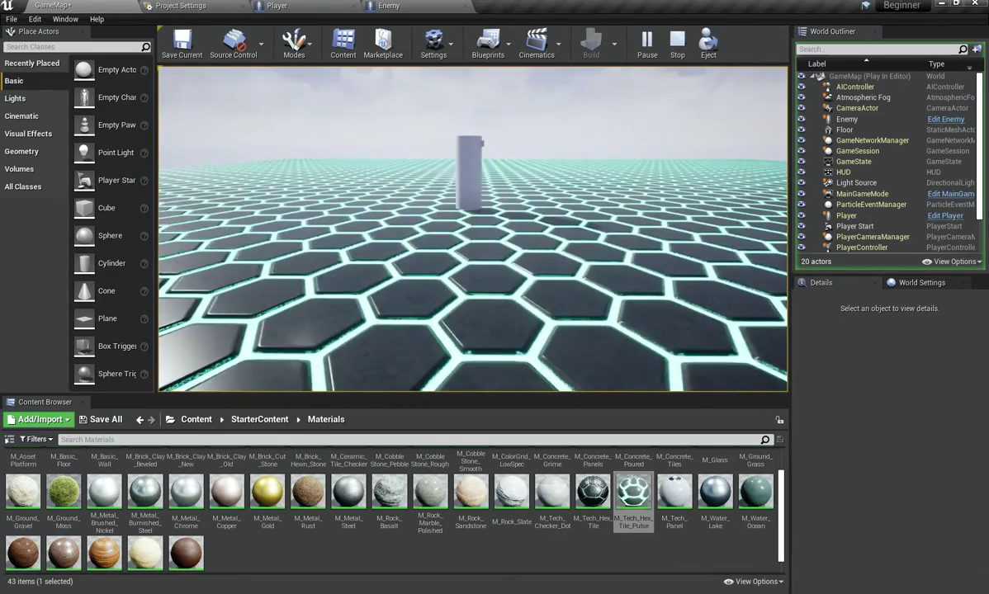
key("Escape")
Try M_Tech_Hex_Tile on the Floor and view it in a play-test
left_click_drag(587, 514, 607, 245)
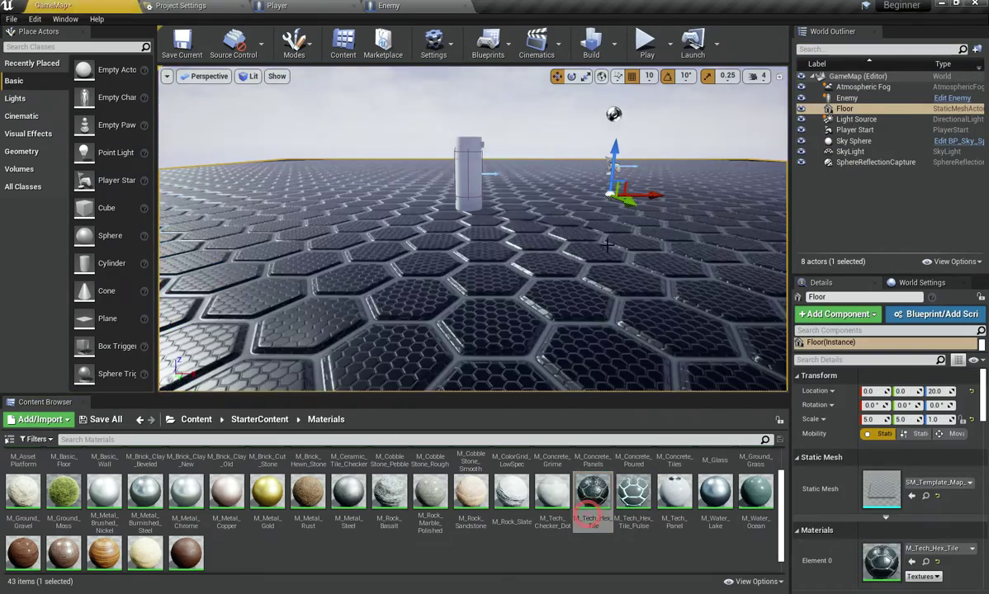
left_click(646, 49)
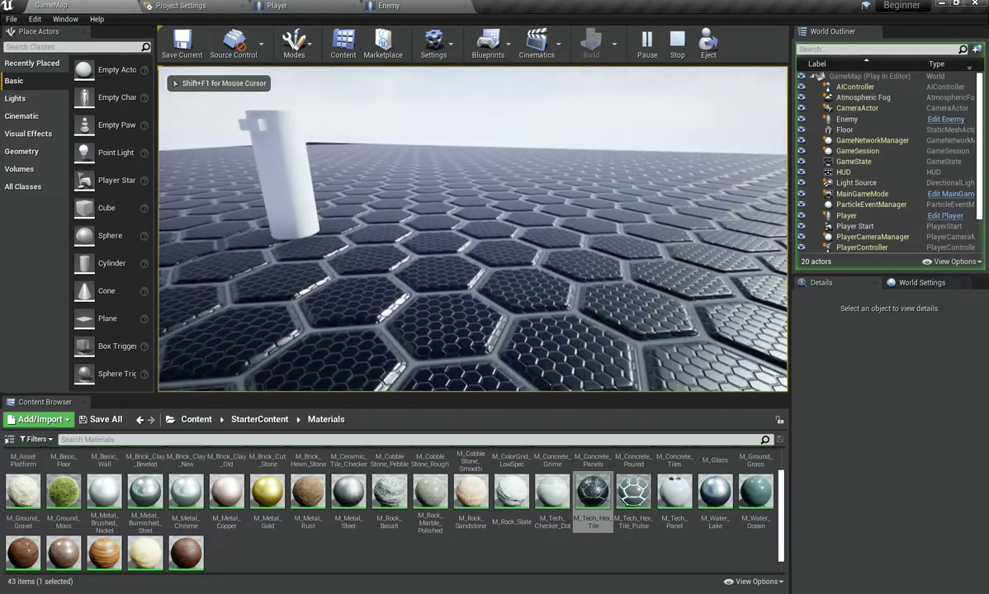
key("Escape")
Apply M_Tech_Hex_Tile_Pulse to the Floor, replacing the plain hex tile material
left_click_drag(633, 493, 644, 216)
right_click_drag(645, 216, 627, 264)
scroll(641, 225, "down", 5)
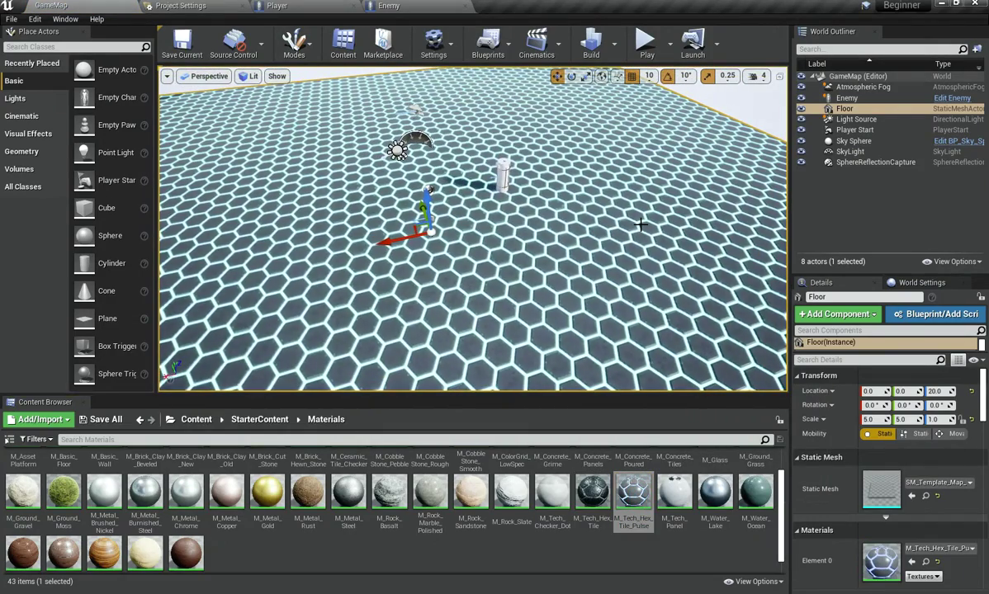
Try to apply the M_Tech_Hex_Tile material to the Enemy in the level
left_click(636, 564)
mouse_move(529, 314)
right_mouse_down()
mouse_move(521, 285)
mouse_move(536, 285)
mouse_move(541, 299)
right_mouse_up()
key("w")
scroll(473, 227, "down", 8)
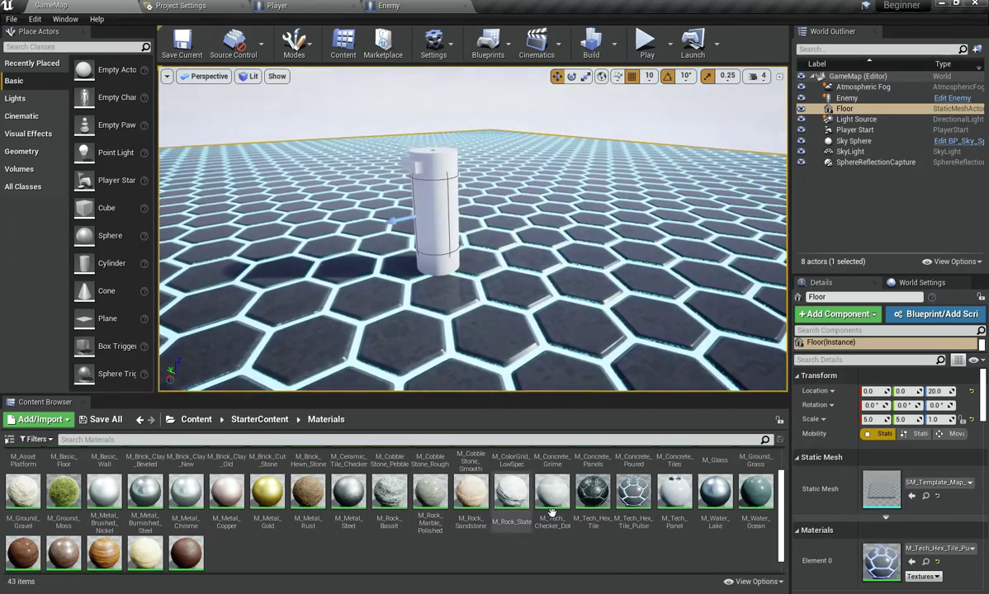
left_click_drag(593, 494, 429, 234)
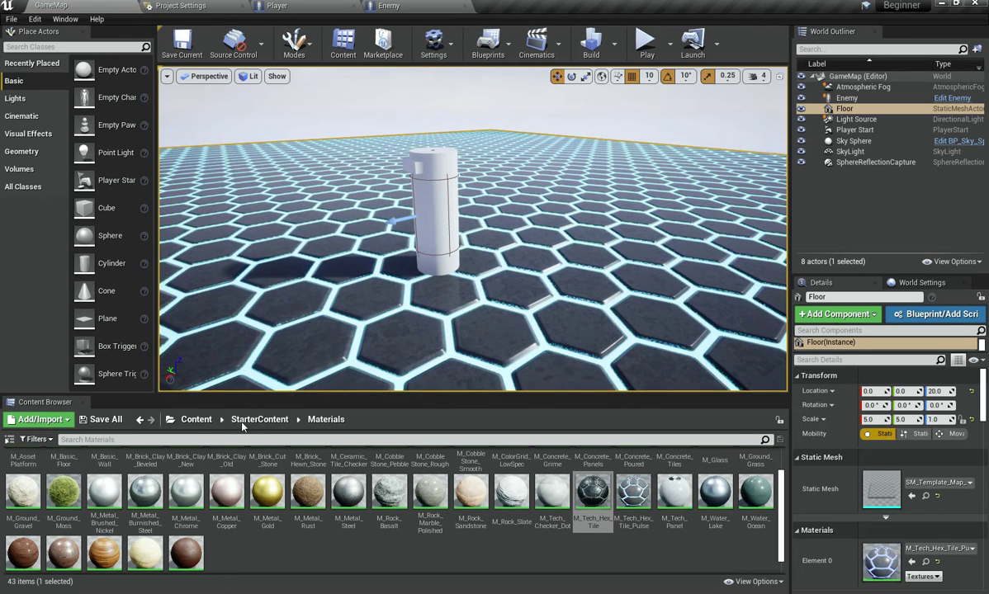
Create a folder named Materials in the main Content folder and open it
left_click(195, 419)
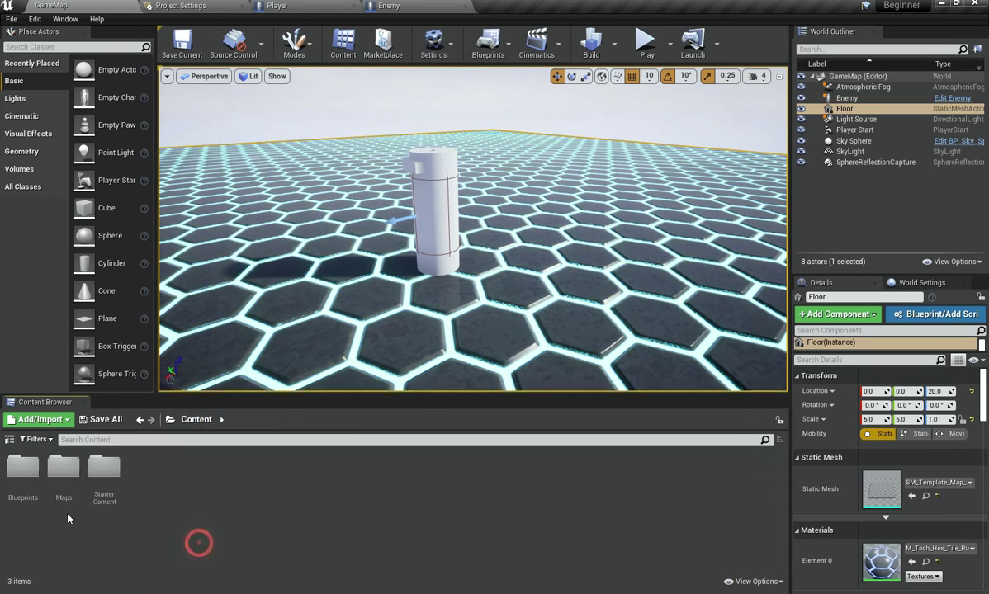
right_click(145, 500)
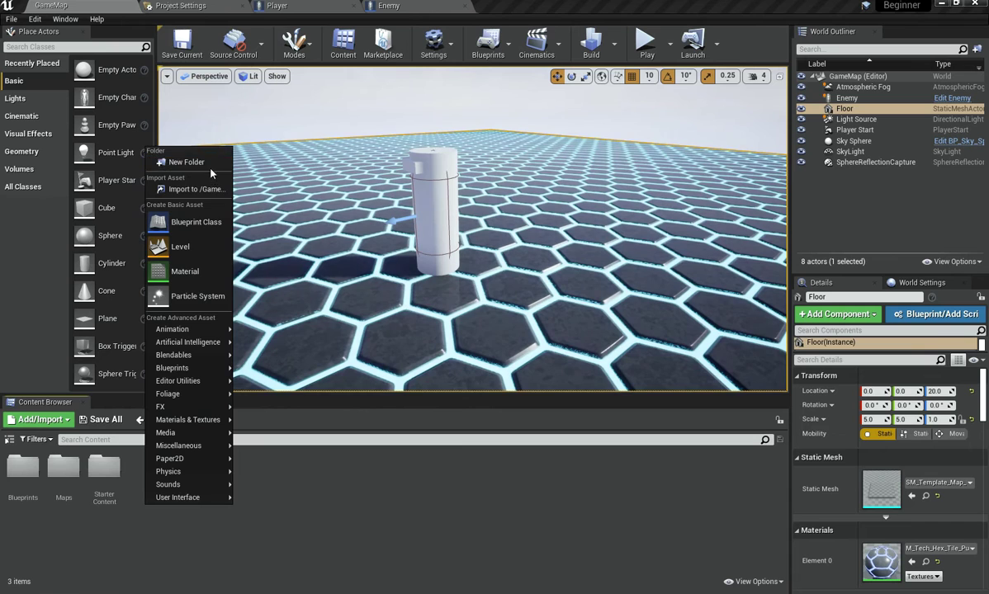
left_click(197, 158)
type("Materials")
key("Return")
key("Return")
Create a new material named EnemyMat in the Materials folder
right_click(255, 493)
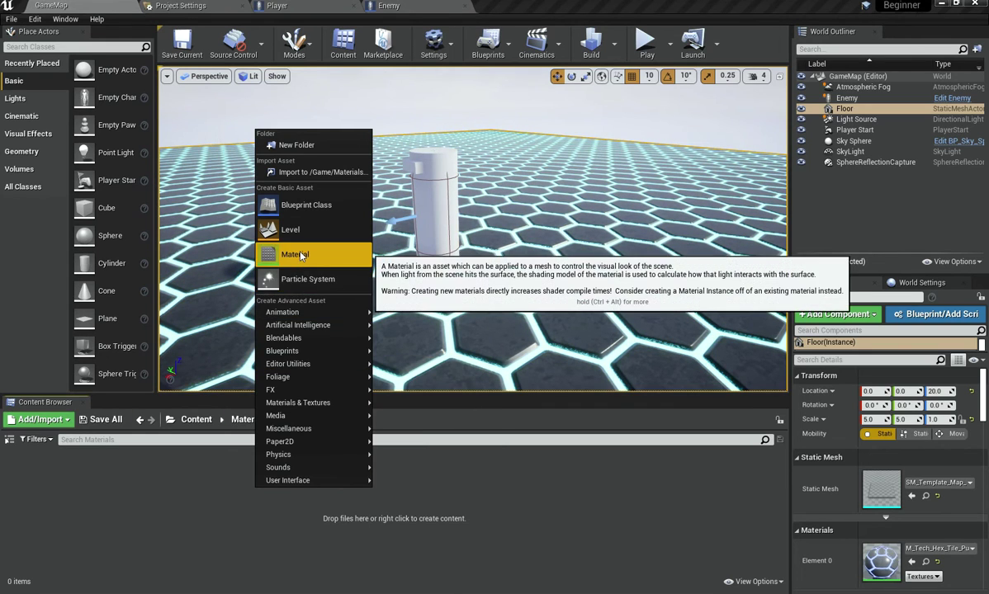
left_click(285, 254)
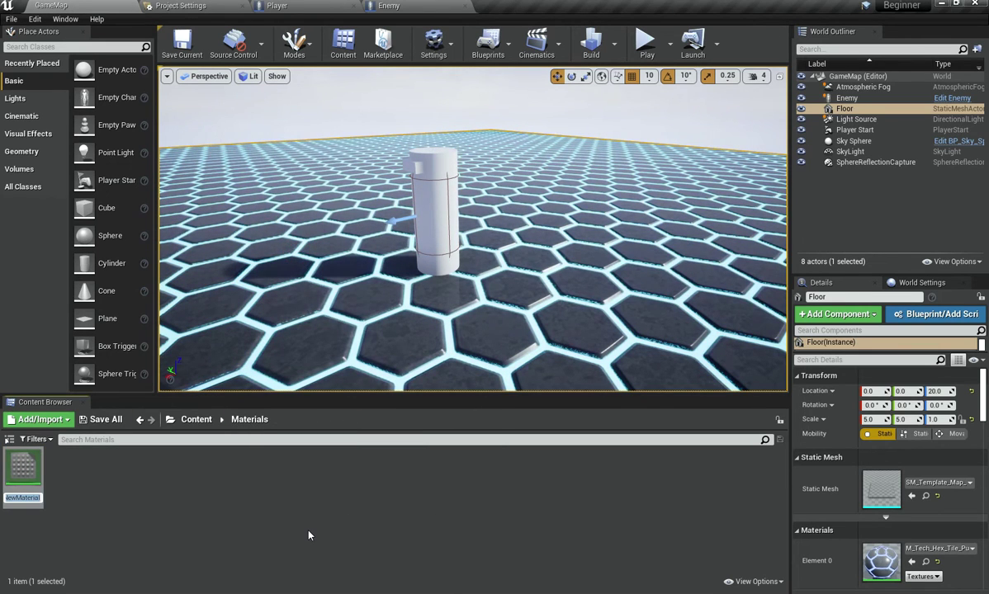
type("EnemyM")
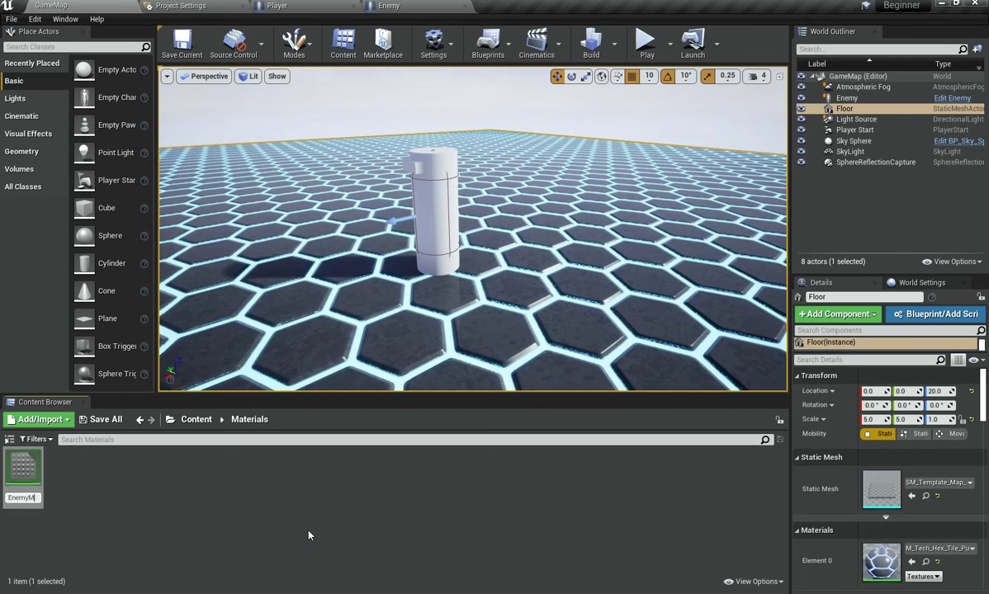
type("ate")
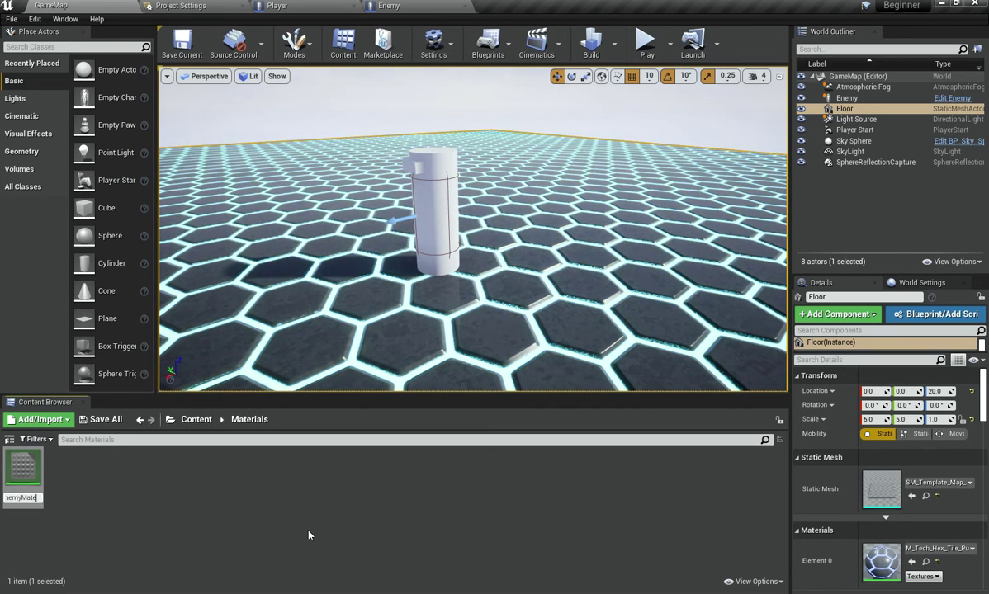
key("Return")
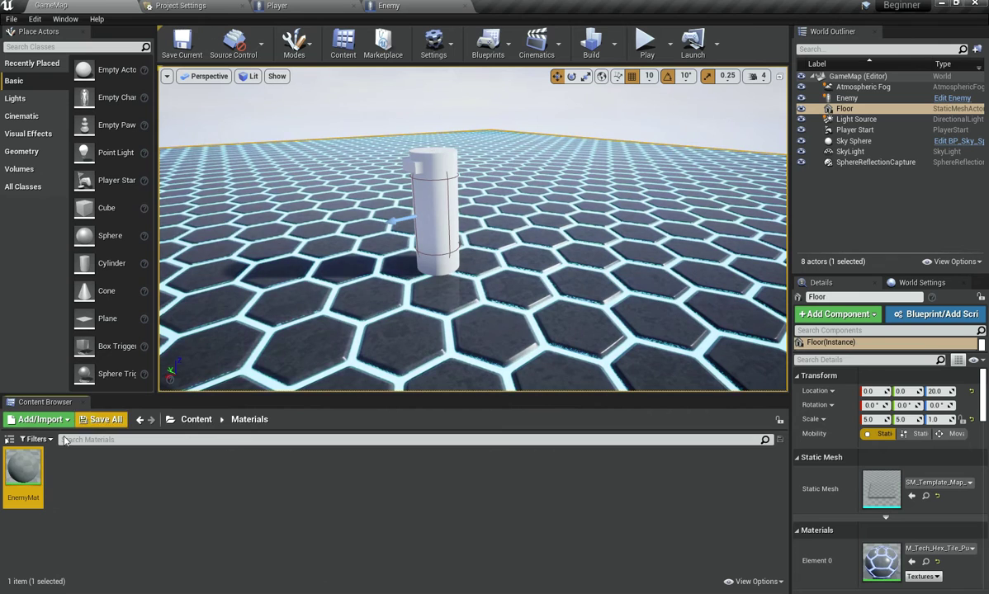
right_click(158, 492)
left_click(239, 257)
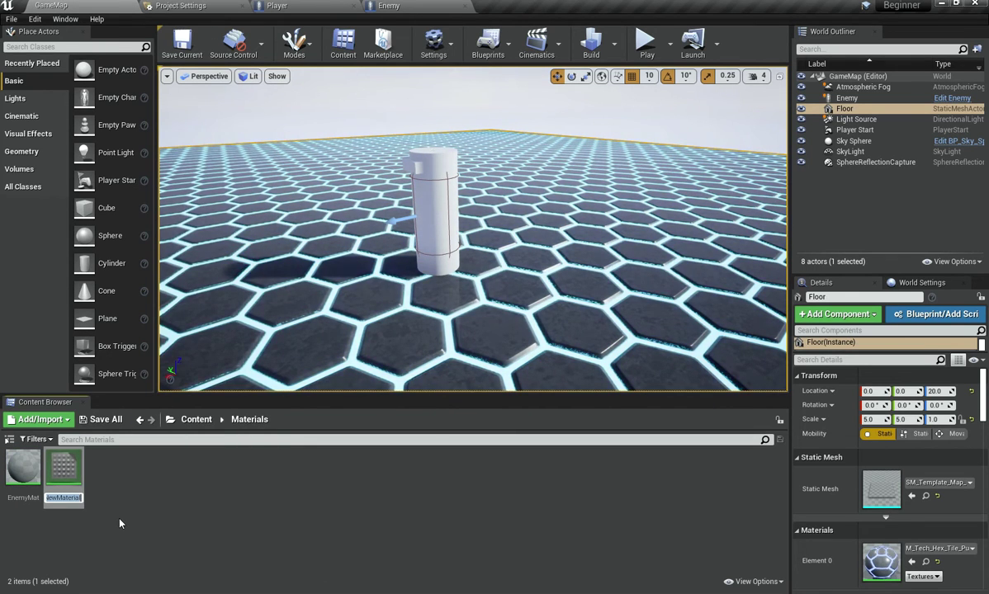
left_click(118, 521)
key("Delete")
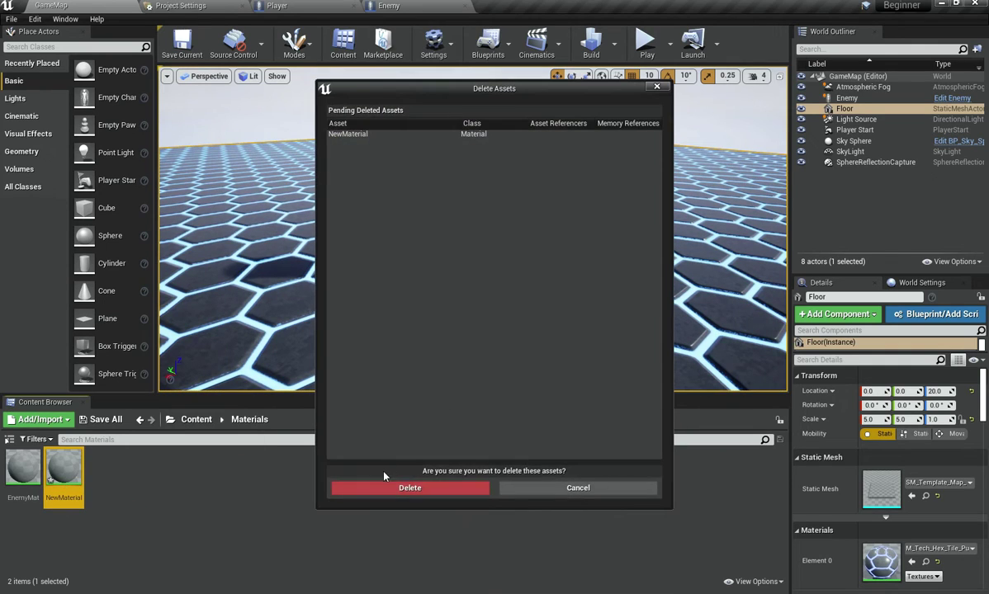
left_click(408, 487)
Open the EnemyMat material for editing
double_click(23, 469)
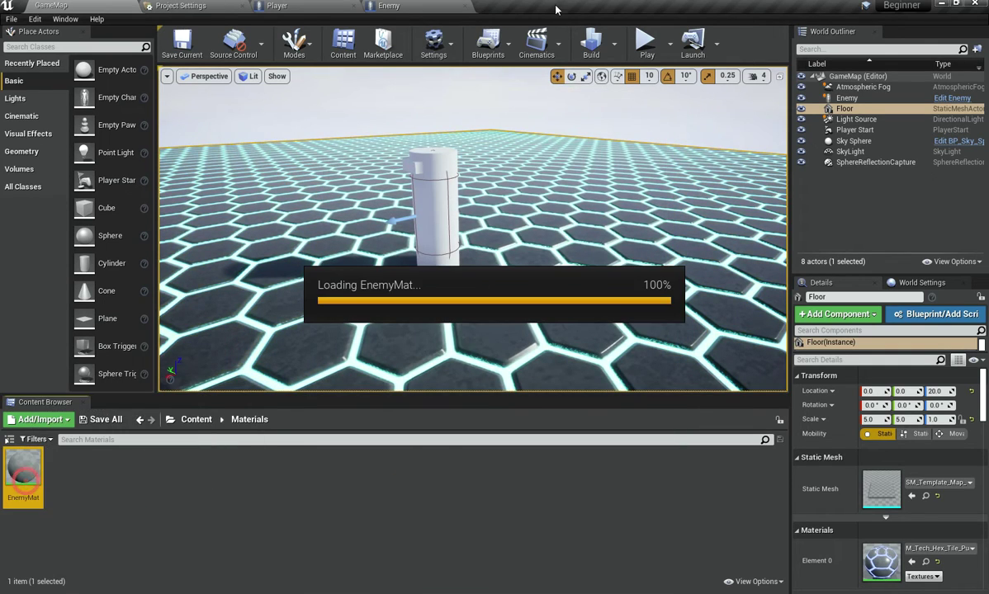
left_click(380, 174)
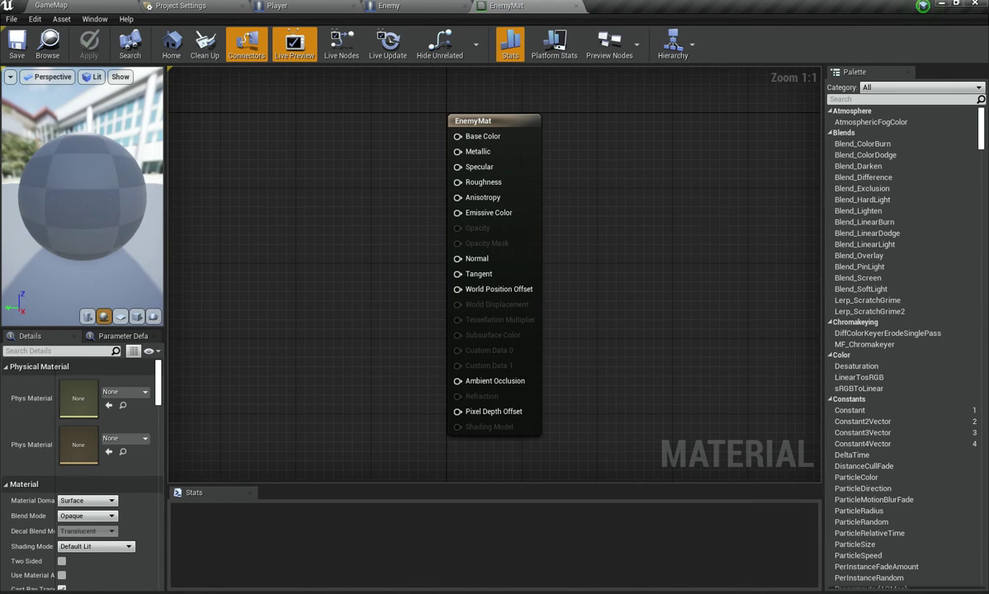
right_click_drag(330, 164, 405, 202)
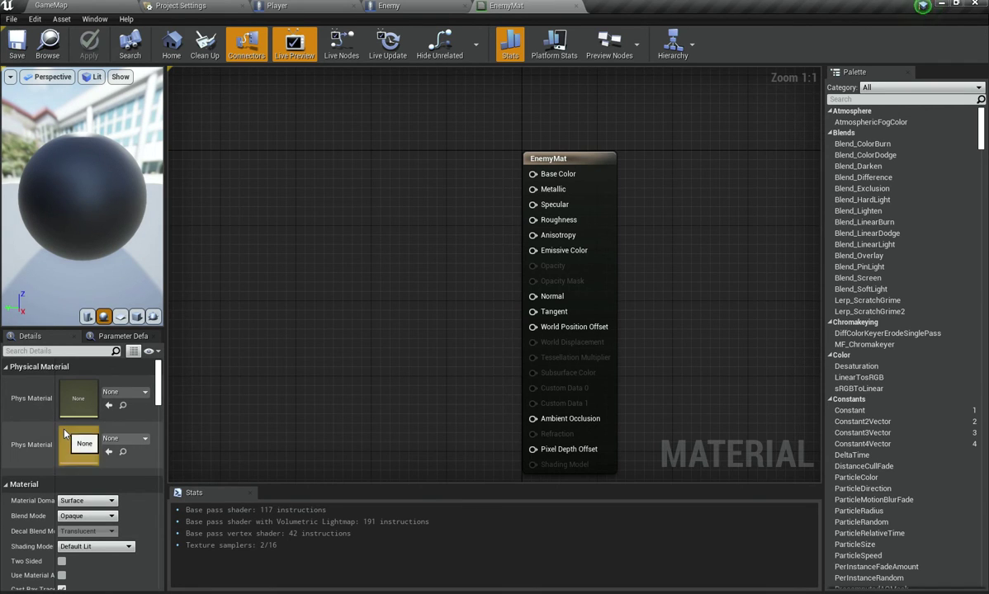
Examine EnemyMat's detail settings, the available material expressions and the inputs of its main node
scroll(36, 501, "down", 2)
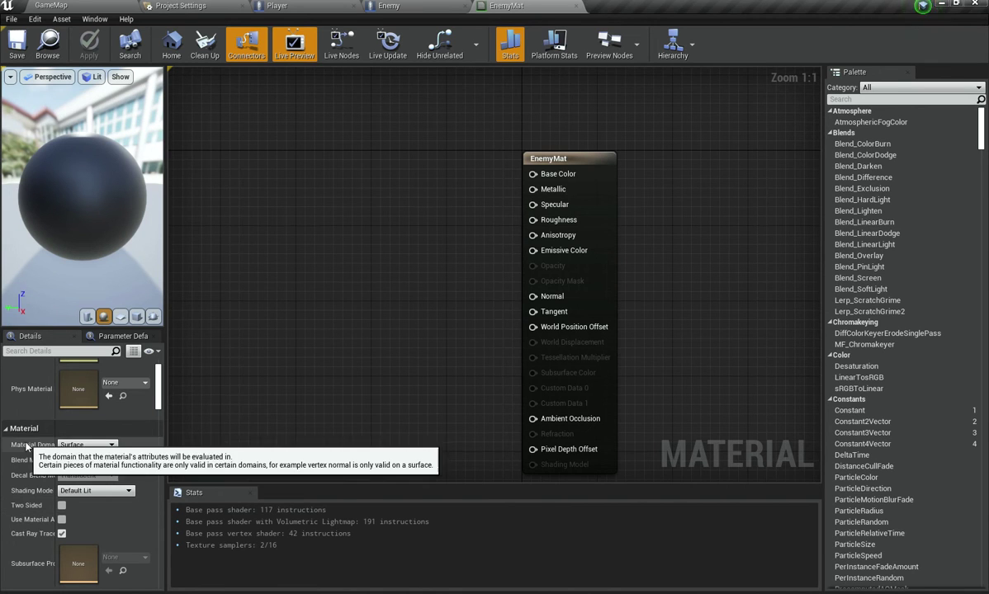
scroll(50, 413, "up", 2)
scroll(941, 194, "down", 5)
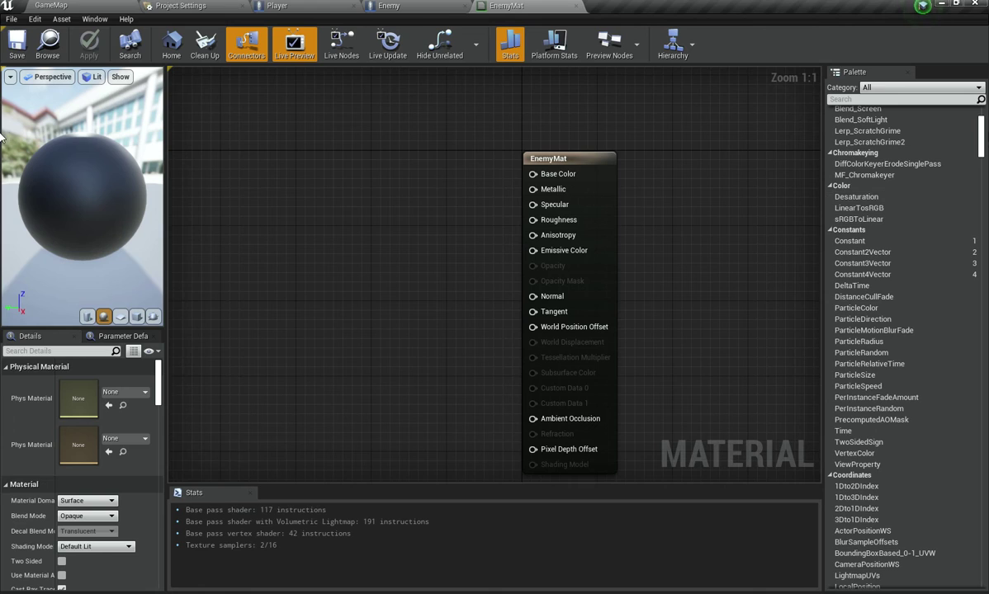
mouse_move(981, 131)
left_mouse_down()
mouse_move(984, 295)
mouse_move(987, 120)
left_mouse_up()
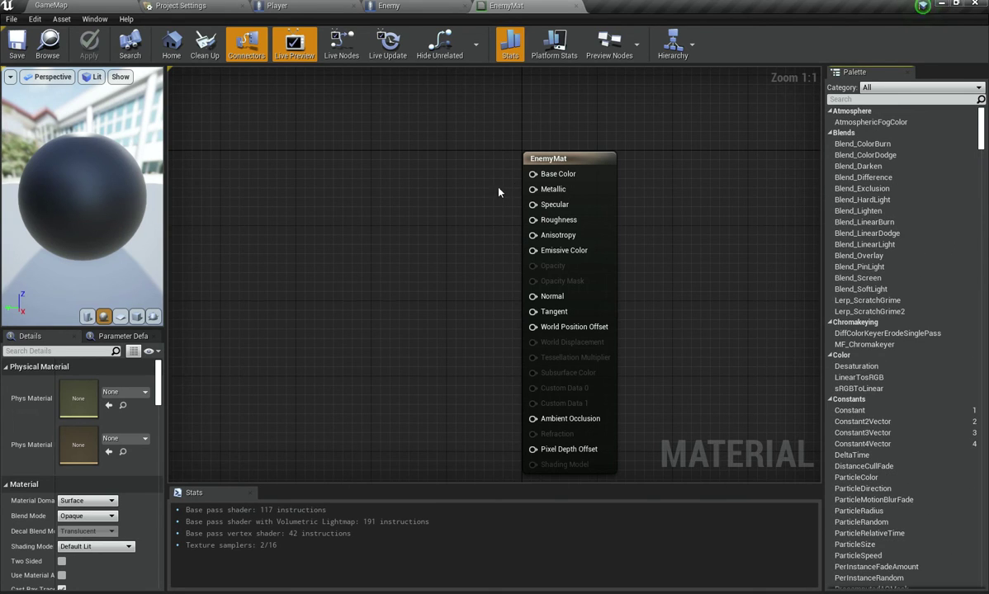
scroll(489, 204, "down", 1)
scroll(481, 231, "up", 1)
right_click_drag(481, 231, 483, 209)
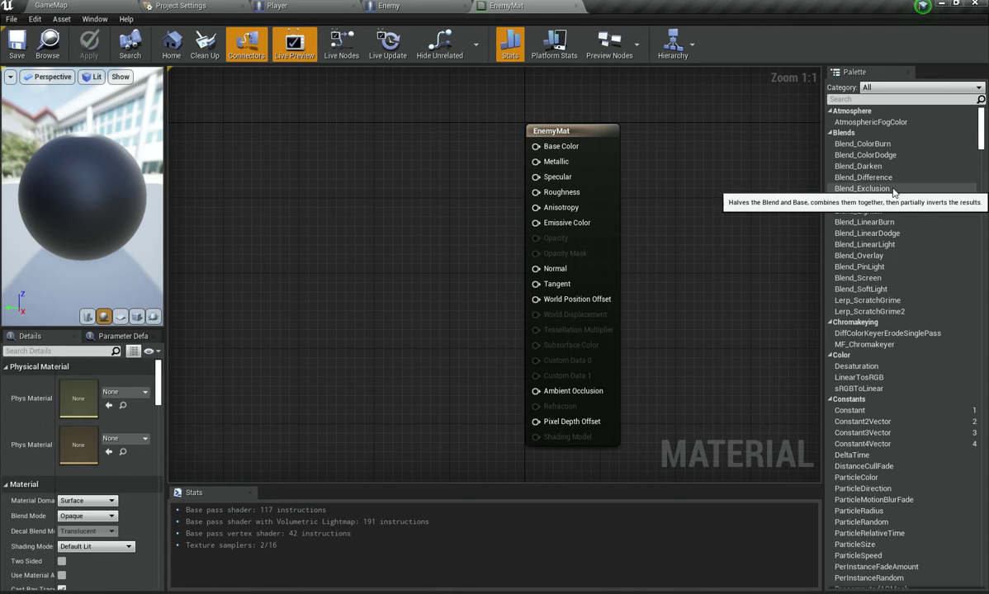
left_click(477, 150)
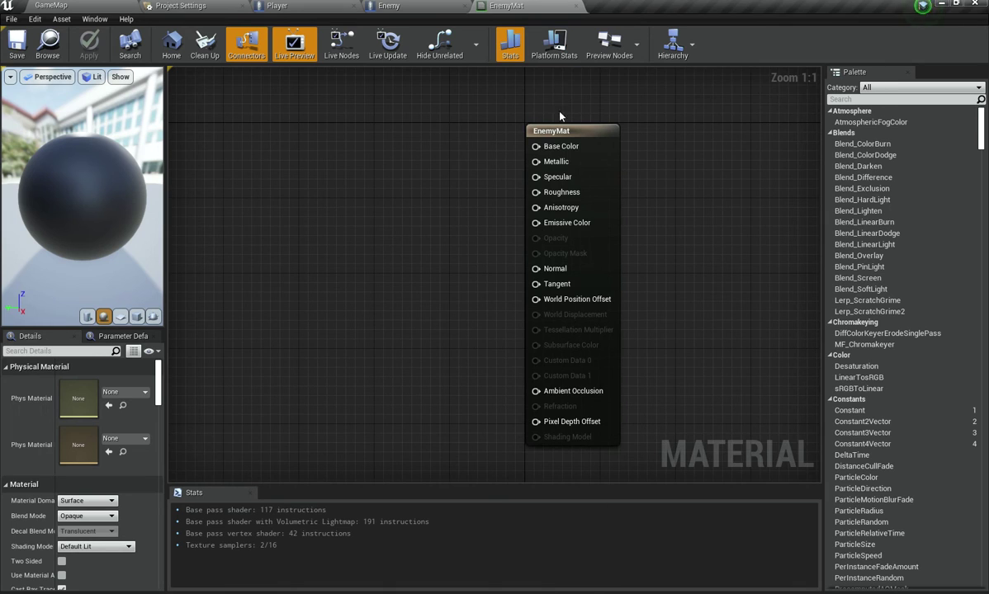
Add a Constant3Vector node connected to the Base Color input of EnemyMat
left_click_drag(536, 146, 463, 152)
type("const")
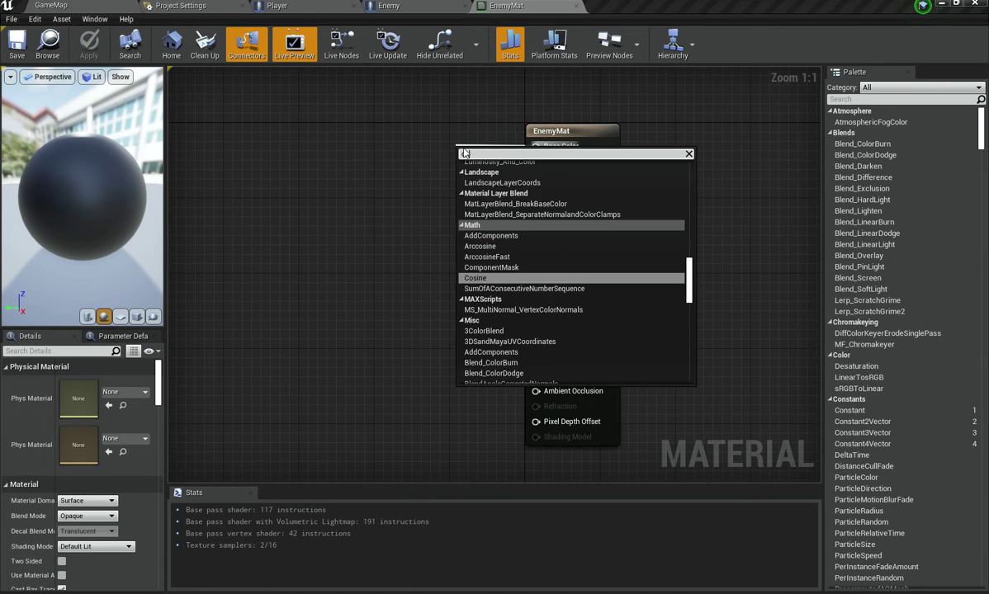
key("Down")
key("Down")
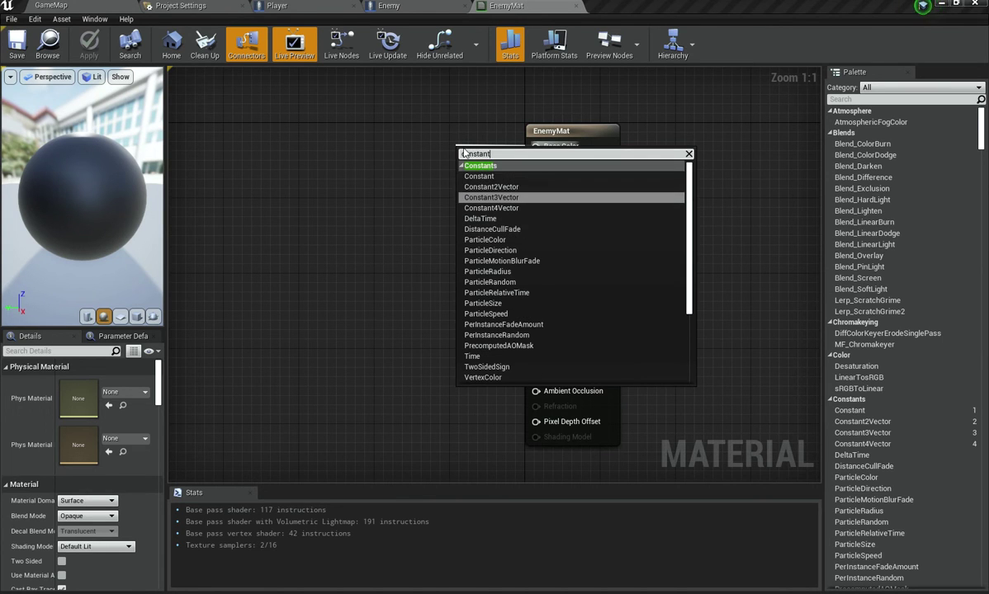
key("Return")
Position the Constant3Vector node to the left of the EnemyMat node, level with its Base Color input
key("Left")
key("Left")
key("Left")
key("Left")
key("Left")
key("Left")
key("Left")
key("Left")
key("Up")
key("Up")
key("Up")
key("Up")
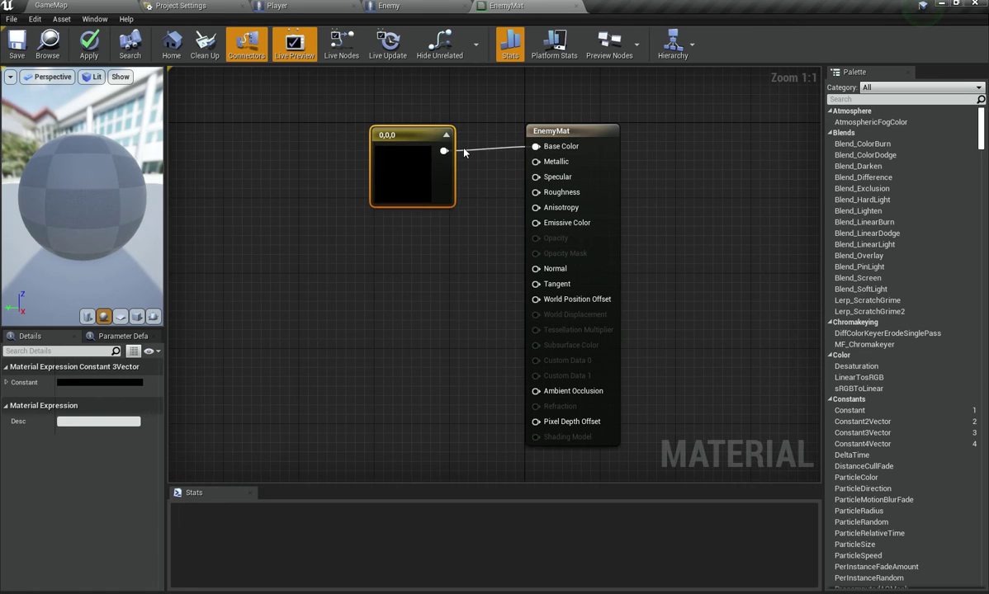
key("Down")
left_click_drag(454, 139, 464, 147)
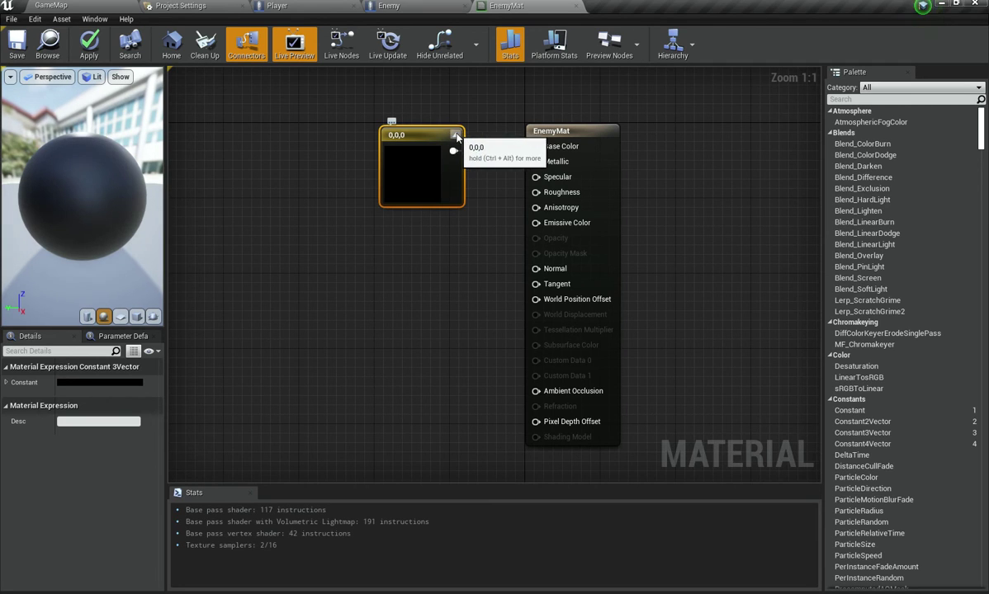
left_click(455, 135)
left_click(417, 134)
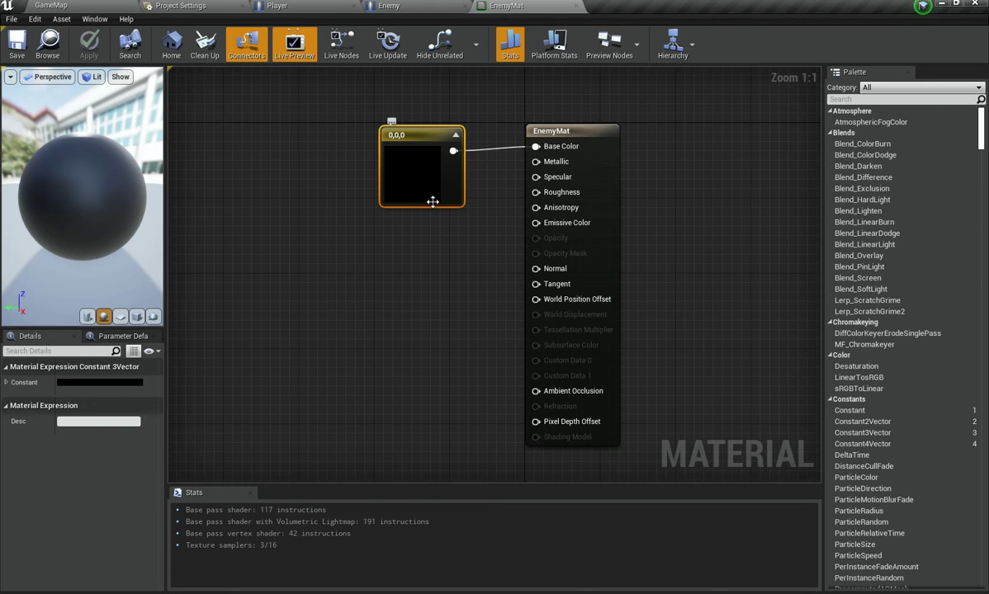
Set the Constant3Vector colour to a light violet of about 0.293, 0.252, 0.969 and save the material
double_click(413, 183)
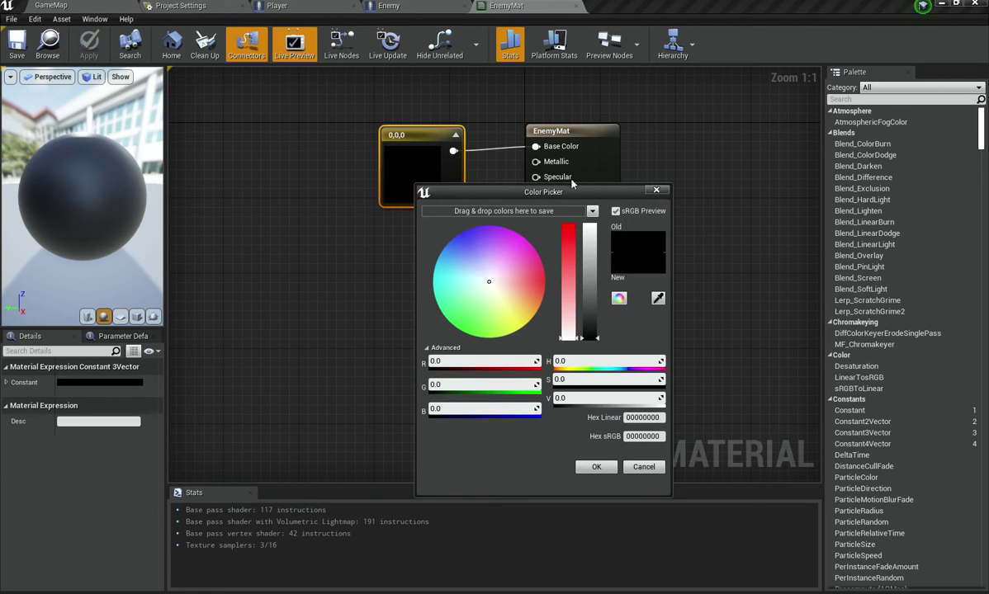
left_click_drag(486, 269, 590, 213)
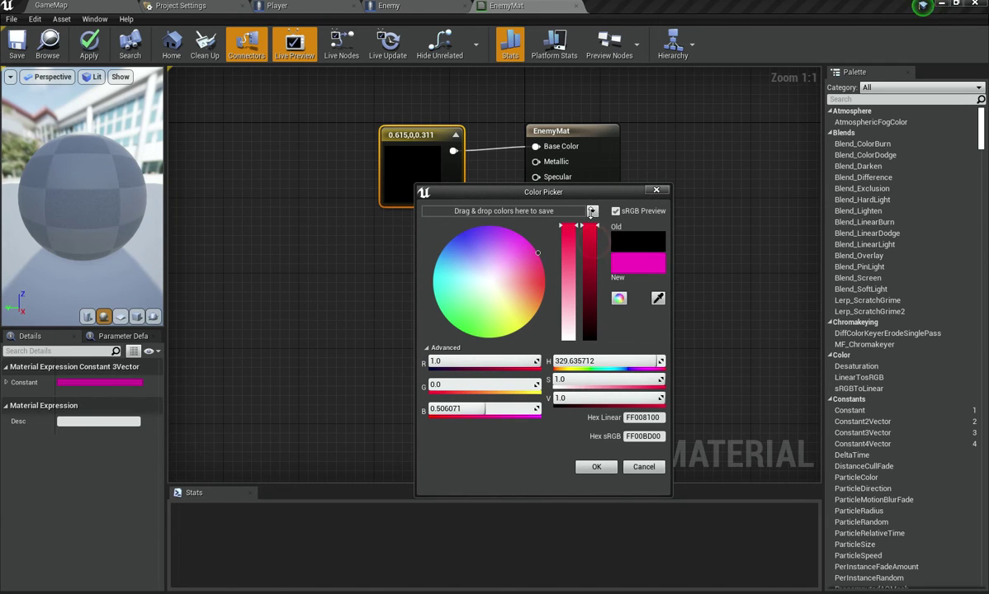
left_click_drag(538, 255, 542, 266)
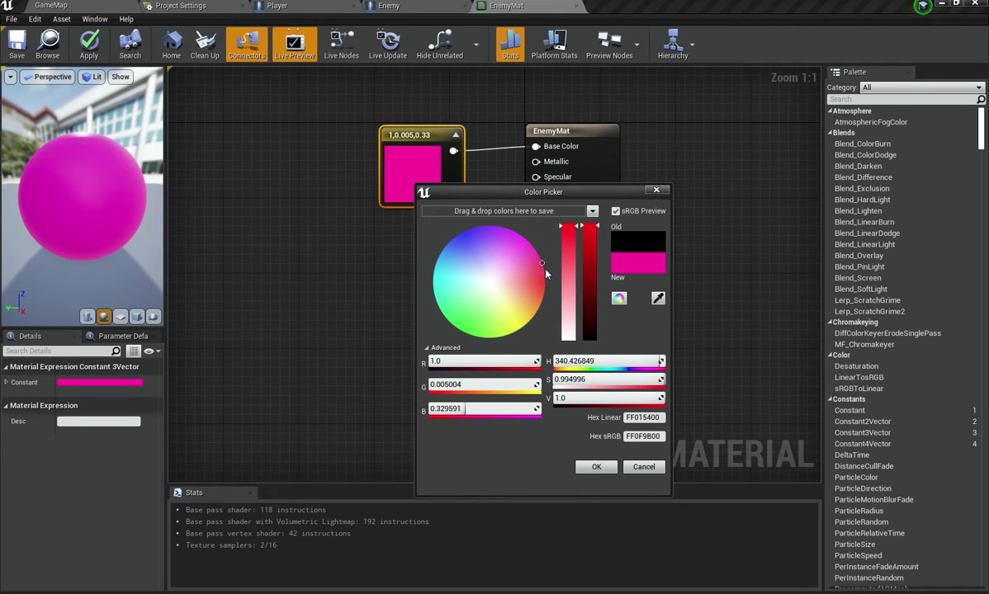
mouse_move(540, 280)
left_mouse_down()
mouse_move(504, 270)
mouse_move(469, 276)
mouse_move(488, 283)
mouse_move(484, 275)
left_mouse_up()
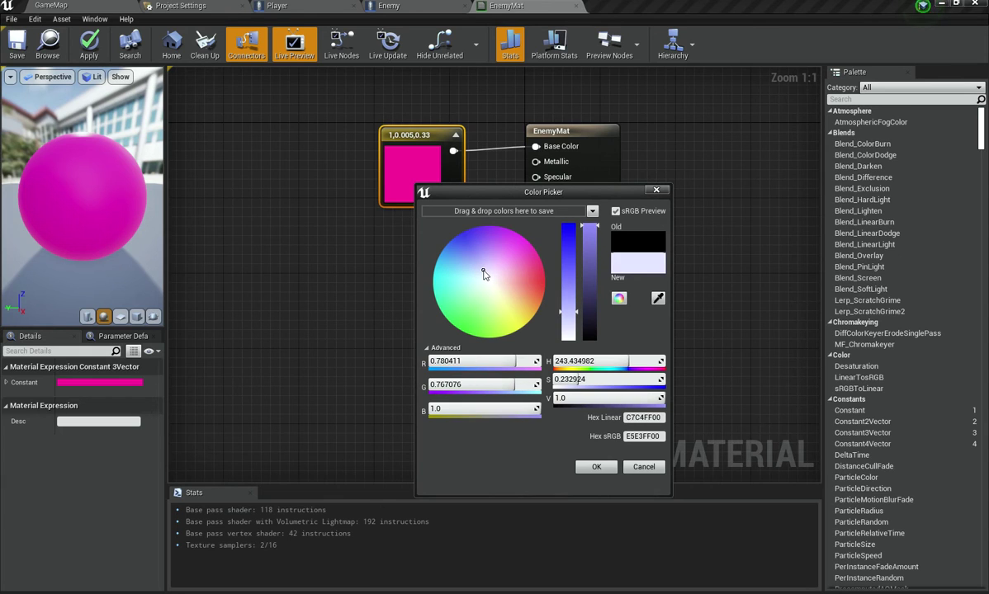
mouse_move(598, 236)
left_mouse_down()
mouse_move(591, 260)
mouse_move(588, 227)
left_mouse_up()
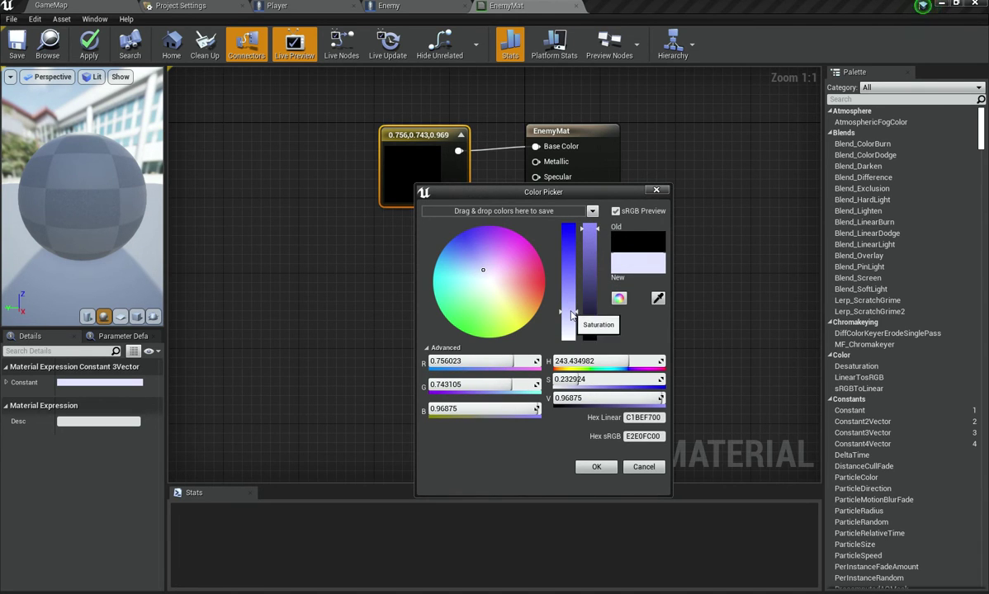
left_click_drag(576, 317, 574, 278)
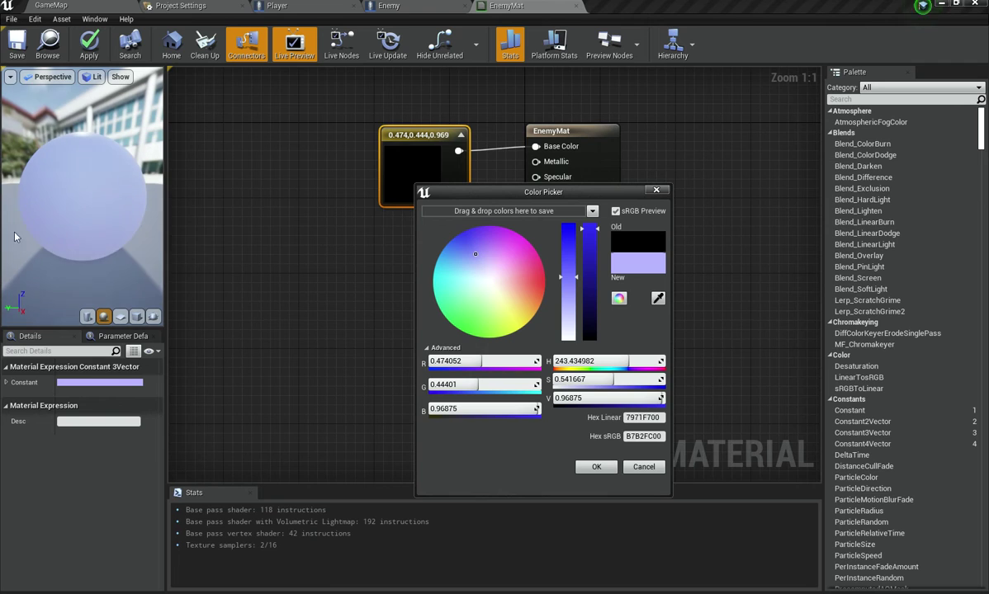
left_click_drag(568, 270, 567, 261)
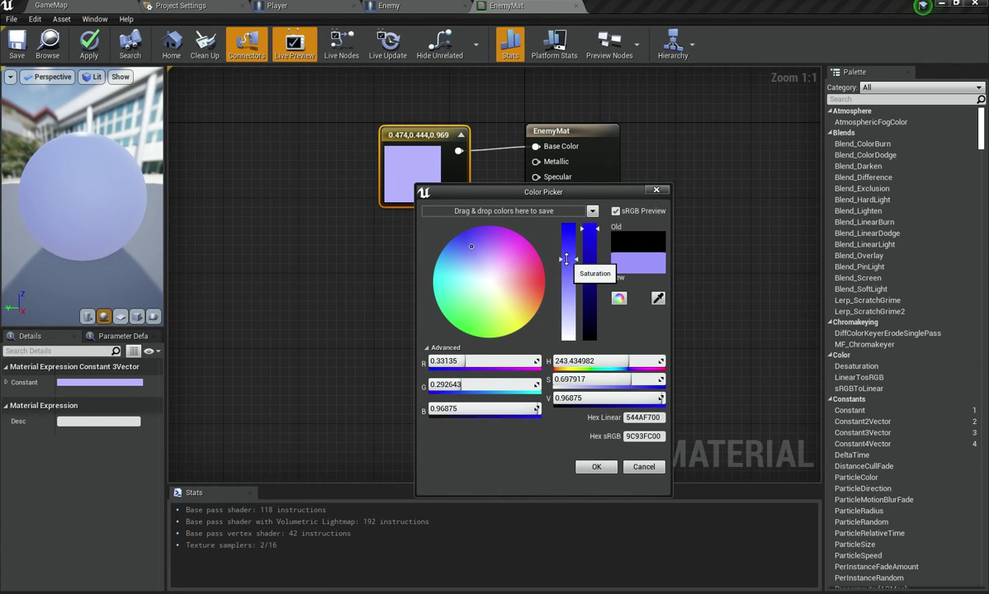
left_click(568, 255)
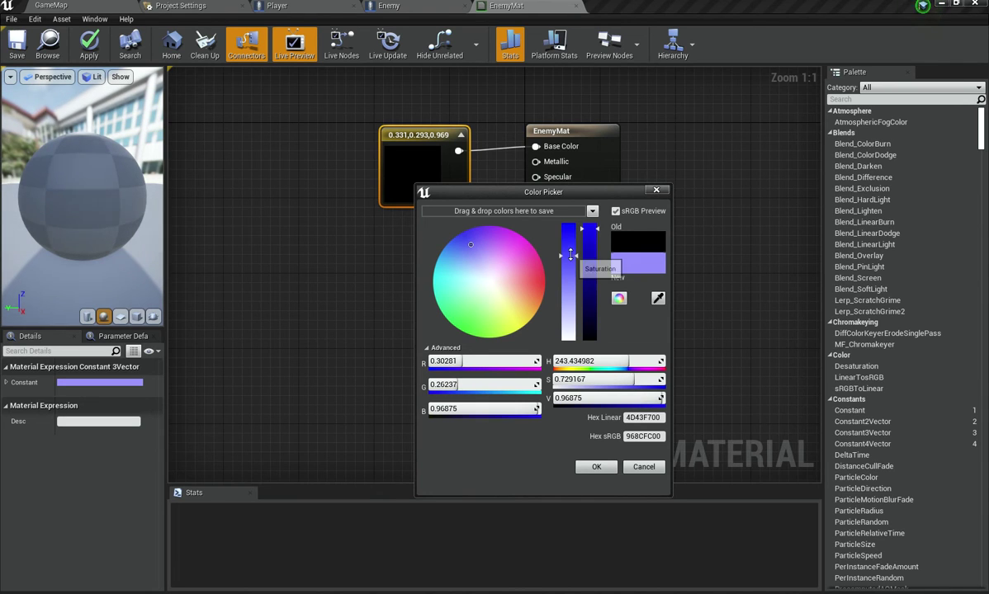
left_click(598, 467)
left_click(356, 311)
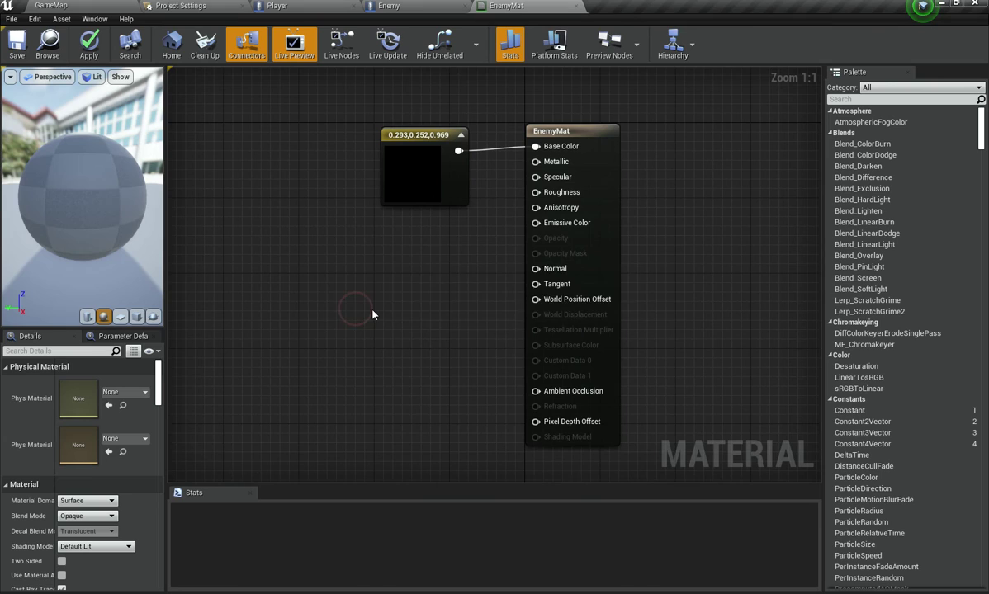
key("ctrl+s")
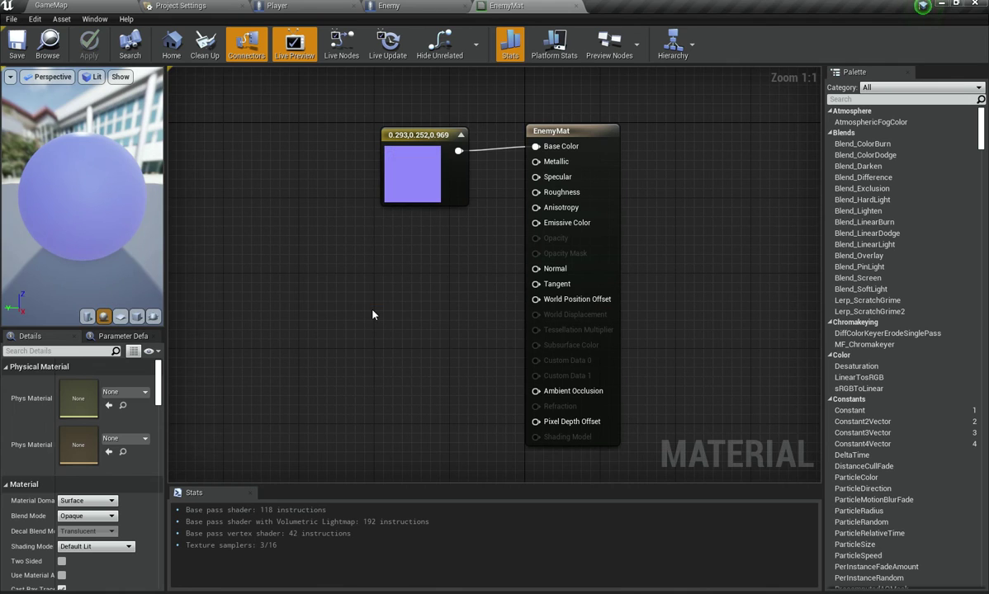
Move the colour node slightly higher in the graph and save the material
left_click_drag(44, 91, 3, 147)
left_click_drag(391, 139, 392, 111)
left_click(424, 225)
key("ctrl+s")
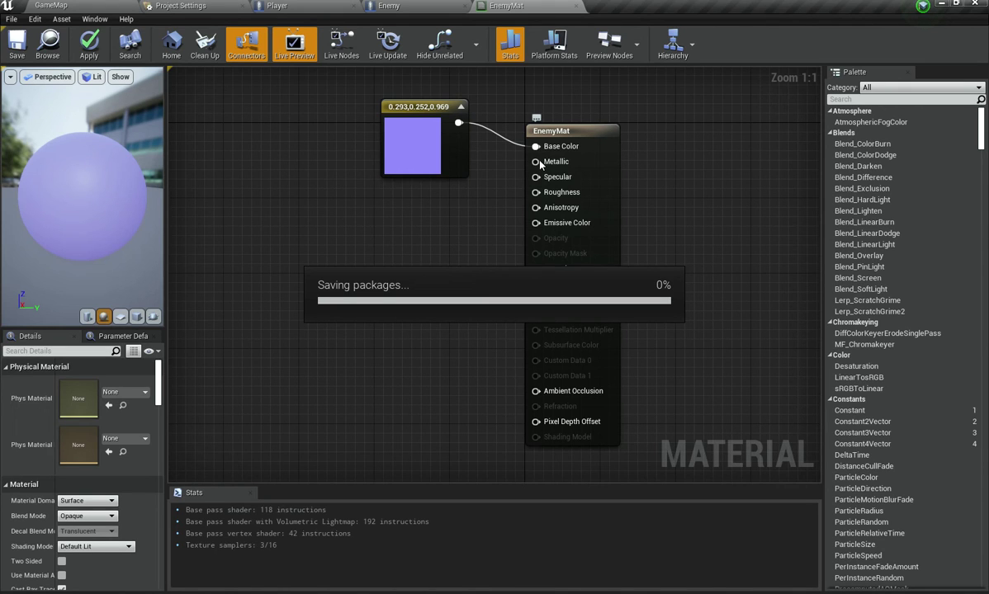
Add a Constant node below the colour node, connected to the Metallic input of EnemyMat
left_click_drag(535, 162, 428, 224)
type("const")
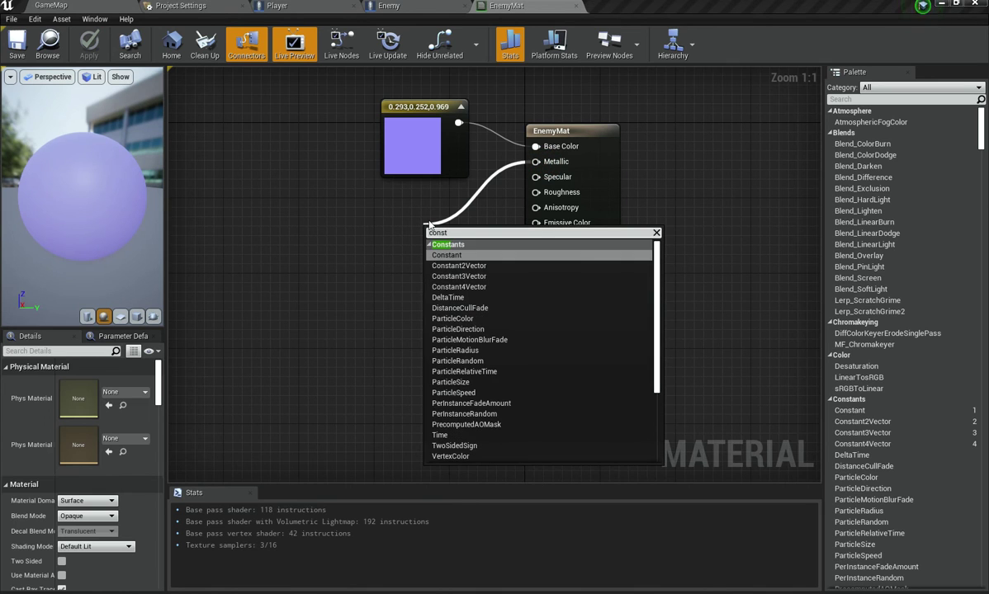
key("Return")
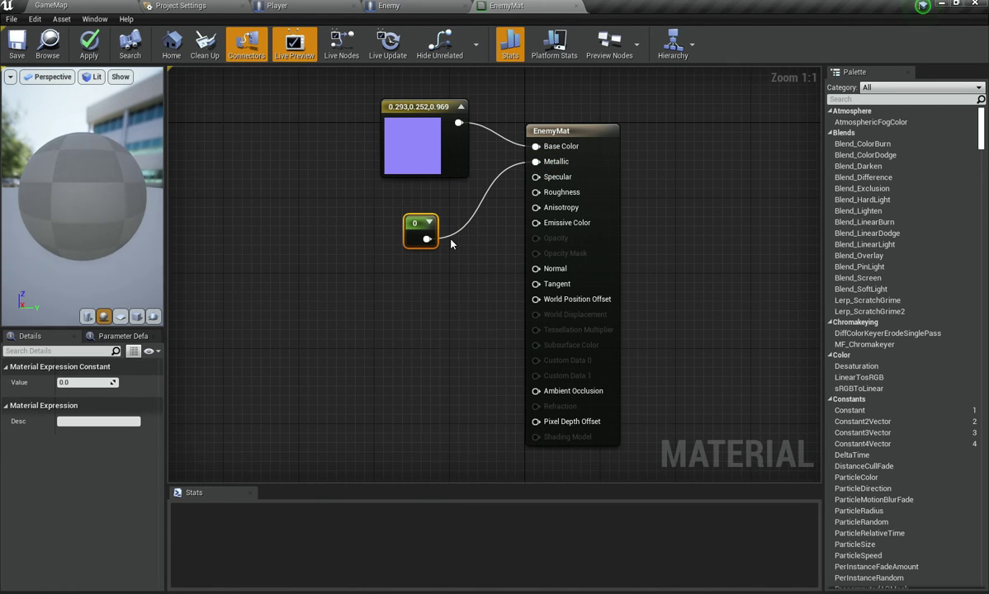
Add a second Constant node with the value 1 below the first, connected to the Roughness input of EnemyMat
key("ctrl+w")
left_click_drag(474, 281, 536, 192)
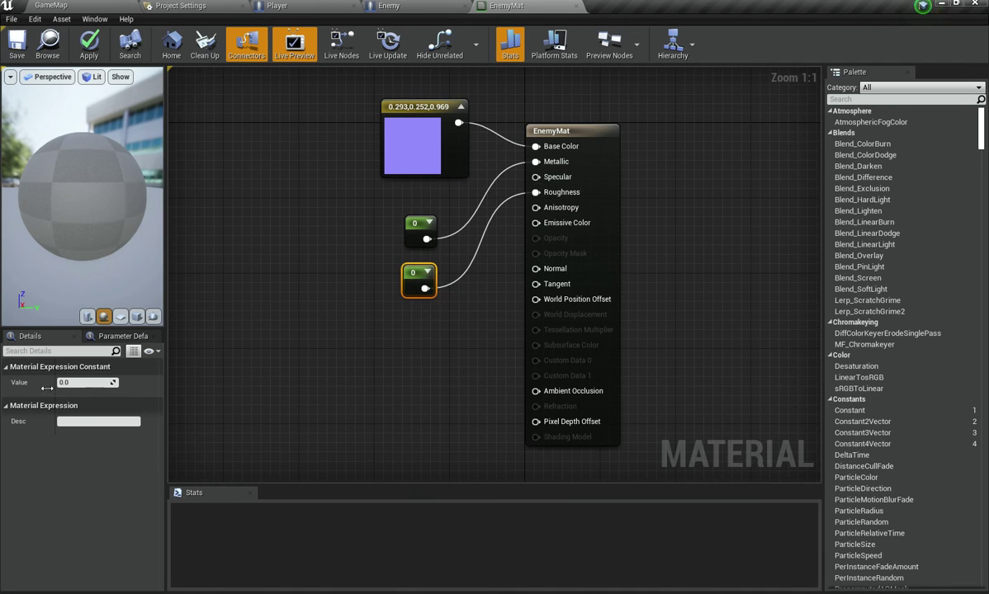
left_click(63, 383)
key("Return")
left_click(338, 334)
left_click(408, 234)
left_click(328, 299)
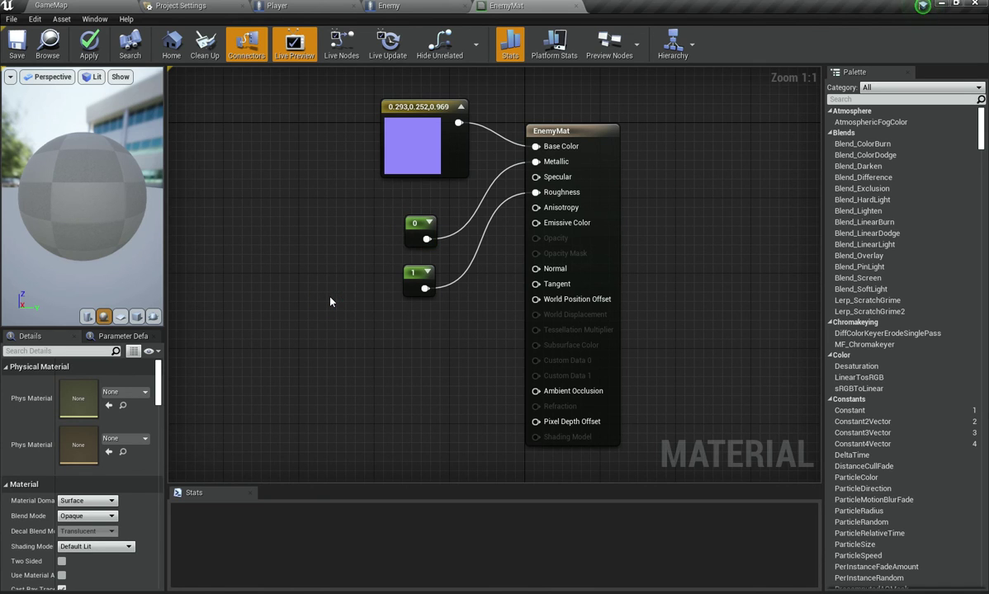
left_click_drag(38, 197, 99, 200)
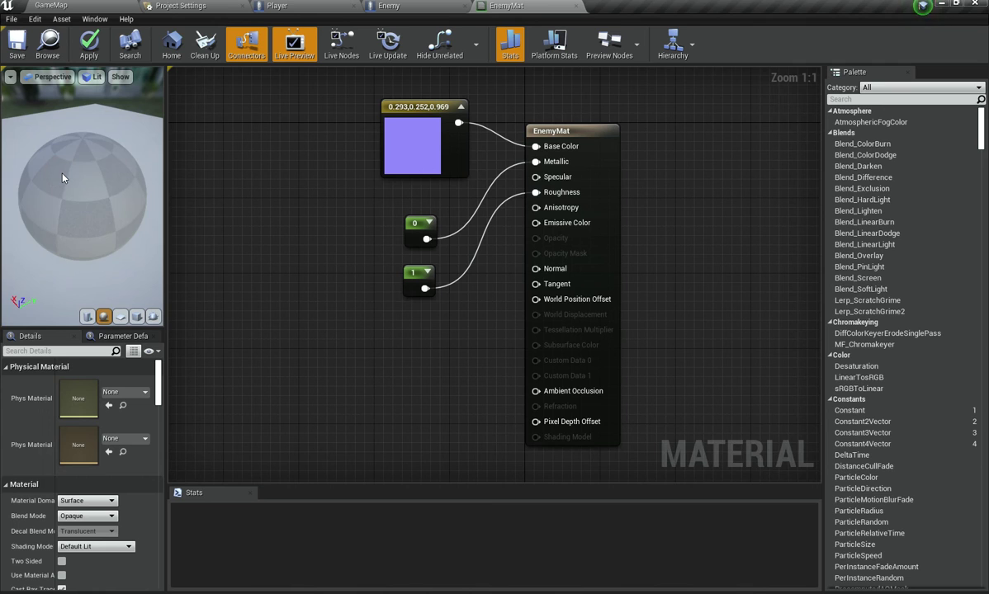
left_click_drag(63, 175, 82, 161)
right_click(317, 173)
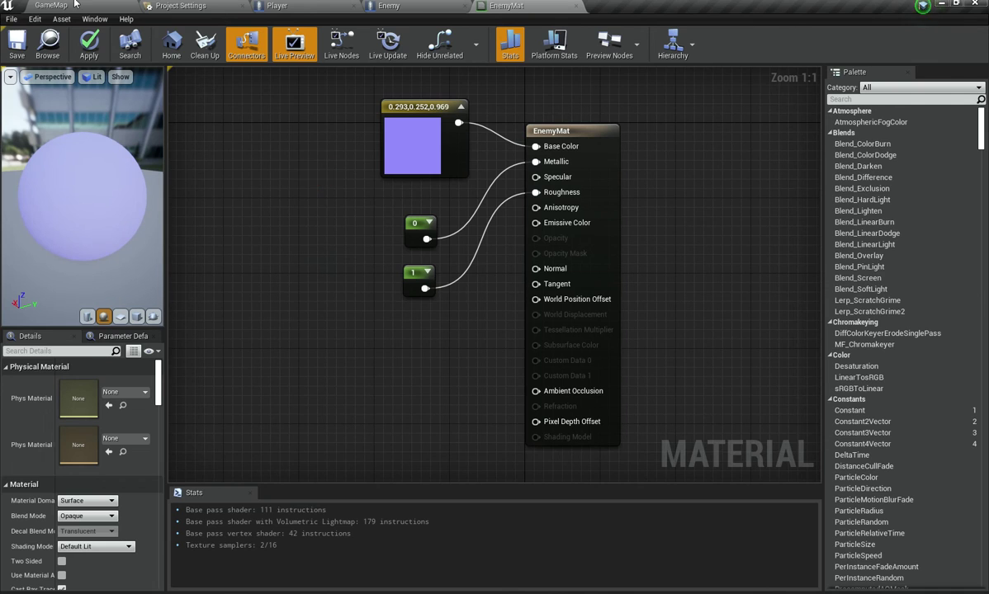
Duplicate the EnemyMat material in the Materials folder of the GameMap project content
left_click(74, 5)
left_click(120, 556)
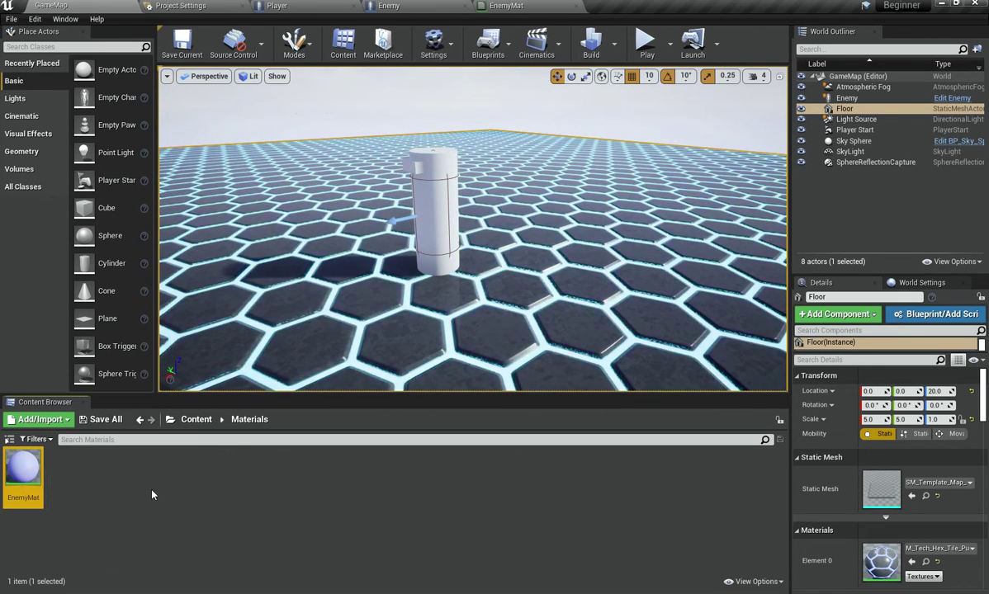
key("ctrl+v")
left_click(71, 490)
Rename the copied material as EnemyEyesMat
key("F2")
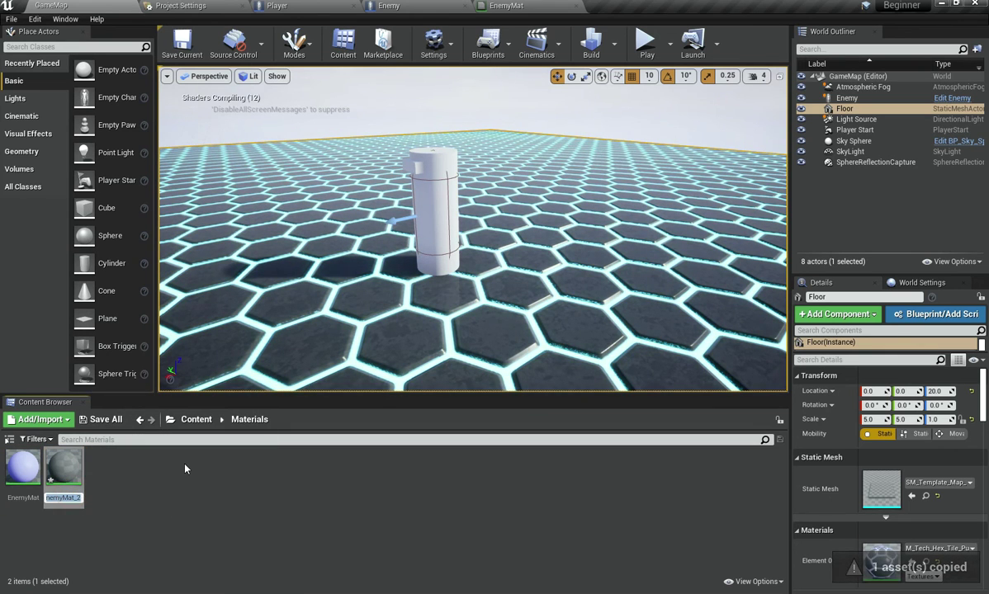
key("Right")
key("BackSpace")
key("BackSpace")
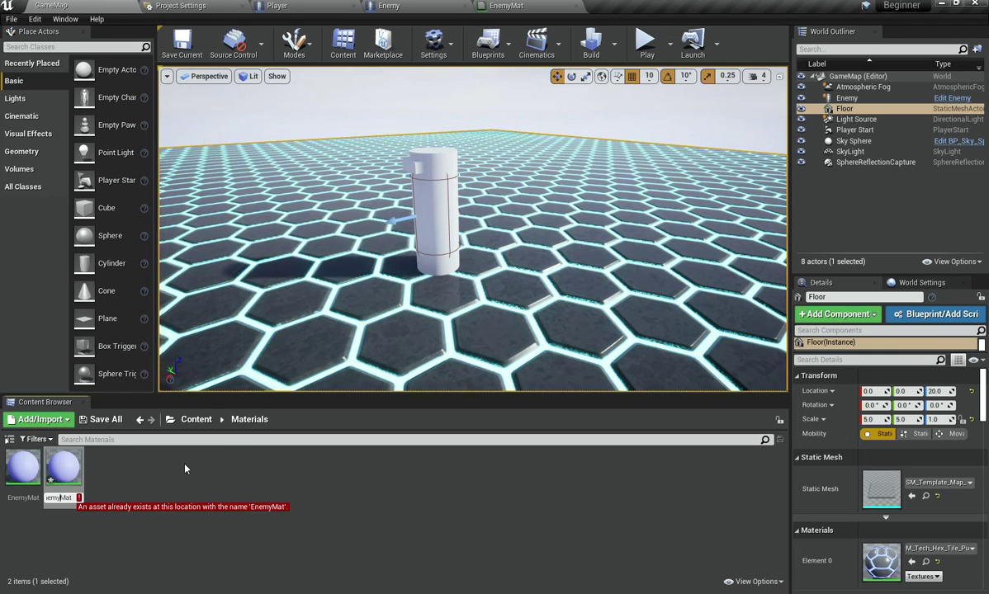
key("Left")
key("Left")
key("Left")
type("Eyes")
key("Return")
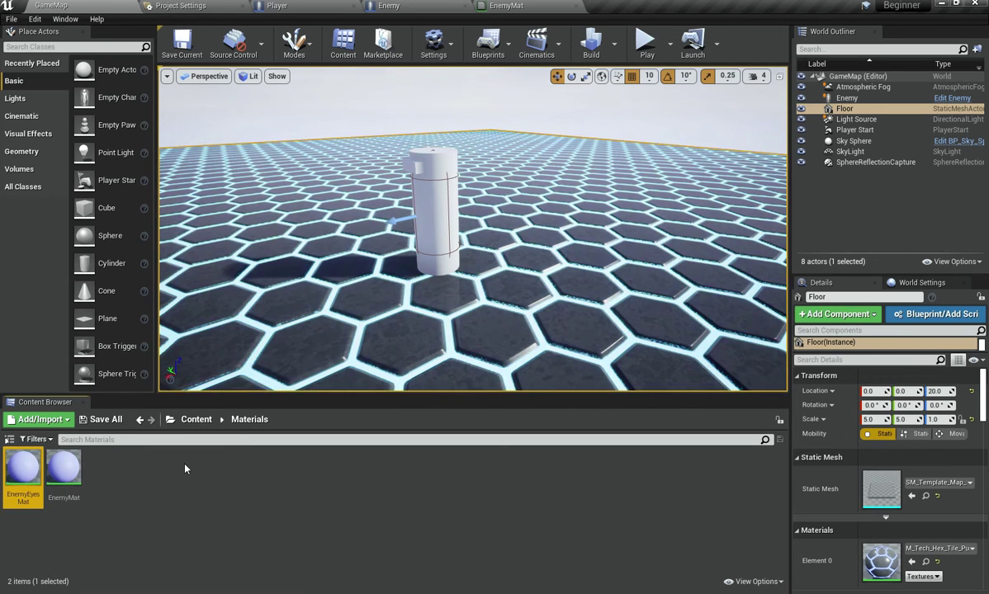
Open EnemyEyesMat and darken its Constant3Vector colour to about 0.00788, 0.00678, 0.026
key("Return")
left_click(345, 140)
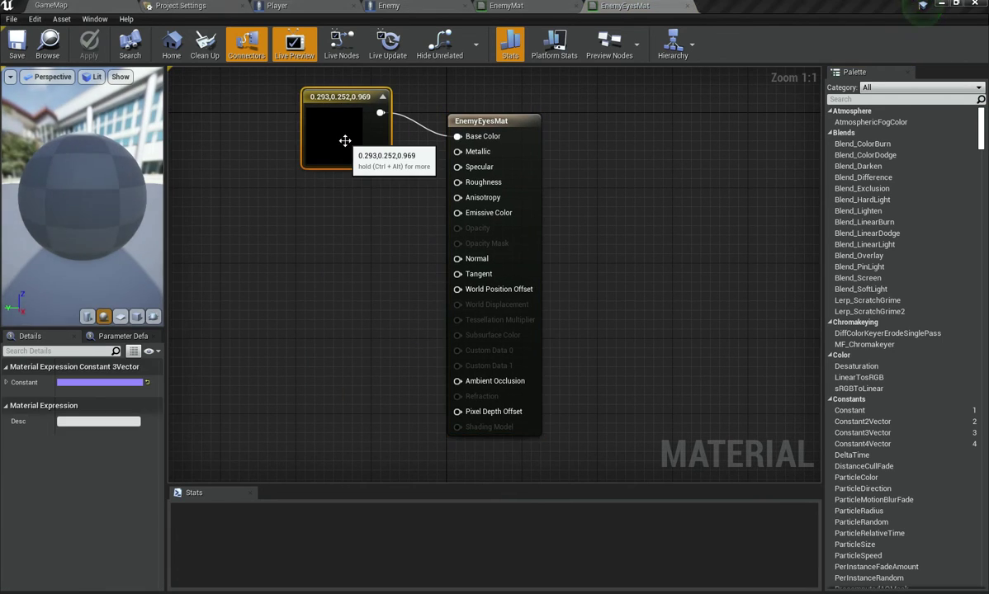
double_click(345, 140)
left_click_drag(521, 185, 525, 294)
left_click(272, 241)
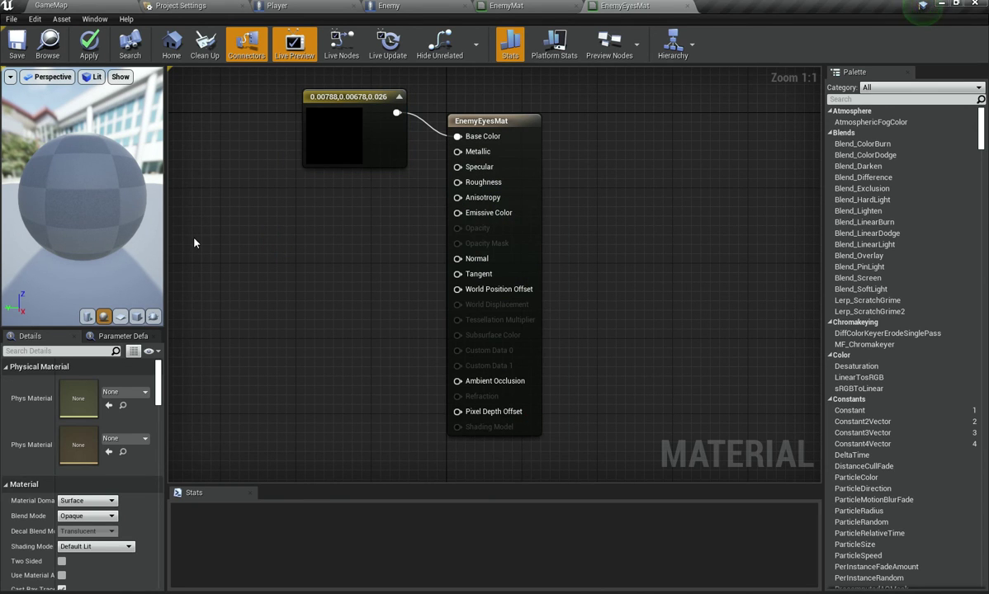
Apply and save the pending changes to the EnemyEyesMat and EnemyMat materials
left_click(89, 48)
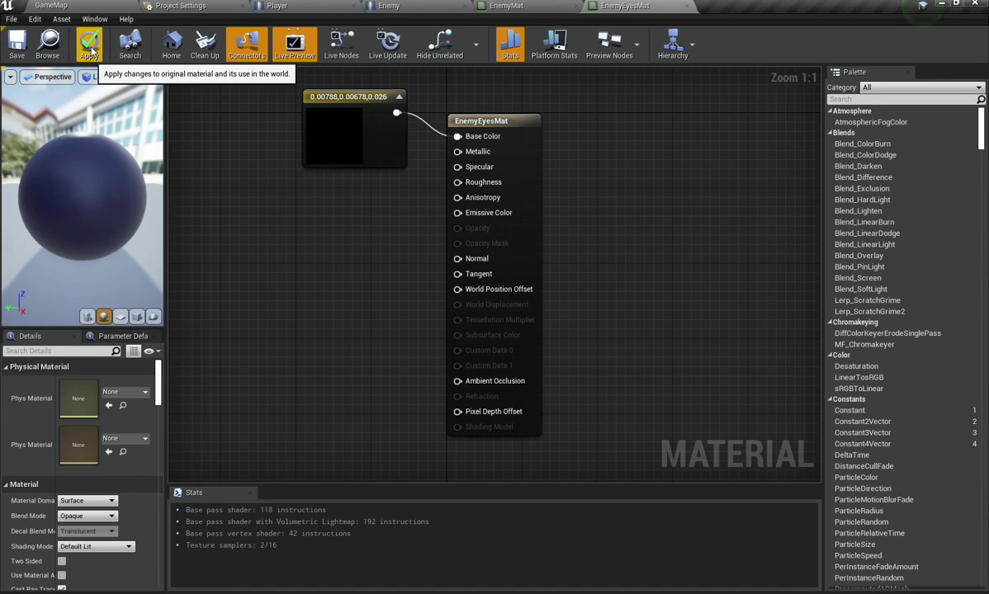
left_click(91, 51)
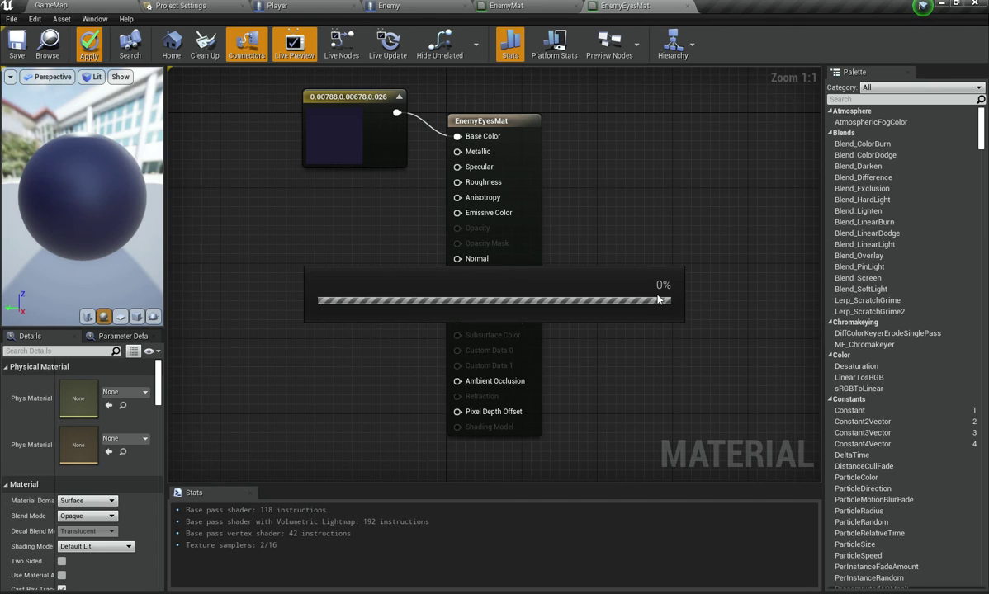
left_click(539, 4)
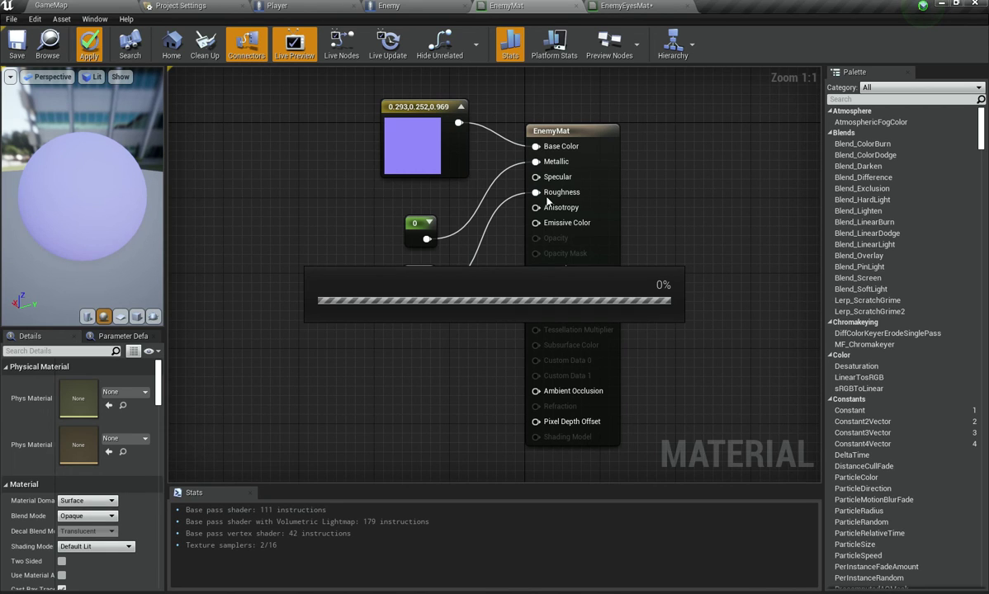
left_click(611, 4)
key("ctrl+s")
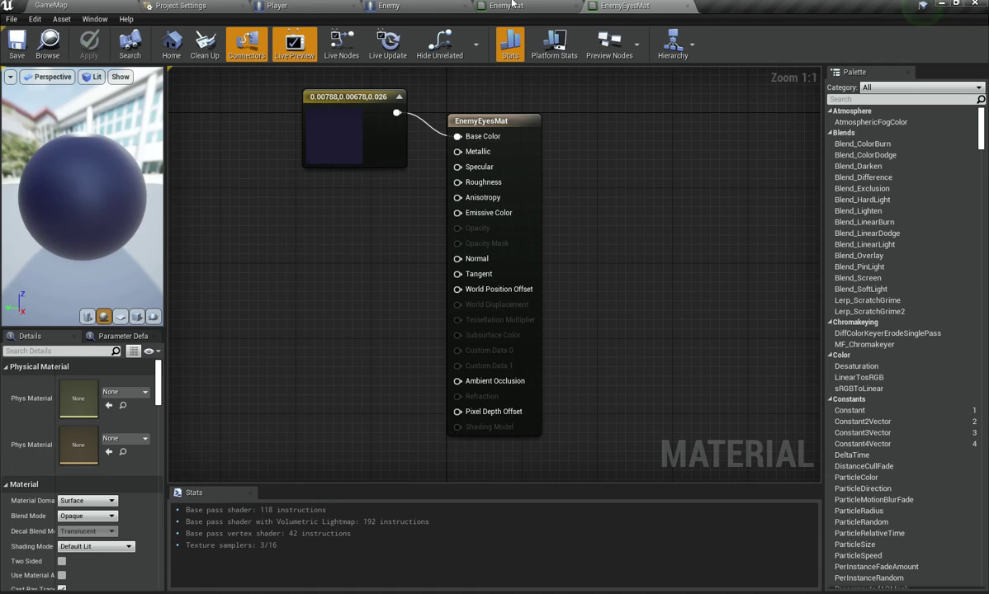
Copy both Constant nodes from EnemyMat into EnemyEyesMat, connect 0 to Metallic and 1 to Roughness, and apply the change
key("ctrl+Tab")
left_click_drag(412, 293, 382, 223)
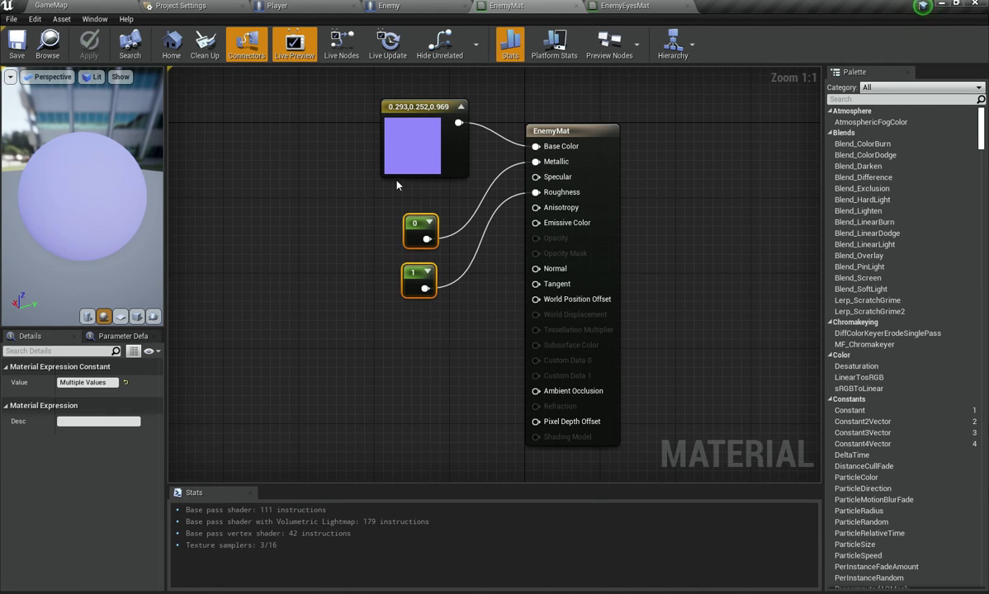
left_click(640, 5)
key("ctrl+v")
left_click_drag(298, 269, 359, 223)
left_click_drag(356, 269, 458, 183)
left_click(93, 49)
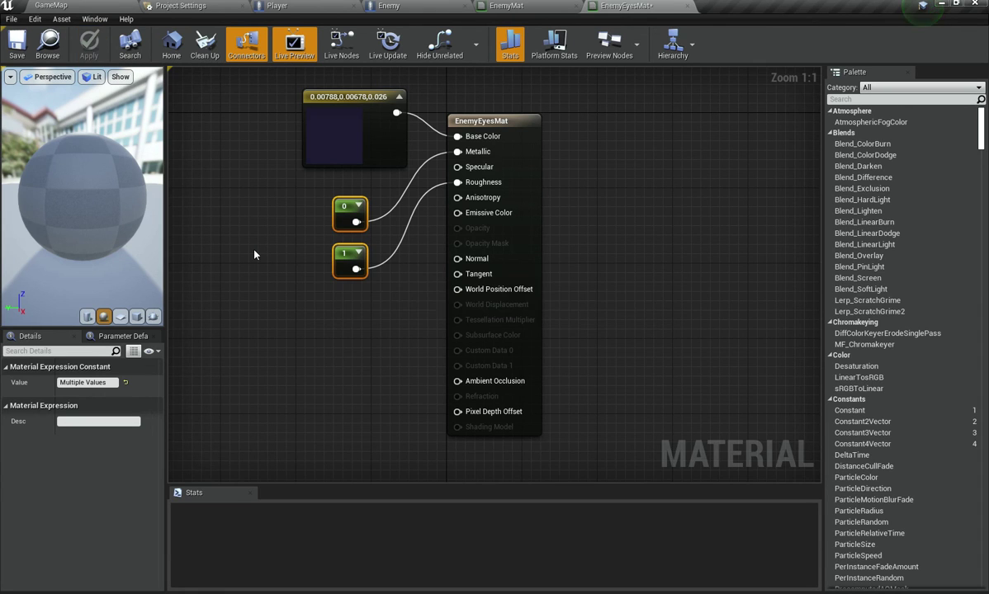
In the Enemy blueprint, assign the EnemyMat material to the Cylinder component
left_click(399, 7)
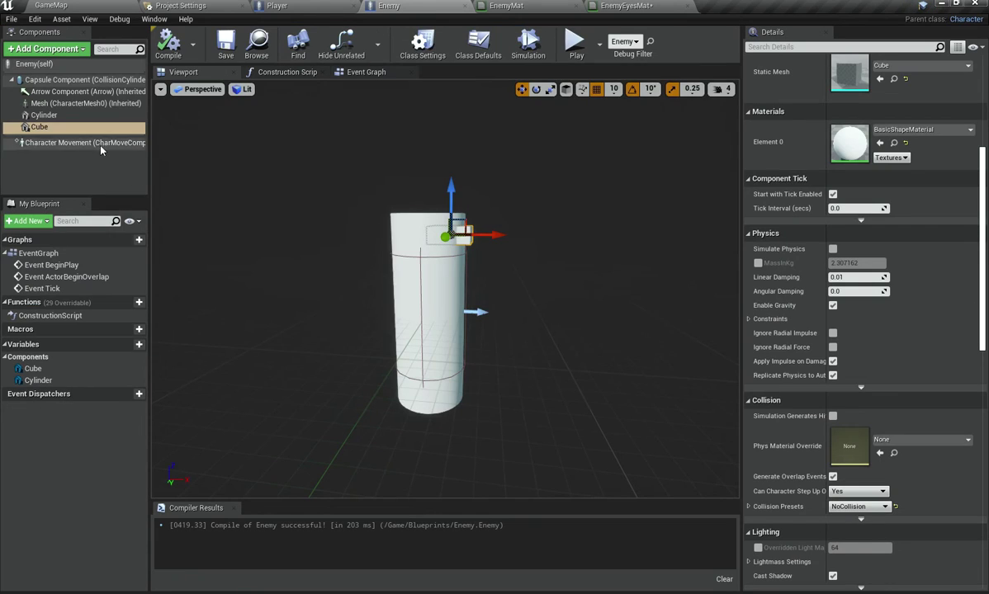
left_click(92, 115)
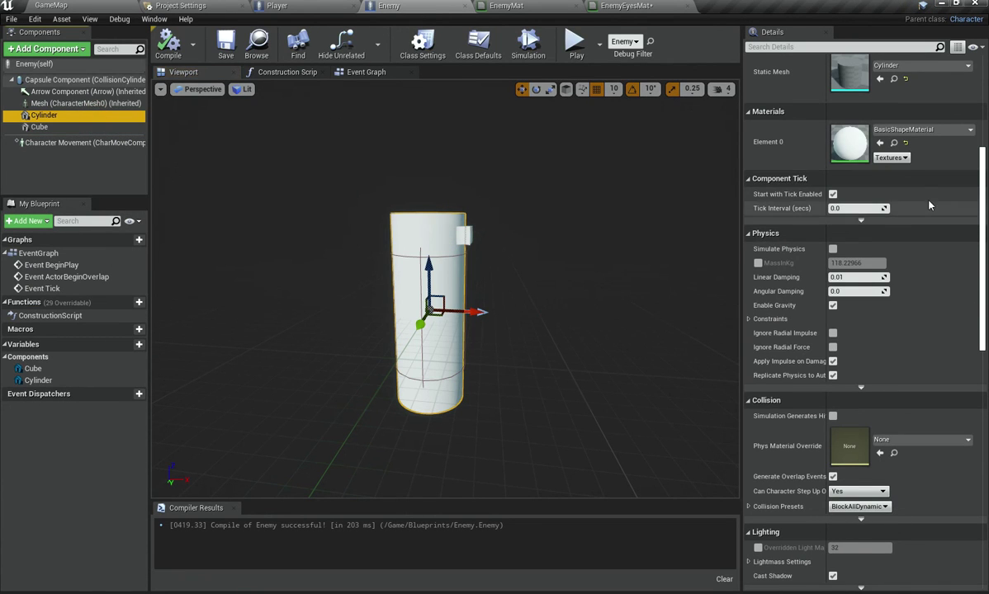
scroll(871, 239, "up", 3)
scroll(871, 239, "up", 3)
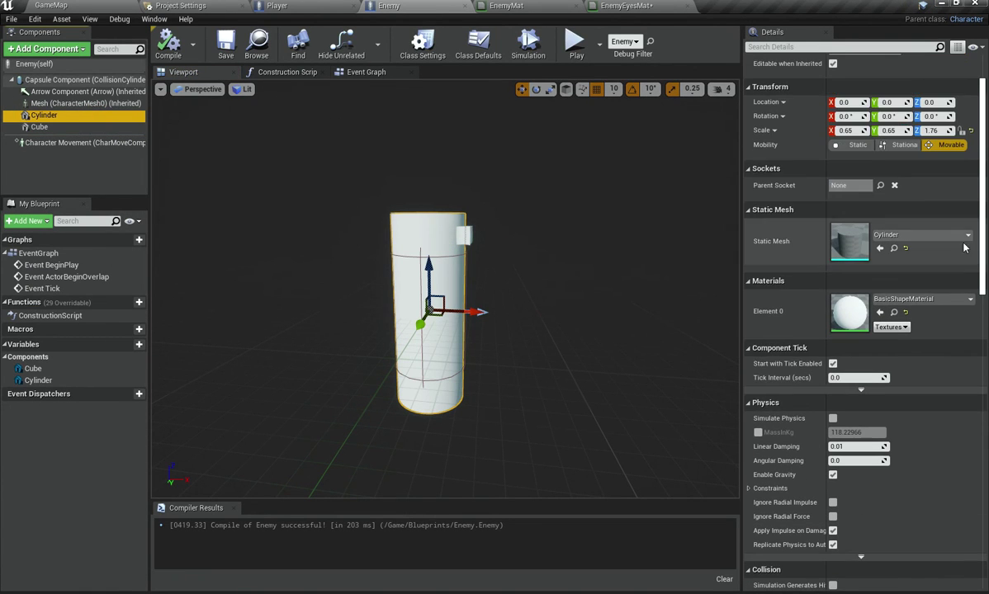
left_click(906, 300)
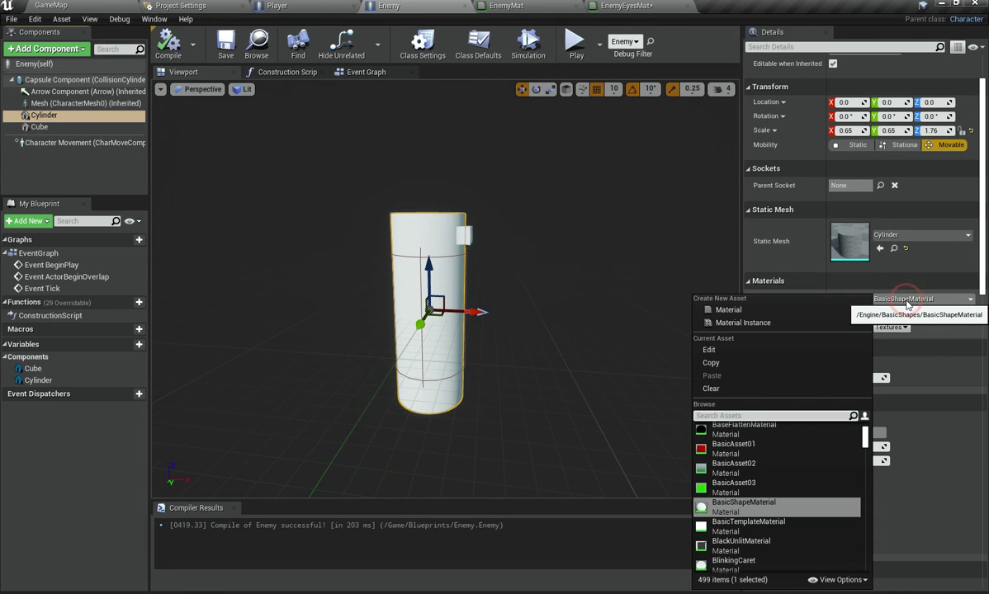
type("e")
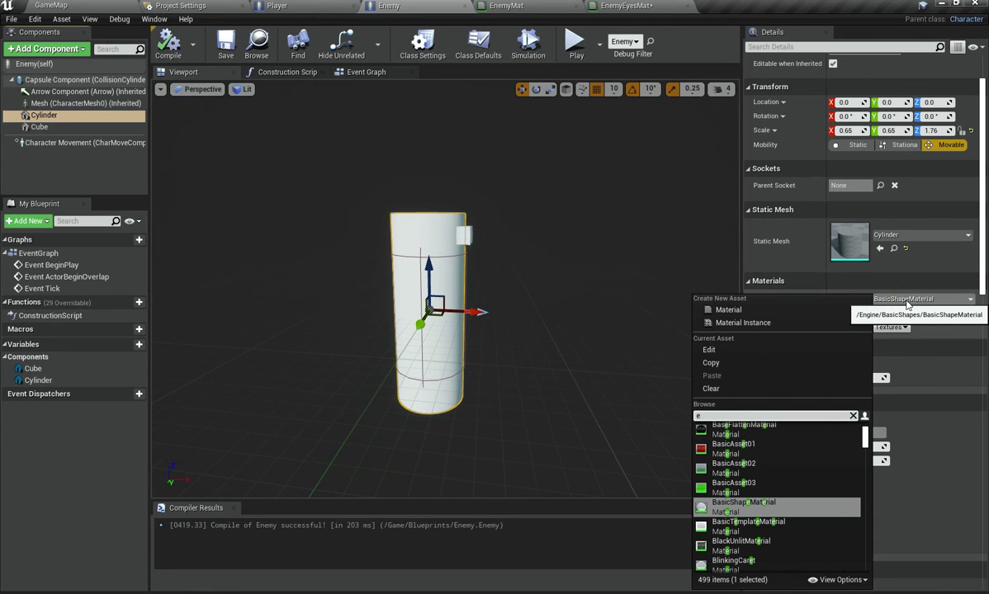
type("nem")
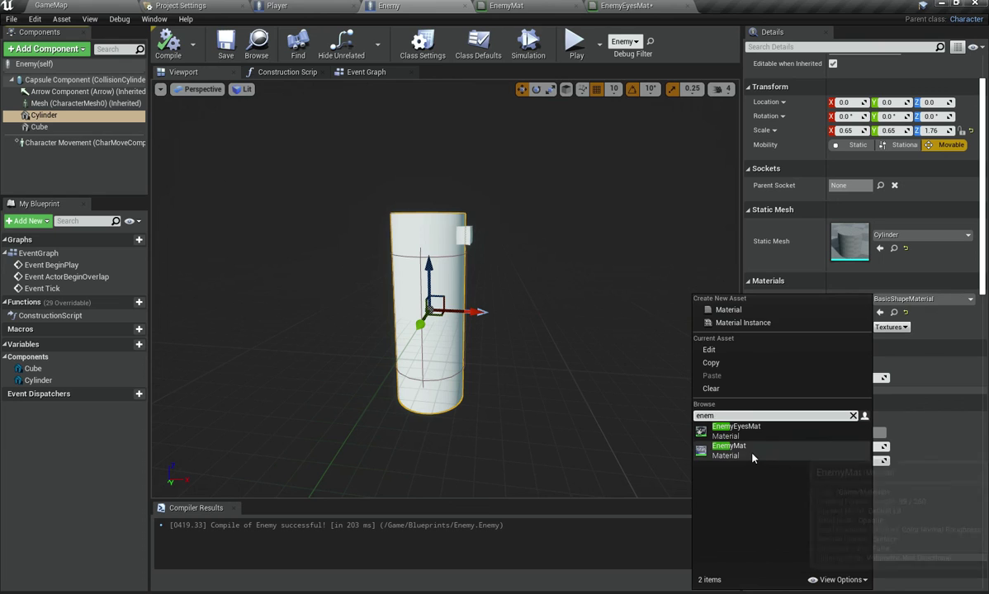
left_click(747, 446)
Assign the EnemyEyesMat material to the Cube component of the Enemy blueprint
left_click(82, 127)
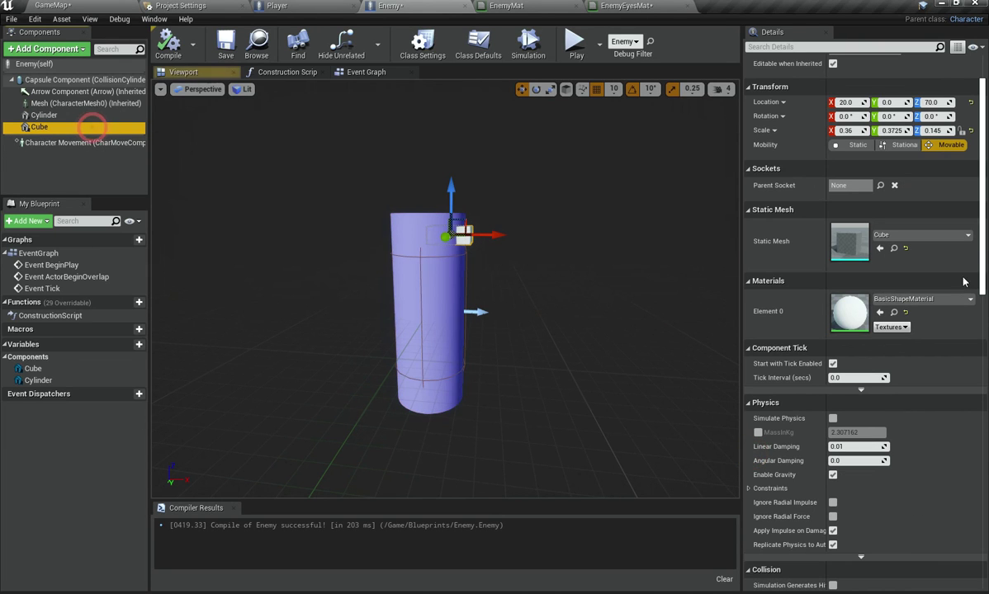
left_click(918, 299)
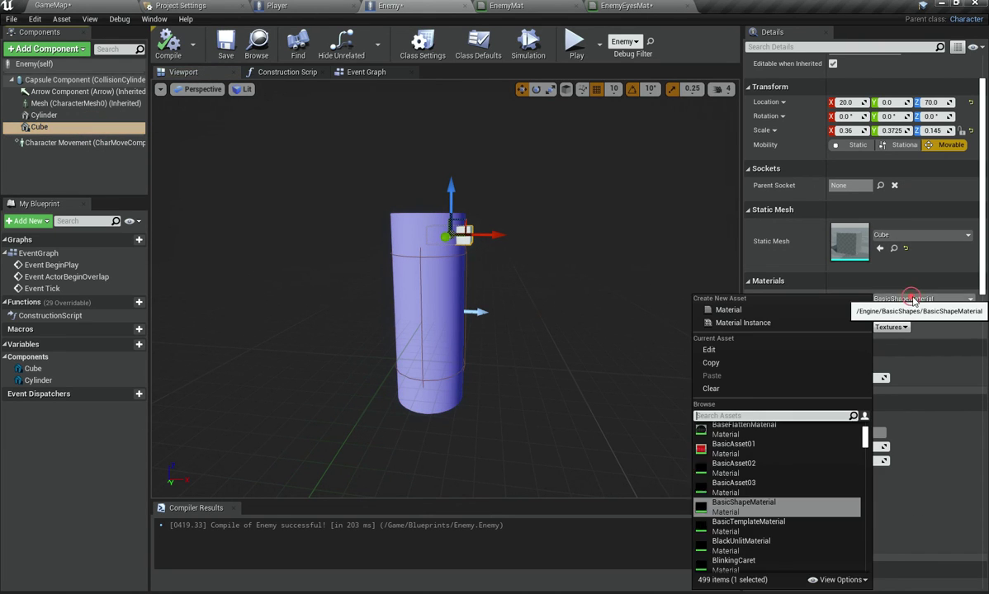
type("enemy")
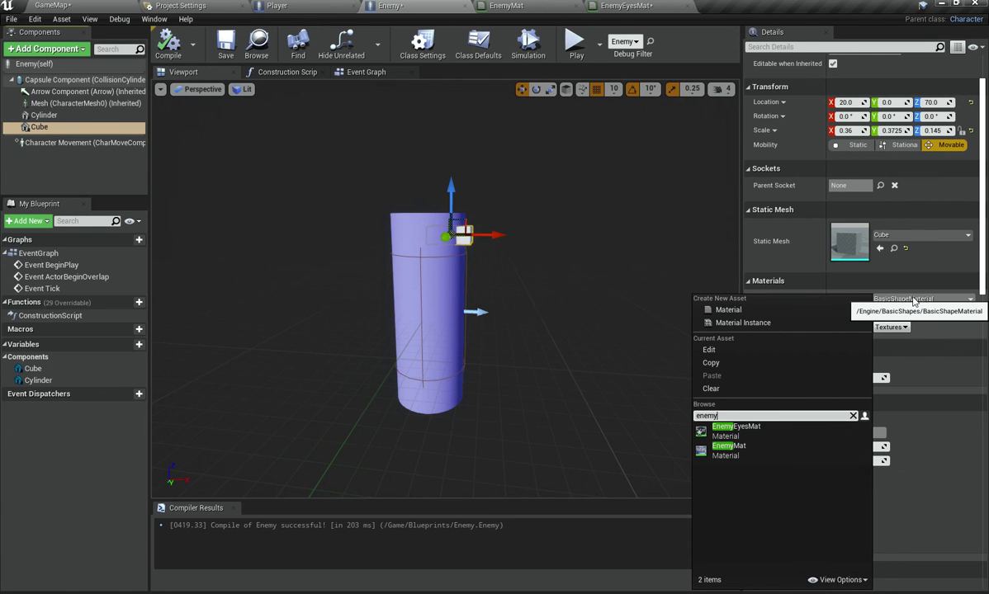
left_click(735, 428)
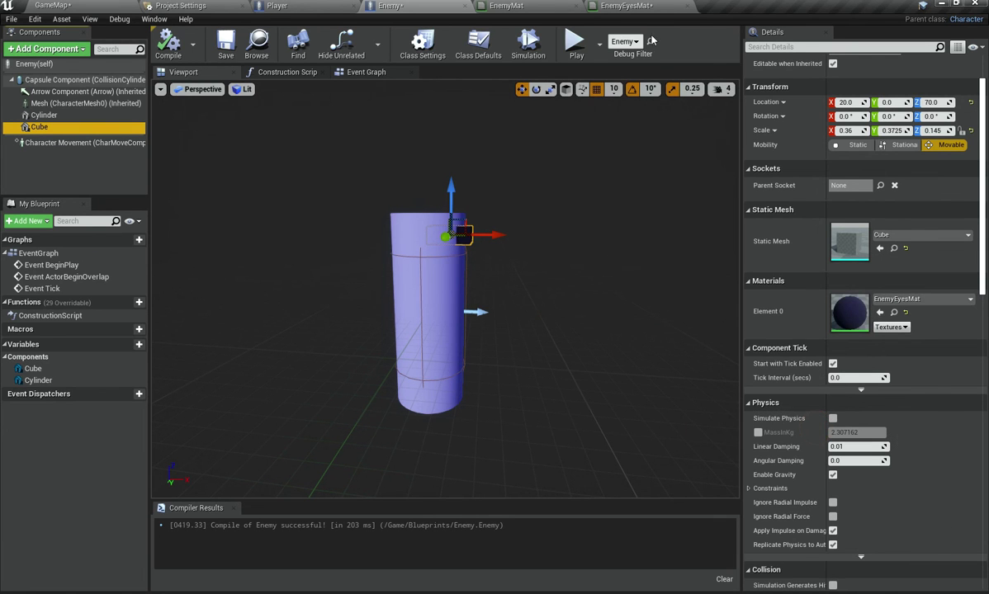
Play-test the level, walk around the enemy to examine its body and eye materials, and end the session
left_click(575, 43)
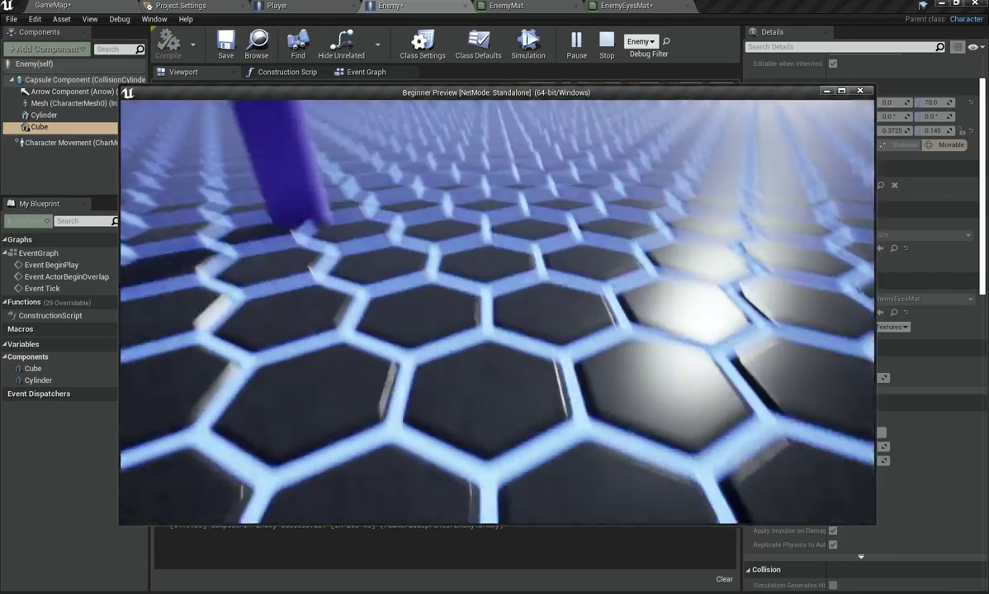
key("w")
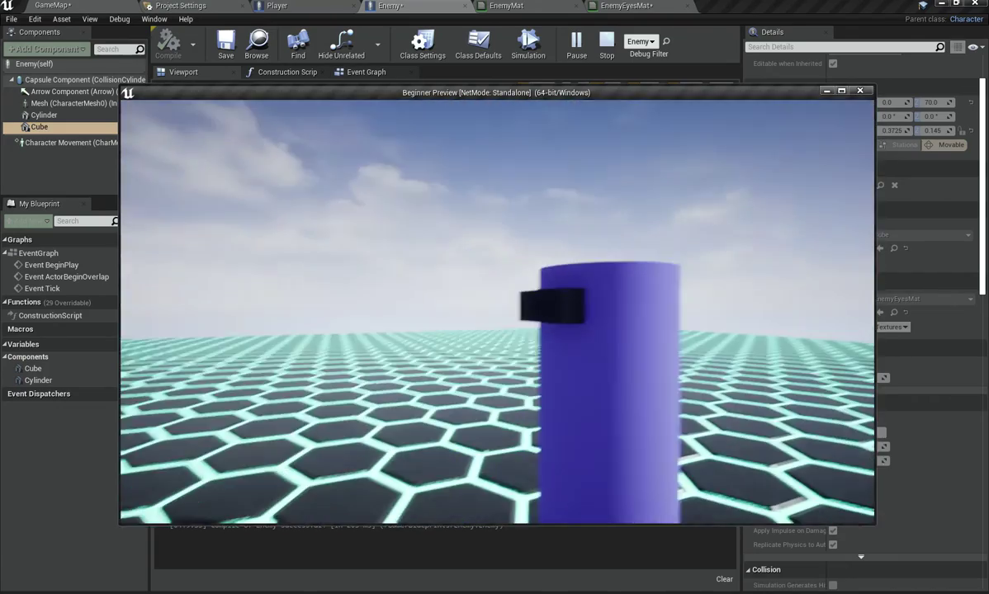
key("w")
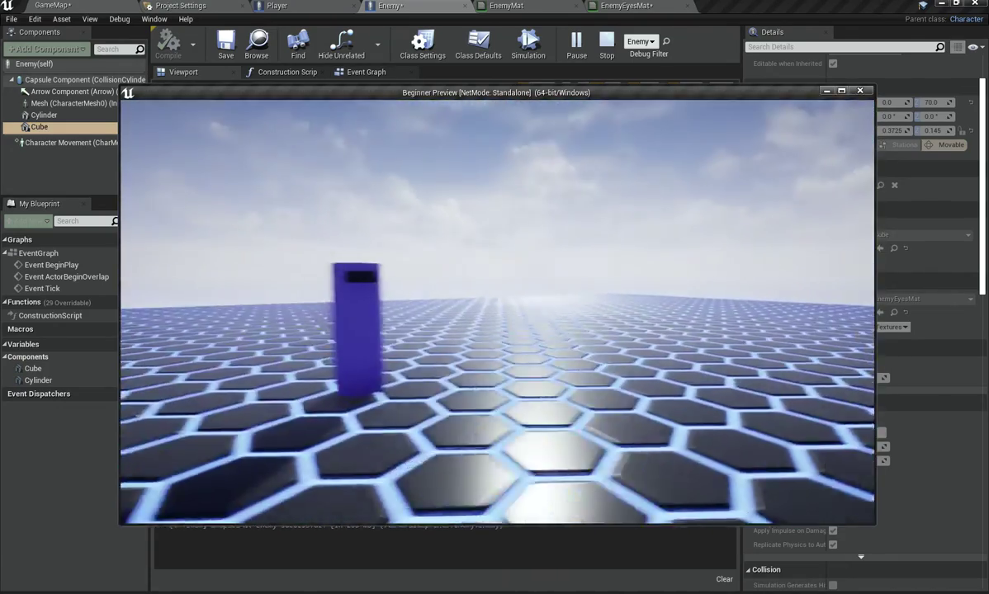
key("Escape")
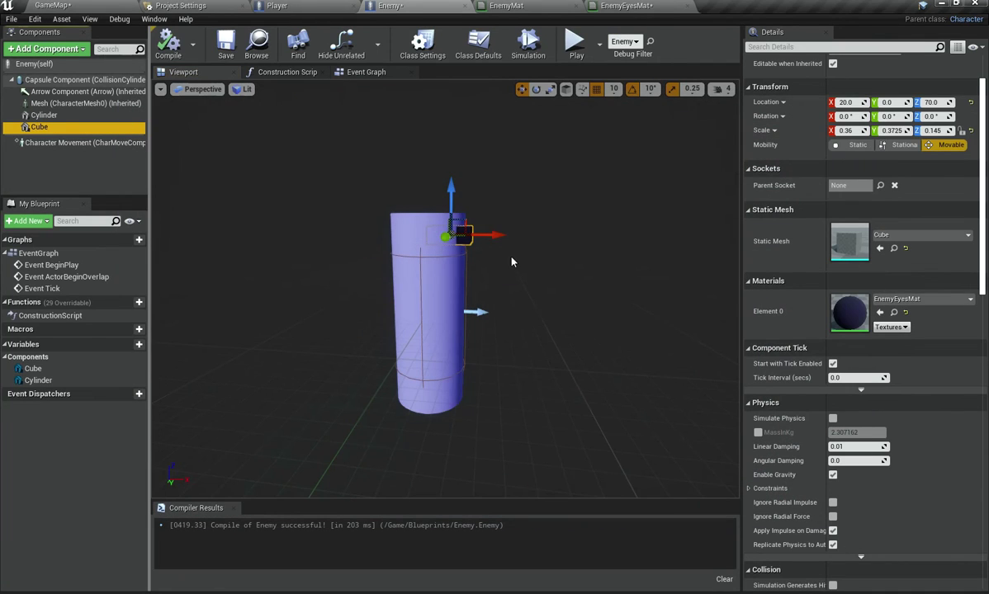
Move the Cube component forward to X 40 and play-test the level, viewing the enemy from several sides
left_click_drag(494, 236, 519, 236)
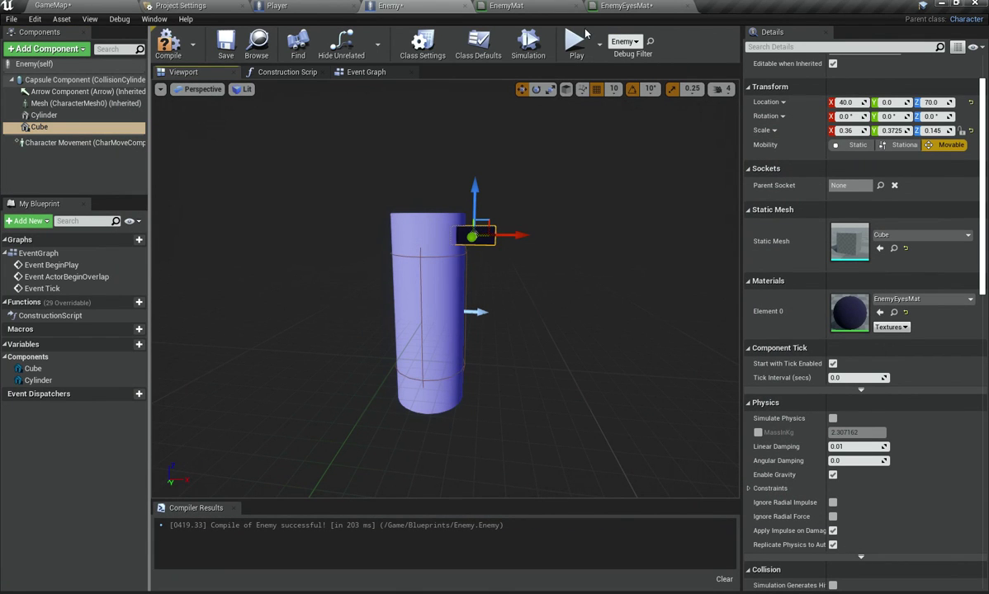
left_click(575, 46)
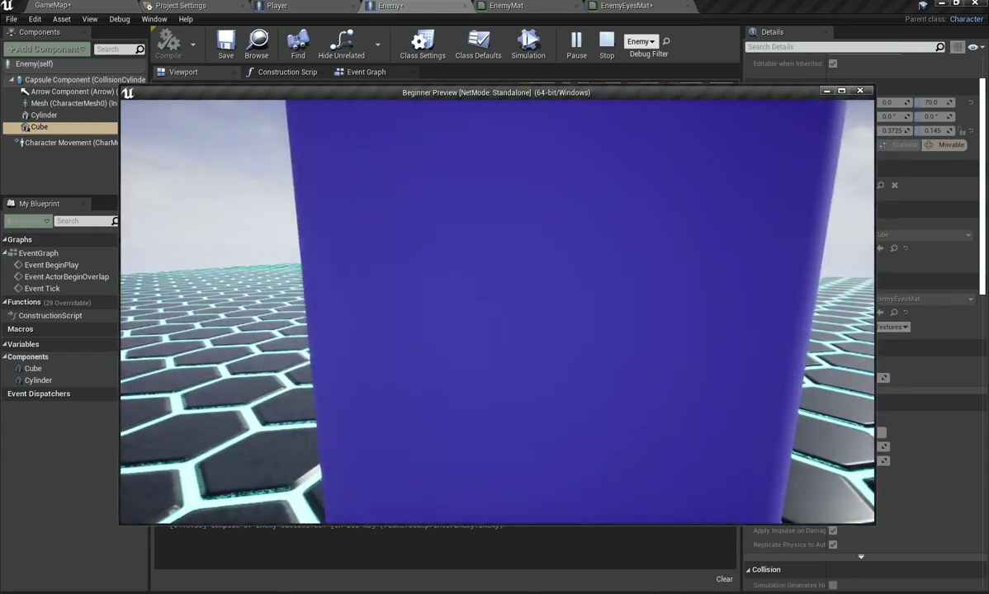
key("s")
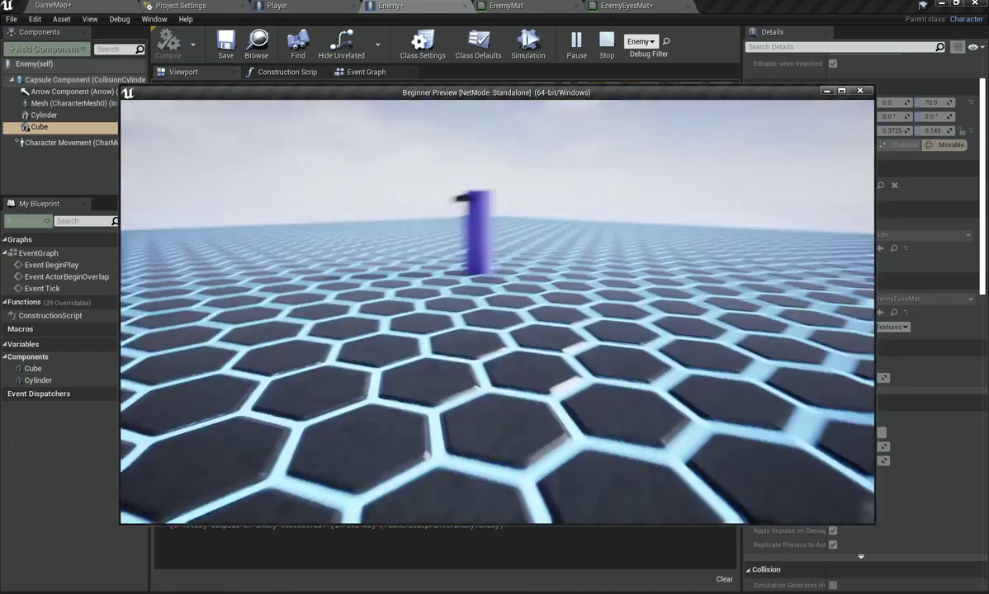
key("a")
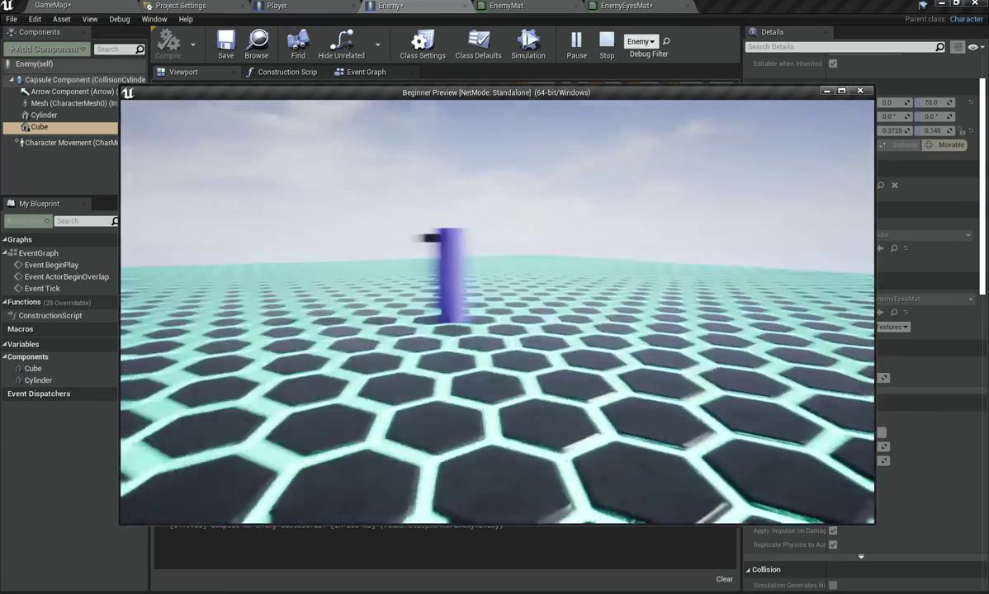
key("a")
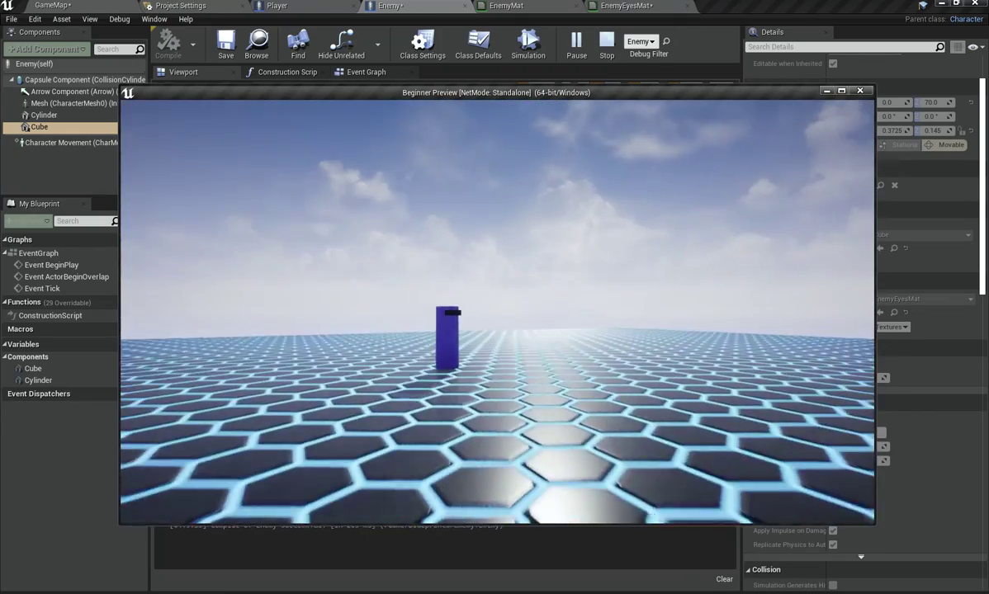